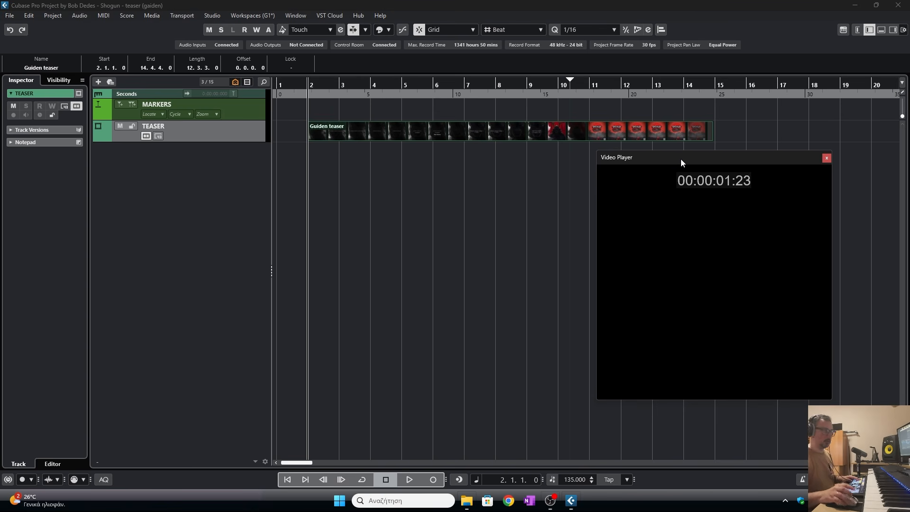
- Play back the teaser video from the project start to preview it
{"action": "key", "text": "space"}
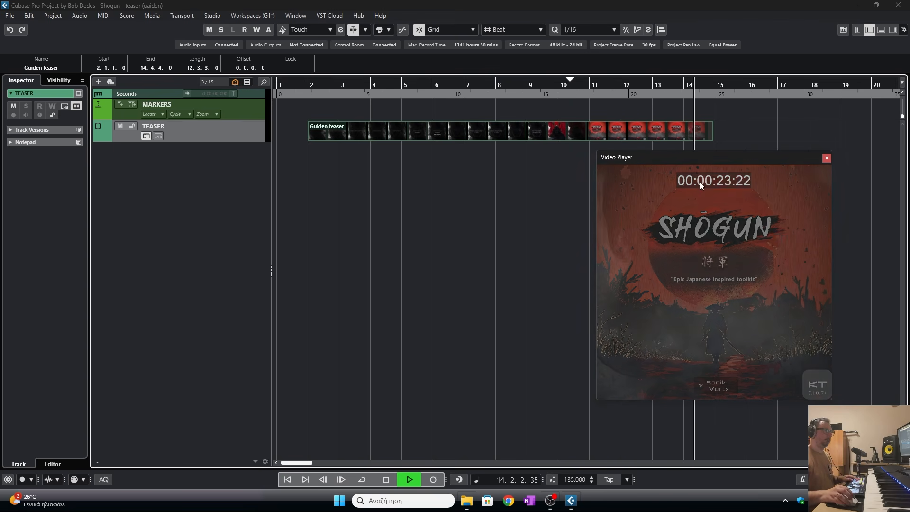
{"action": "key", "text": "space"}
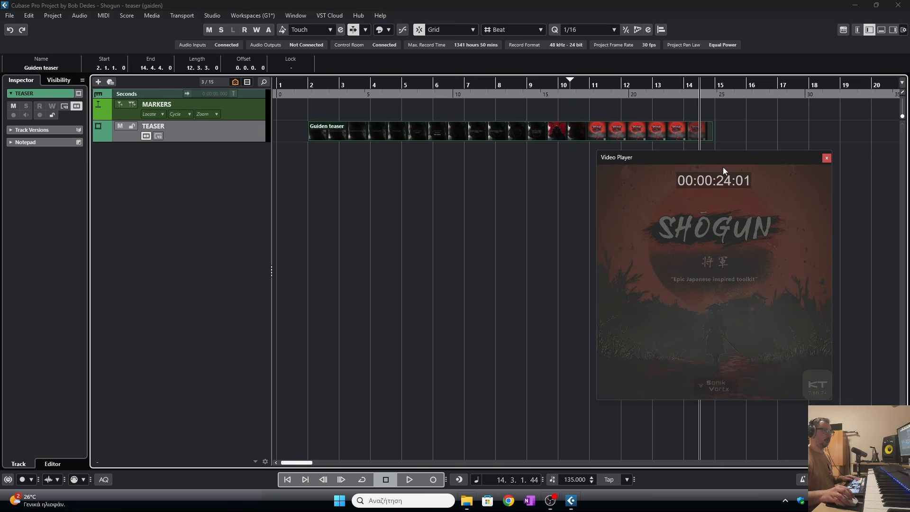
{"action": "left_click", "coordinate": [308, 84]}
{"action": "key", "text": "space"}
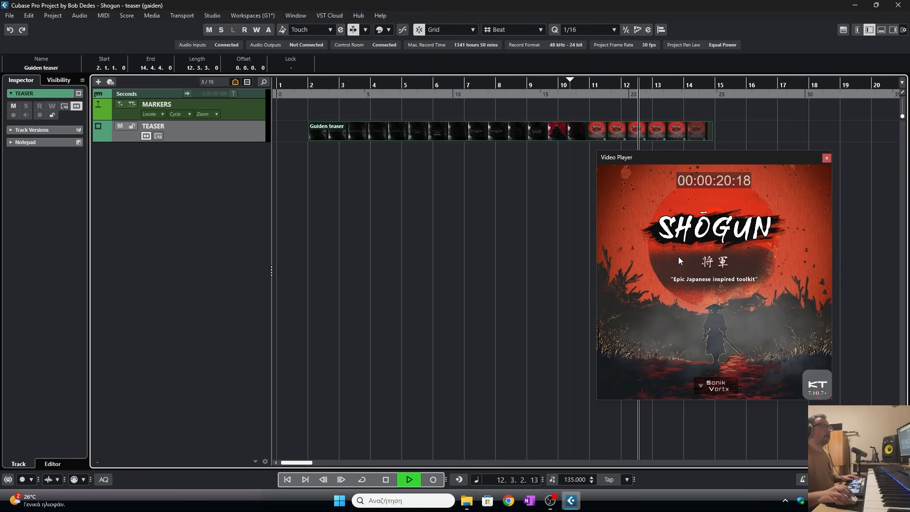
{"action": "key", "text": "space"}
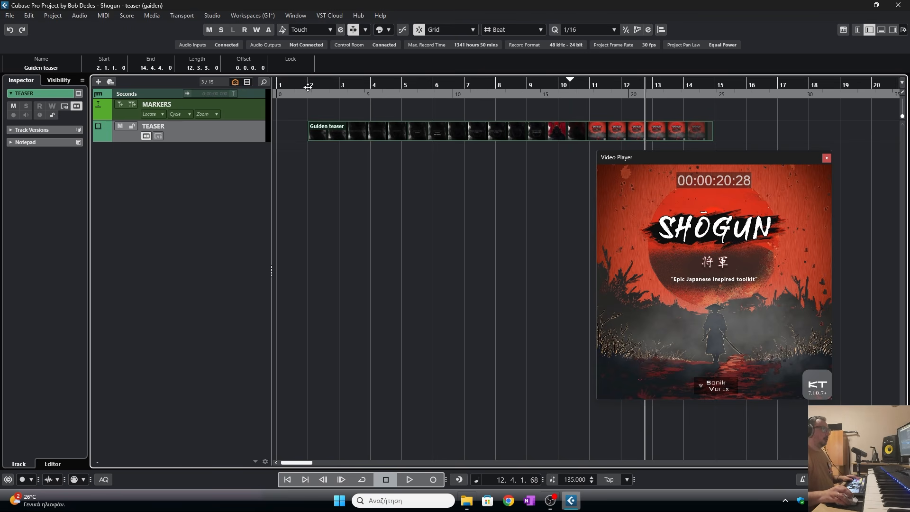
- Set the project tempo to 132 BPM and return the cursor to the project start
{"action": "scroll", "coordinate": [571, 482], "scroll_direction": "down", "scroll_amount": 5}
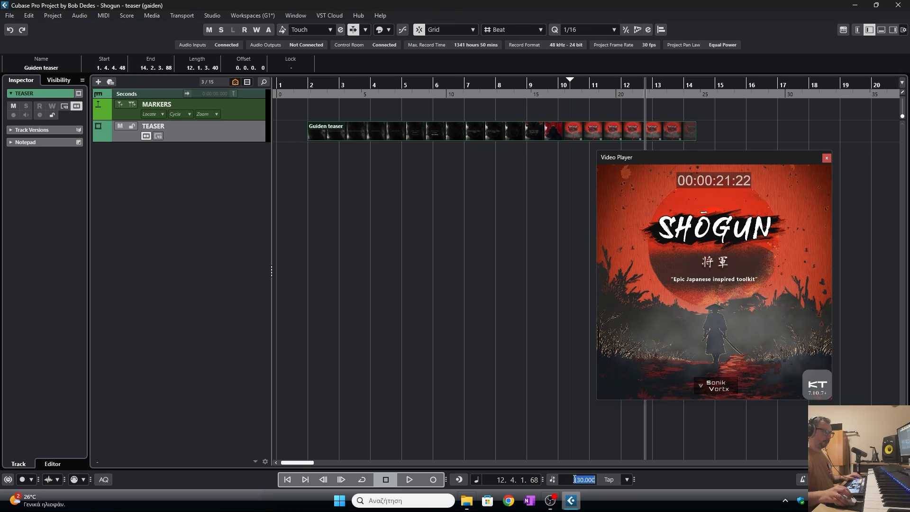
{"action": "key", "text": "Return"}
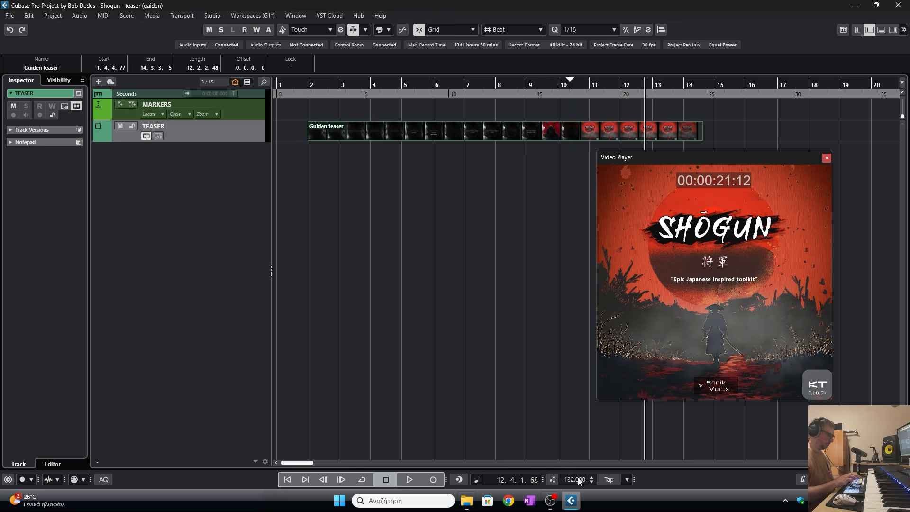
{"action": "left_click", "coordinate": [303, 84]}
- Add 10 Kontakt 7 instrument tracks below the teaser track
{"action": "left_click", "coordinate": [204, 147]}
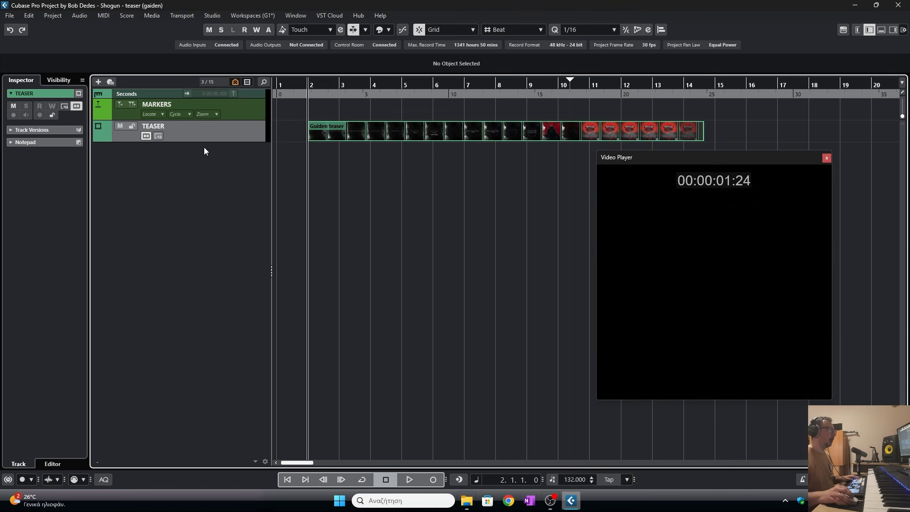
{"action": "right_click", "coordinate": [184, 160]}
{"action": "left_click", "coordinate": [222, 175]}
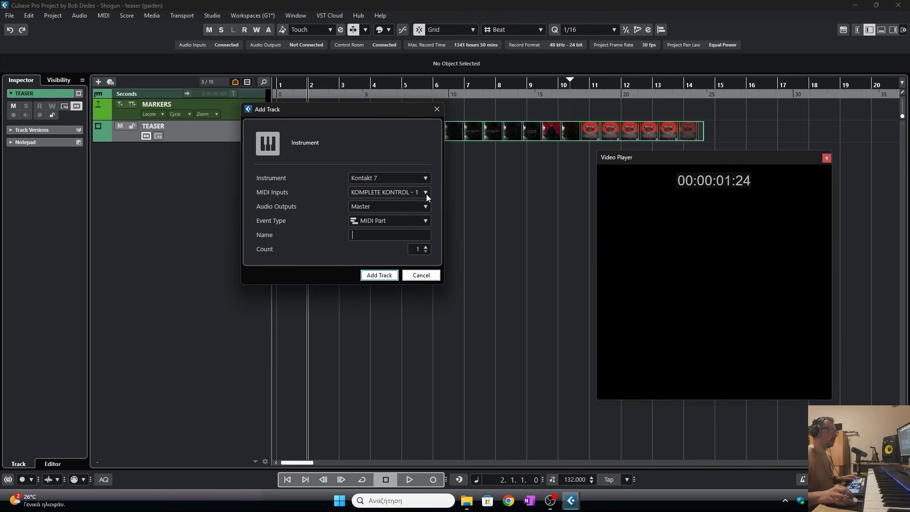
{"action": "left_click", "coordinate": [419, 249]}
{"action": "type", "text": "10"}
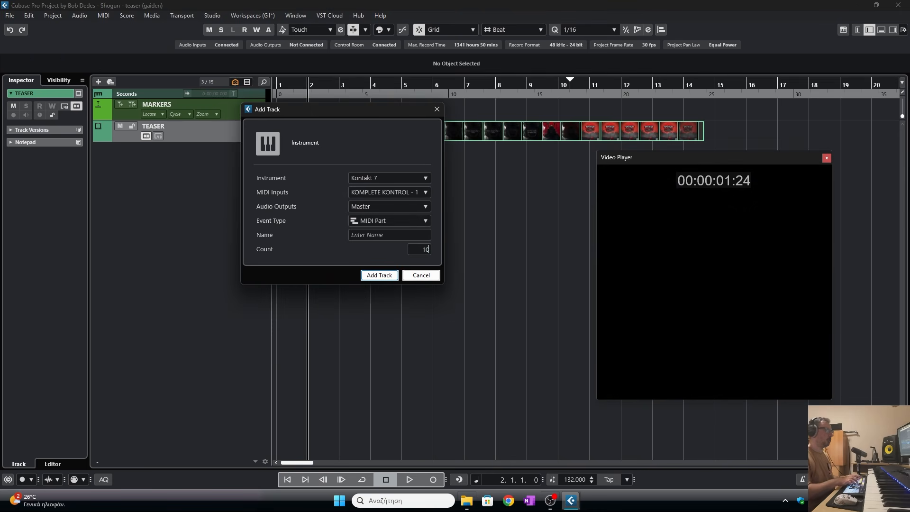
{"action": "left_click", "coordinate": [382, 278]}
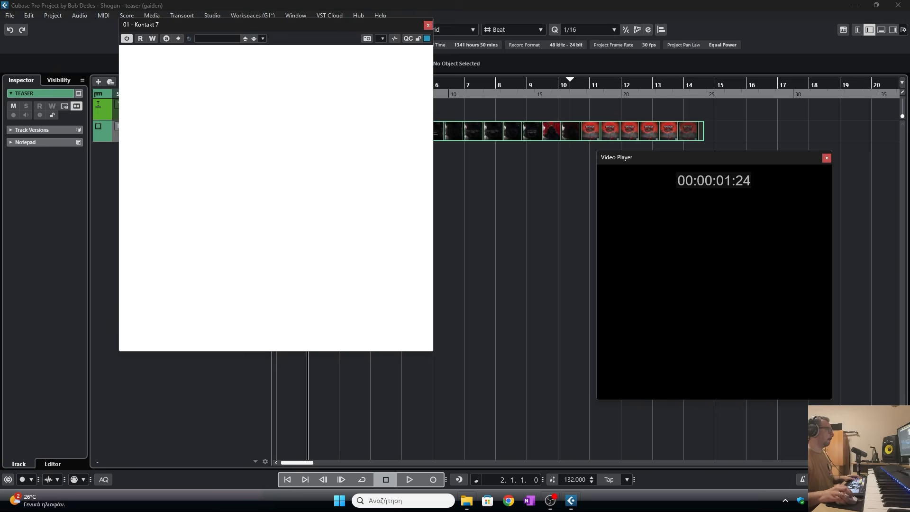
{"action": "left_click", "coordinate": [429, 26]}
- Load the Hanakoe patch from the SHOGUN Motion Textures folder into Kontakt on the first instrument track
{"action": "left_click_drag", "start_coordinate": [810, 161], "coordinate": [855, 184]}
{"action": "left_click", "coordinate": [181, 157]}
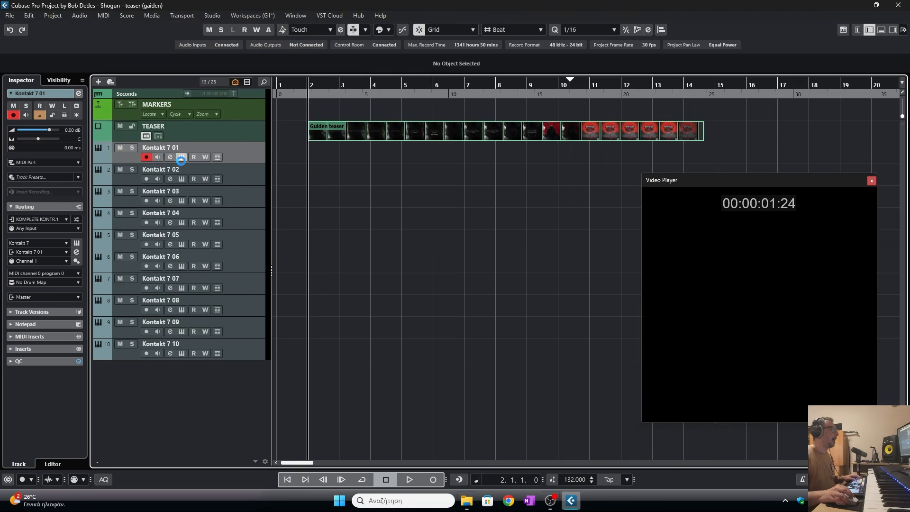
{"action": "double_click", "coordinate": [258, 270]}
{"action": "left_click", "coordinate": [149, 217]}
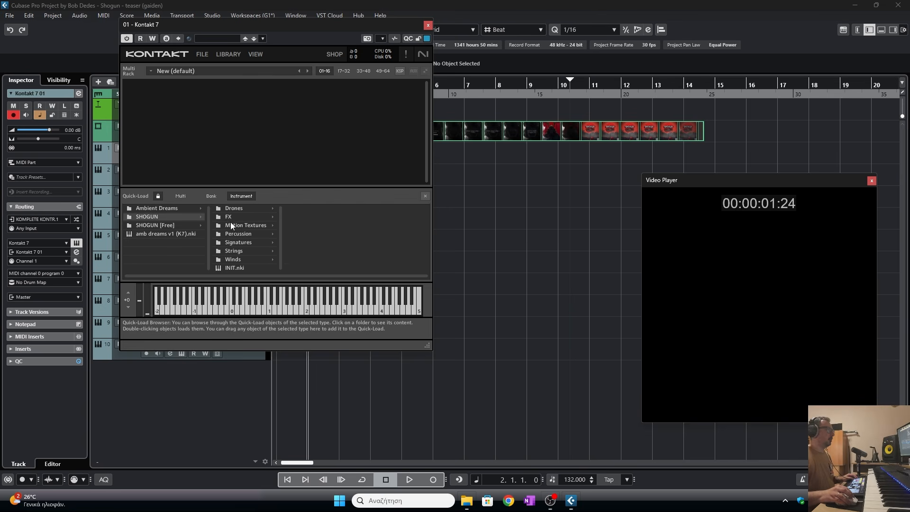
{"action": "left_click", "coordinate": [230, 223]}
{"action": "left_click_drag", "start_coordinate": [313, 222], "coordinate": [365, 215]}
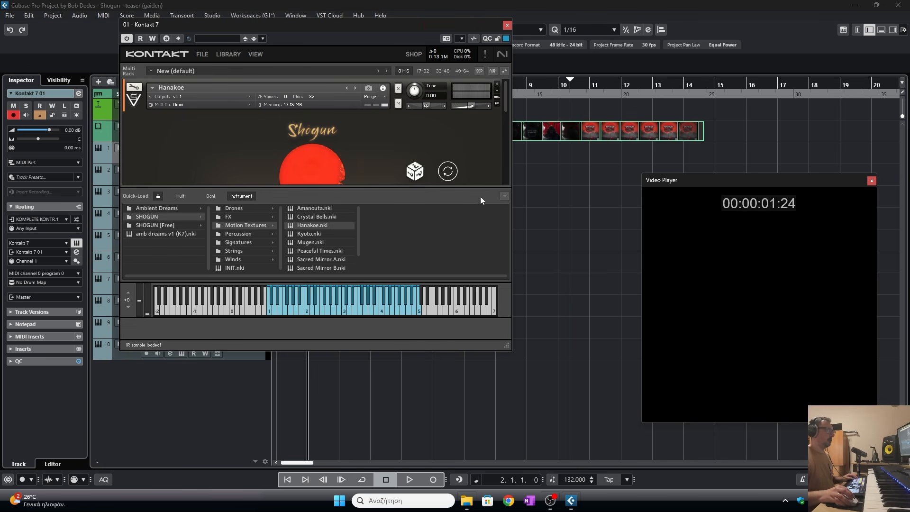
{"action": "left_click_drag", "start_coordinate": [513, 431], "coordinate": [513, 432]}
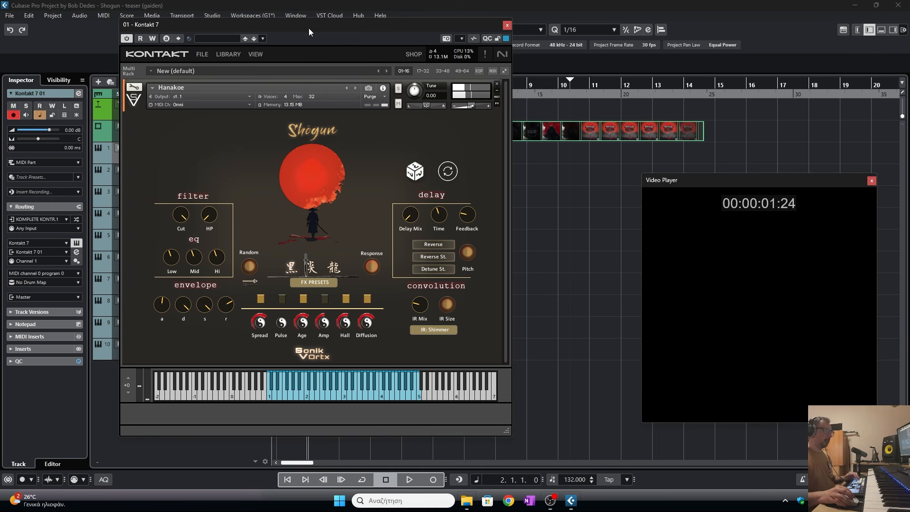
{"action": "left_click_drag", "start_coordinate": [308, 31], "coordinate": [467, 34]}
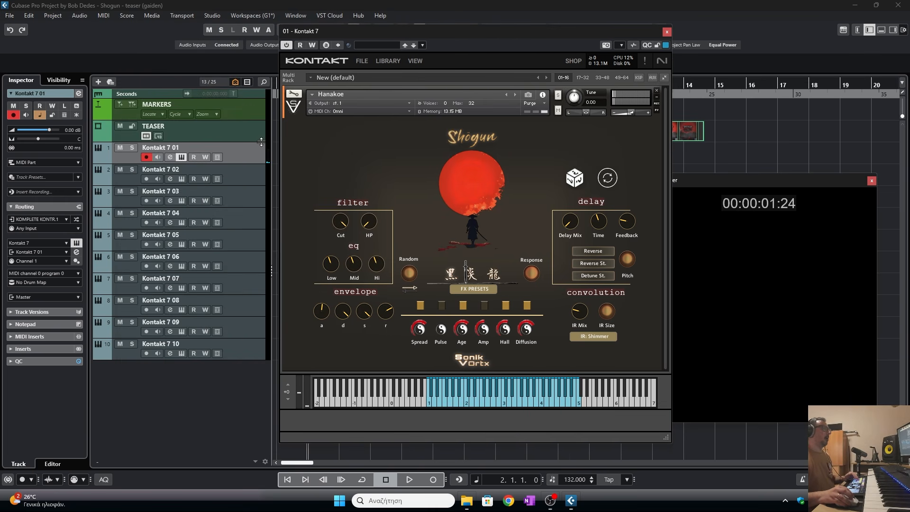
- Load Koto Takumi - Hira-joshi from the SHOGUN Strings folder into Kontakt on the tenth instrument track
{"action": "right_click", "coordinate": [169, 345]}
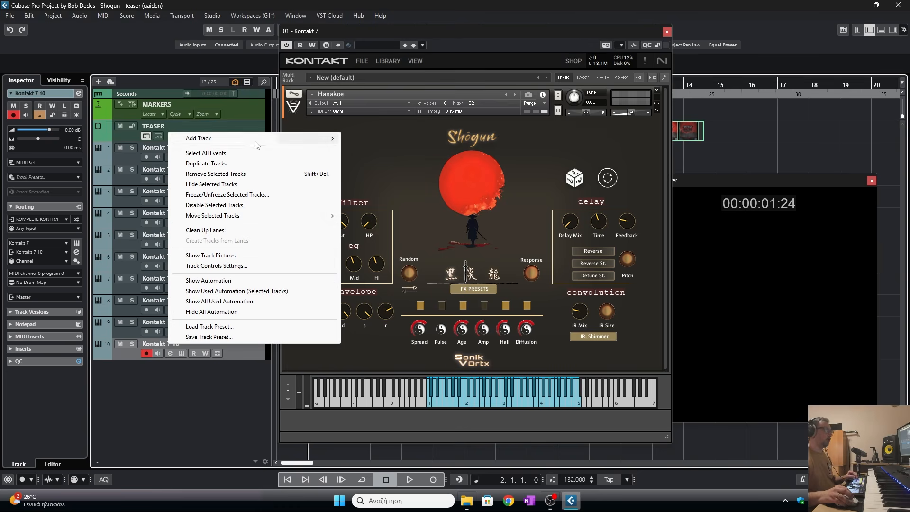
{"action": "mouse_move", "coordinate": [258, 143]}
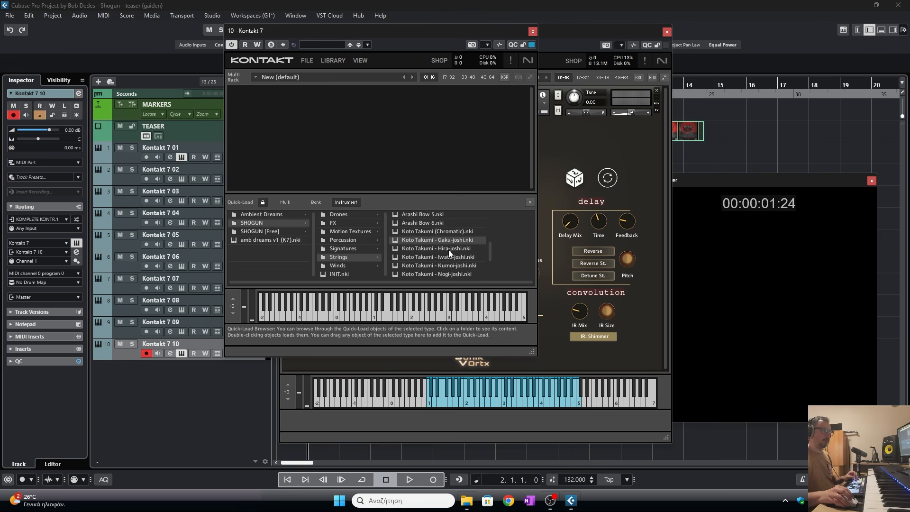
{"action": "left_click", "coordinate": [449, 249]}
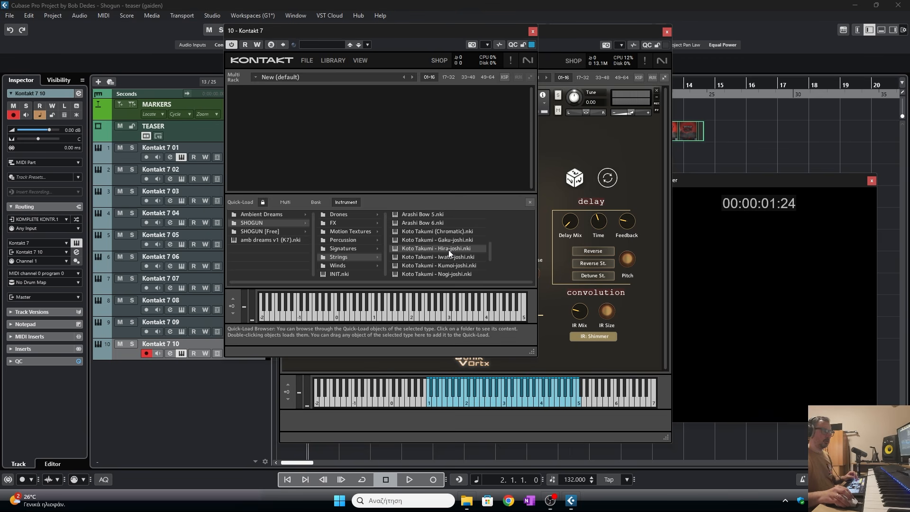
{"action": "left_click_drag", "start_coordinate": [448, 250], "coordinate": [429, 138]}
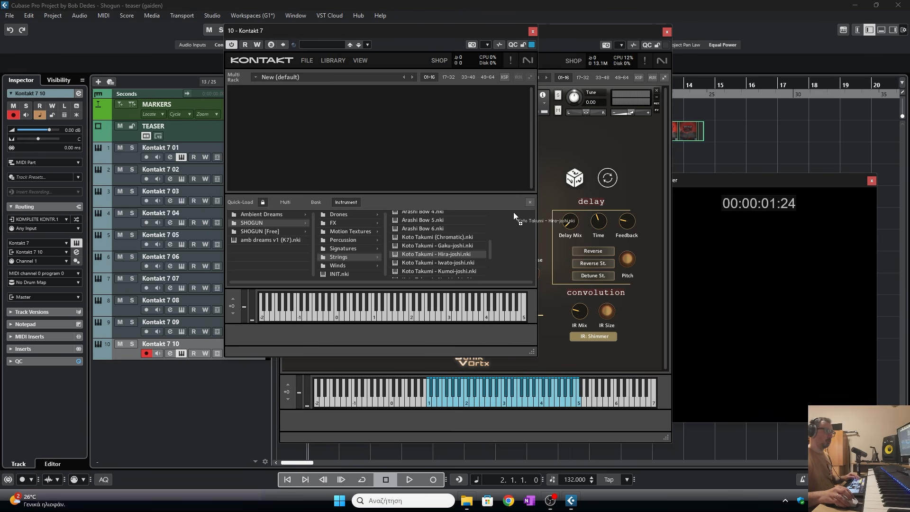
{"action": "left_click_drag", "start_coordinate": [525, 206], "coordinate": [532, 202]}
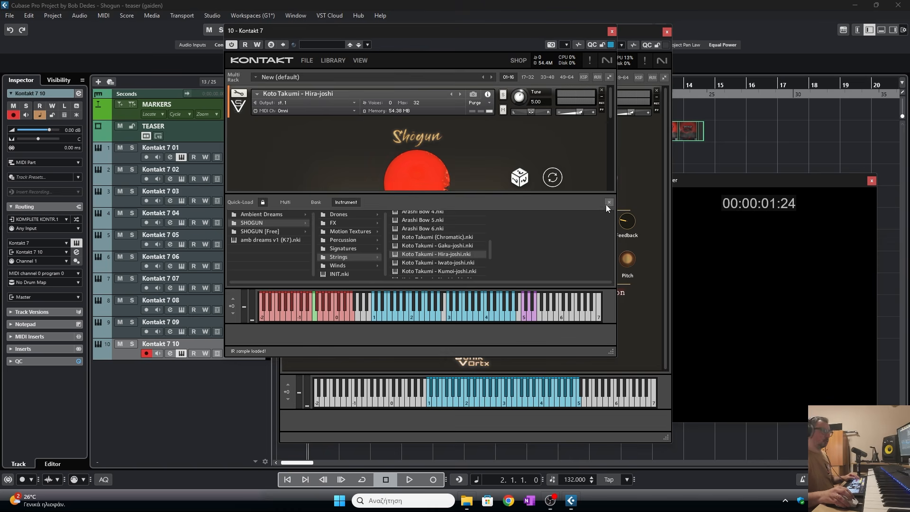
{"action": "left_click", "coordinate": [609, 202]}
{"action": "left_click_drag", "start_coordinate": [612, 353], "coordinate": [630, 459]}
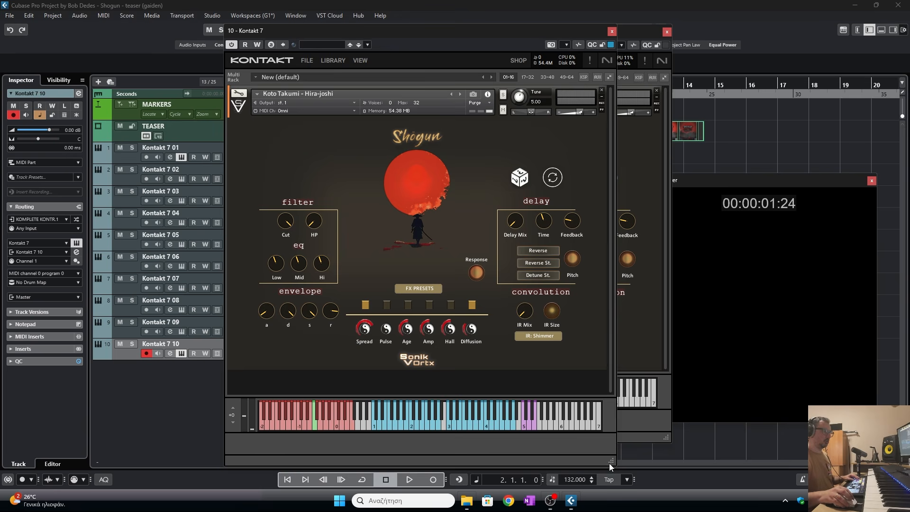
{"action": "mouse_move", "coordinate": [609, 461]}
{"action": "left_mouse_down"}
{"action": "mouse_move", "coordinate": [607, 447]}
{"action": "mouse_move", "coordinate": [606, 456]}
{"action": "left_mouse_up"}
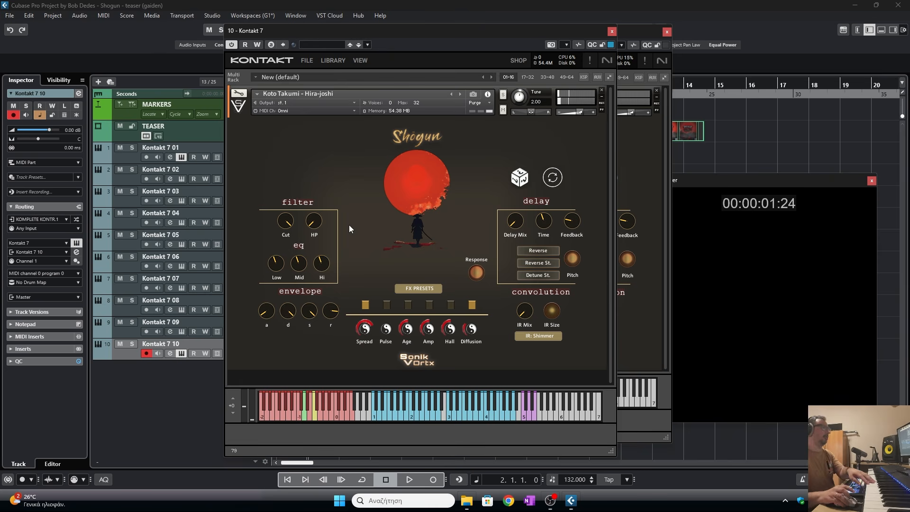
{"action": "left_click_drag", "start_coordinate": [445, 31], "coordinate": [239, 62]}
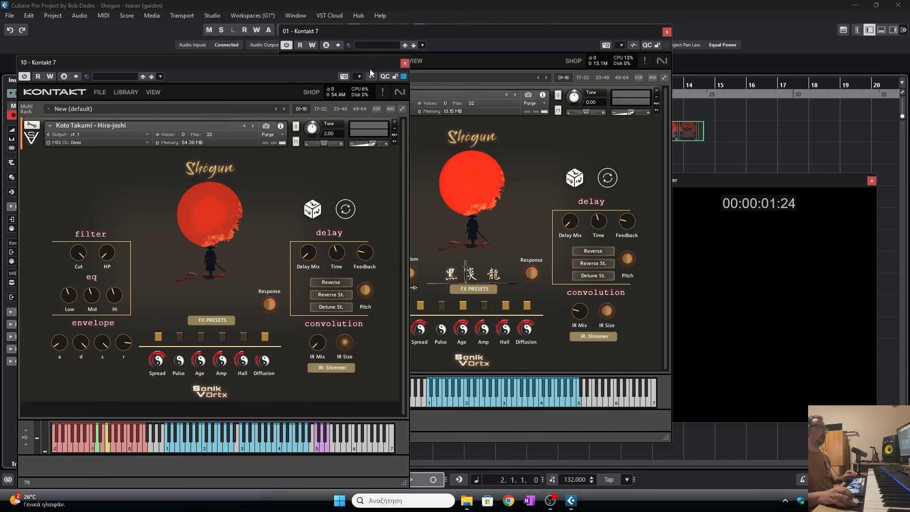
{"action": "left_click", "coordinate": [404, 63]}
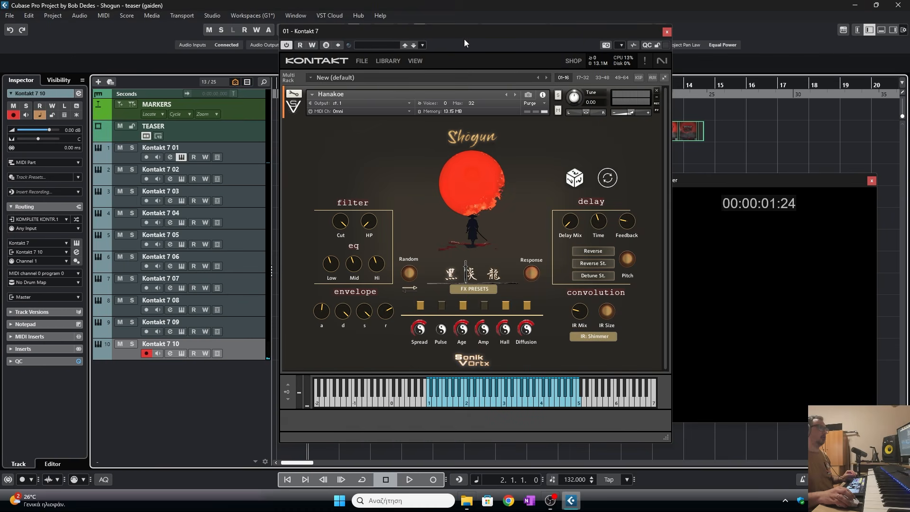
- Record a MIDI performance on the first Kontakt track along with the video
{"action": "left_click", "coordinate": [195, 146]}
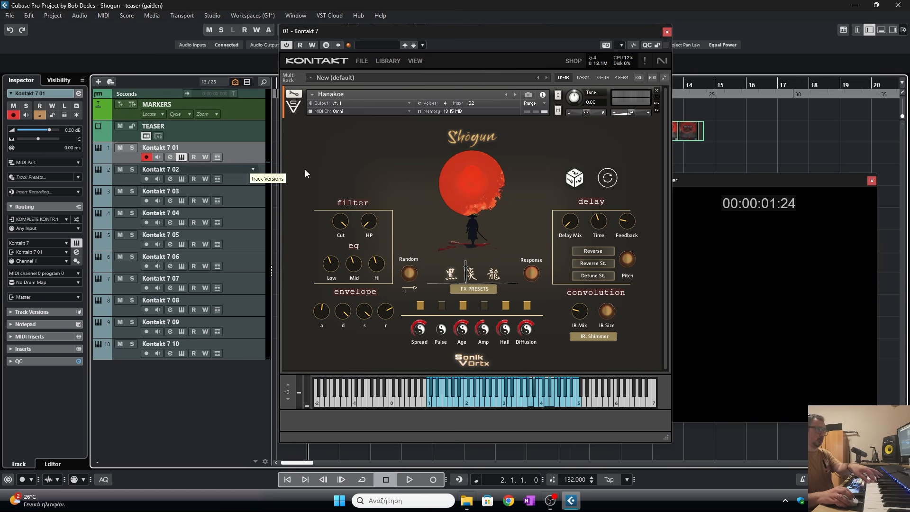
{"action": "left_click", "coordinate": [667, 32]}
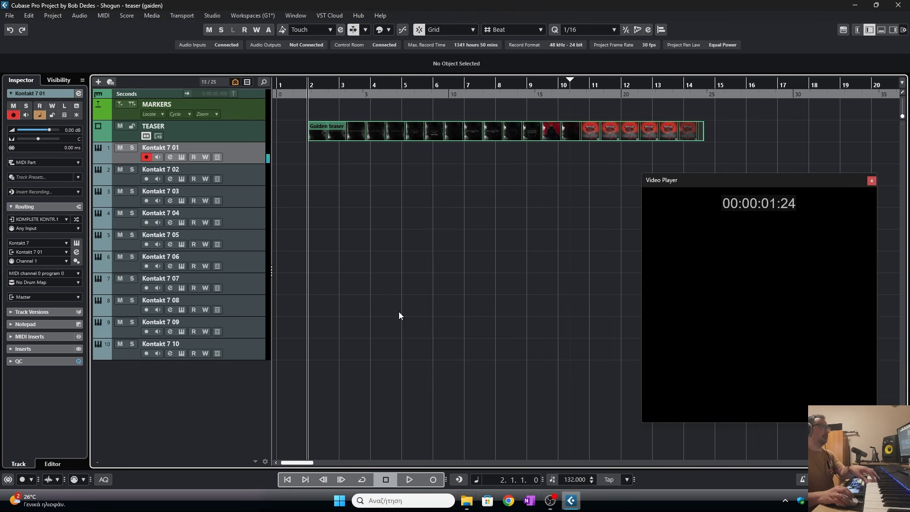
{"action": "left_click", "coordinate": [433, 479]}
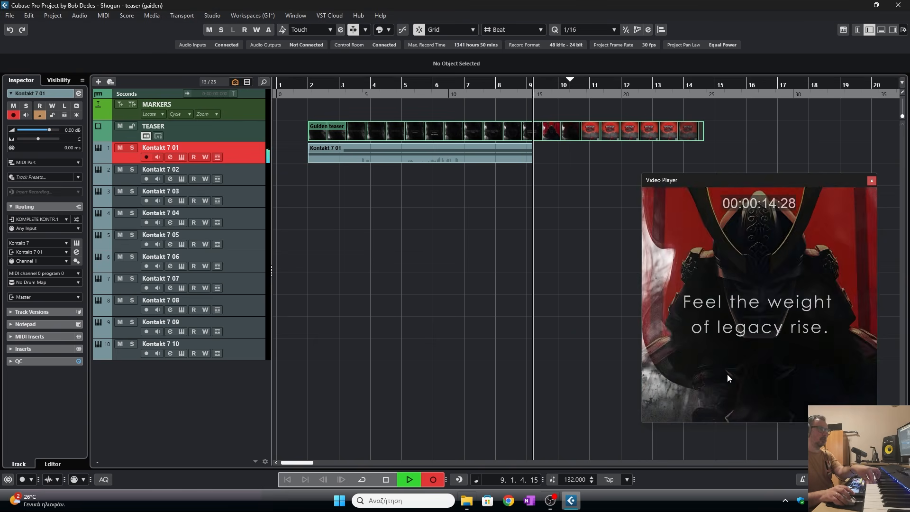
{"action": "left_click", "coordinate": [386, 480]}
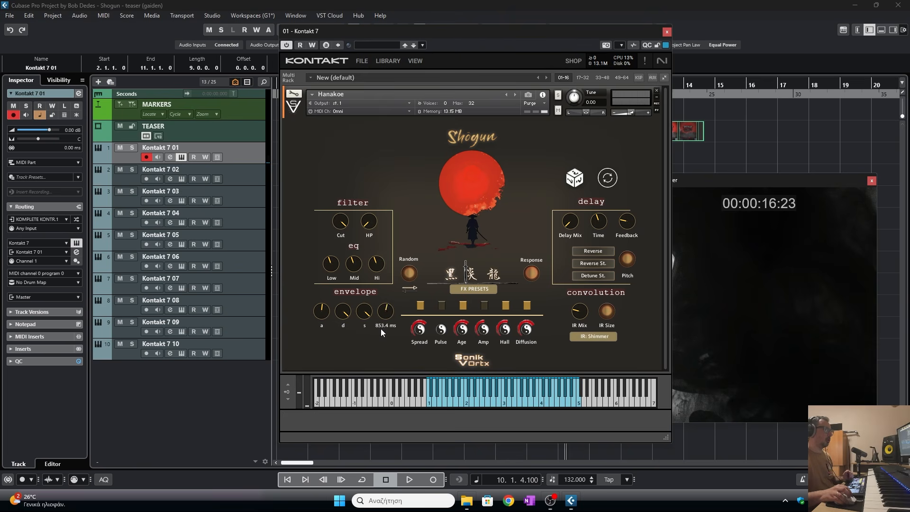
- Turn down the Hanakoe envelope release and low EQ, then play back the recording to audition it
{"action": "left_click_drag", "start_coordinate": [385, 315], "coordinate": [383, 333]}
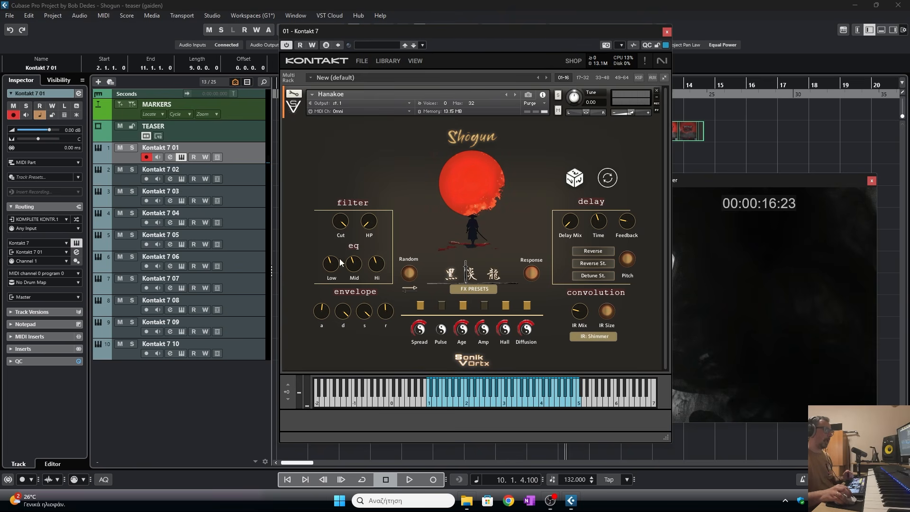
{"action": "left_click_drag", "start_coordinate": [341, 262], "coordinate": [341, 280]}
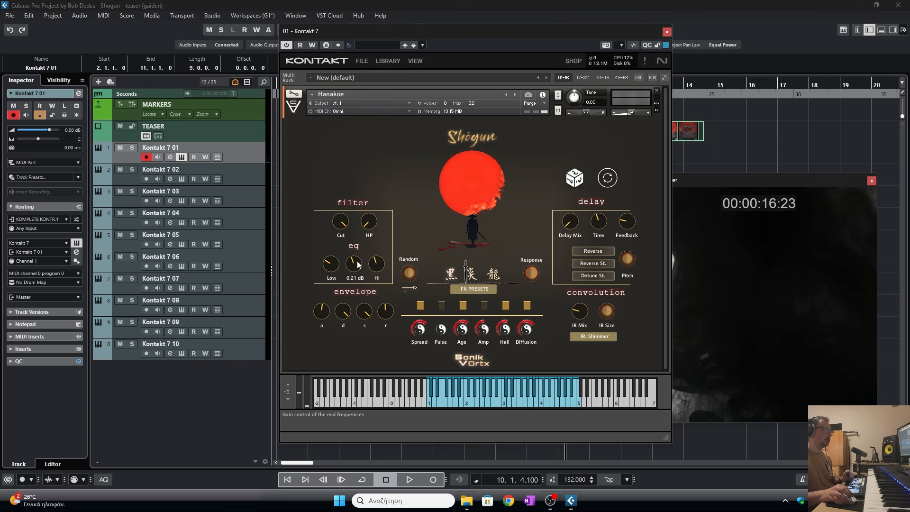
{"action": "left_click", "coordinate": [666, 32]}
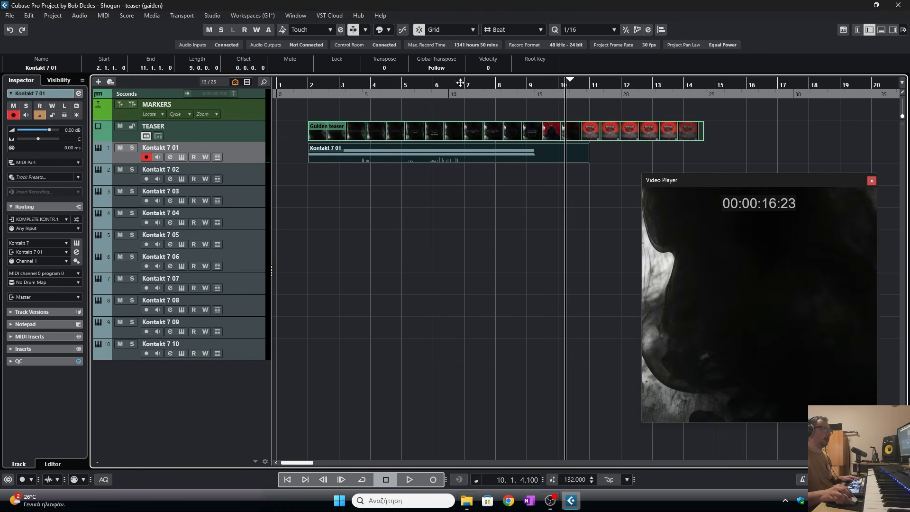
{"action": "key", "text": "space"}
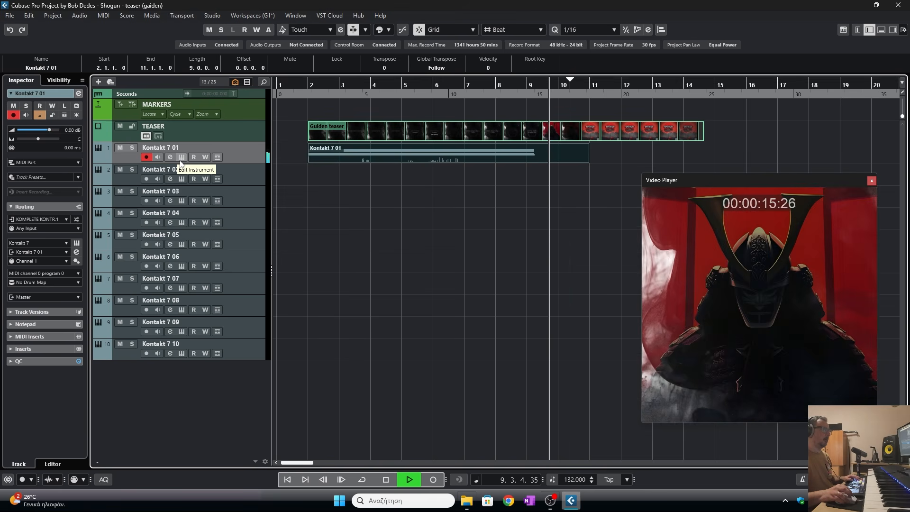
{"action": "key", "text": "space"}
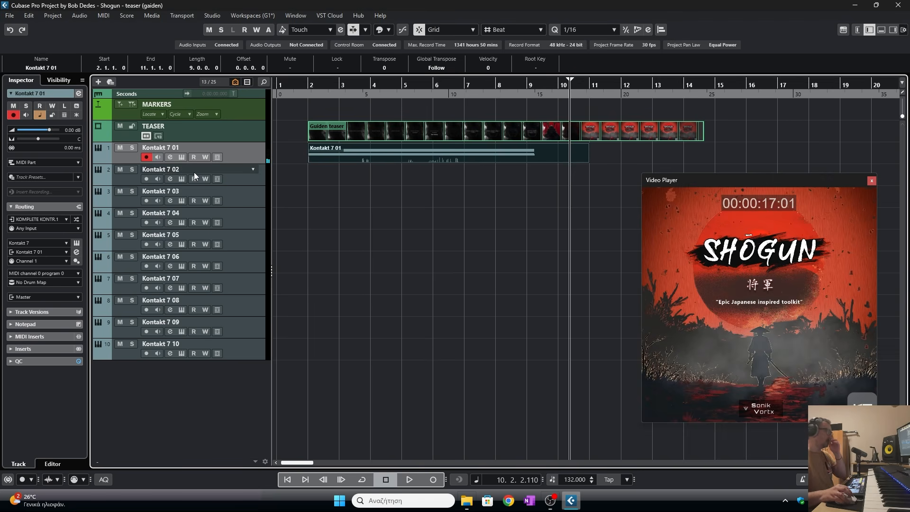
- Adjust the sample start offset control of the Hanakoe instrument on the first track
{"action": "left_click", "coordinate": [182, 157]}
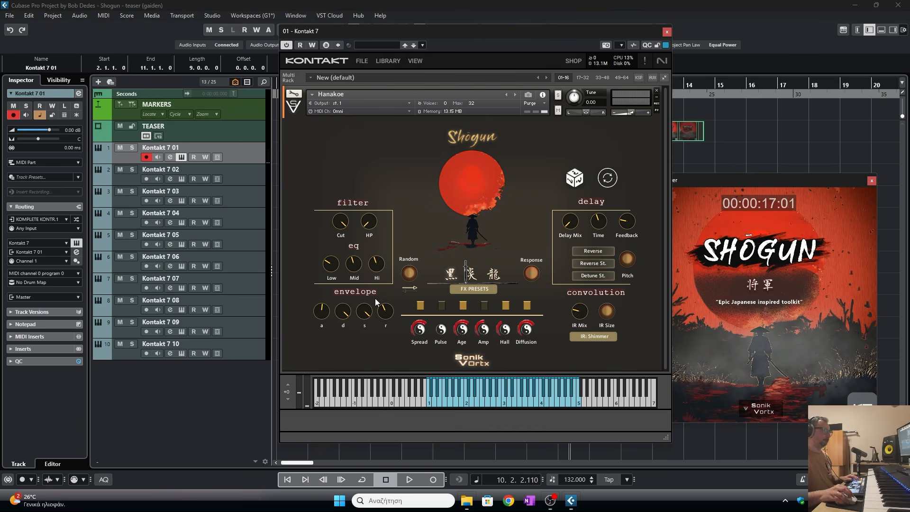
{"action": "mouse_move", "coordinate": [467, 271]}
{"action": "left_mouse_down"}
{"action": "mouse_move", "coordinate": [451, 274]}
{"action": "mouse_move", "coordinate": [456, 280]}
{"action": "left_mouse_up"}
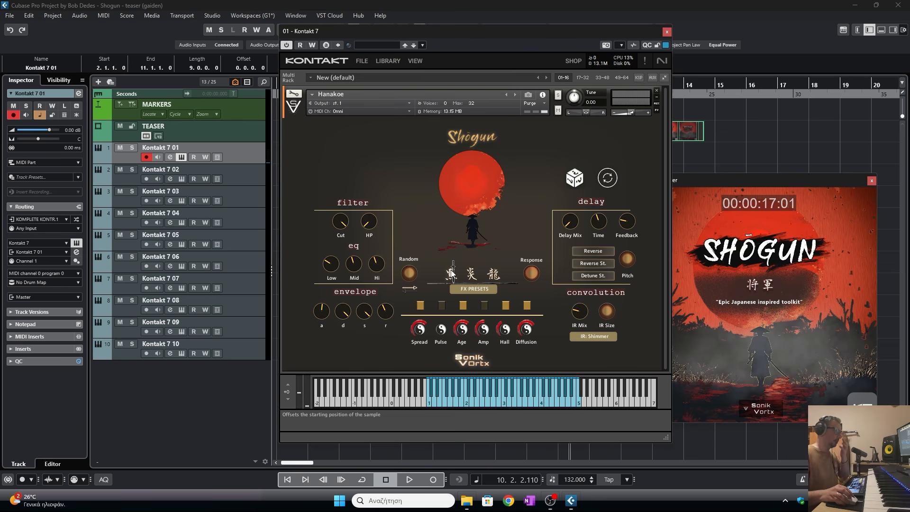
{"action": "mouse_move", "coordinate": [452, 273]}
{"action": "left_mouse_down"}
{"action": "mouse_move", "coordinate": [488, 281]}
{"action": "mouse_move", "coordinate": [461, 274]}
{"action": "left_mouse_up"}
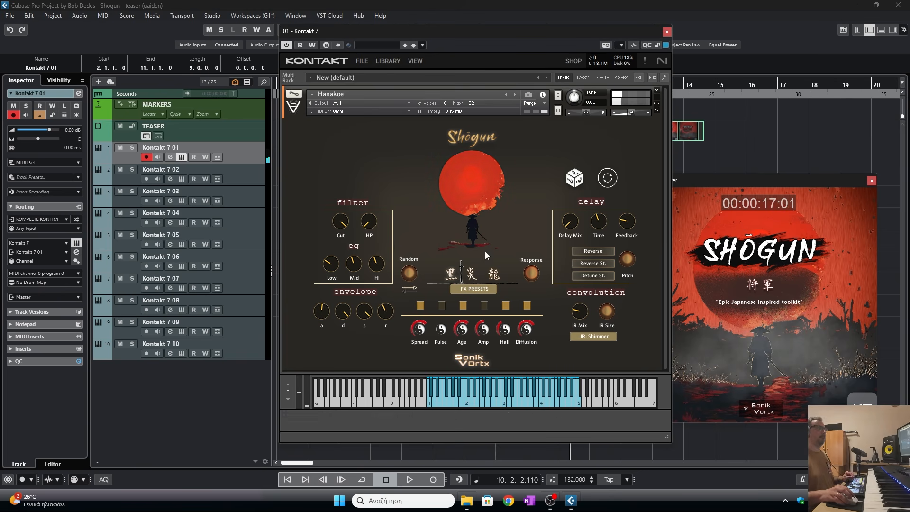
- Close the Kontakt window and rename the first instrument track hanakoe
{"action": "left_click", "coordinate": [666, 32]}
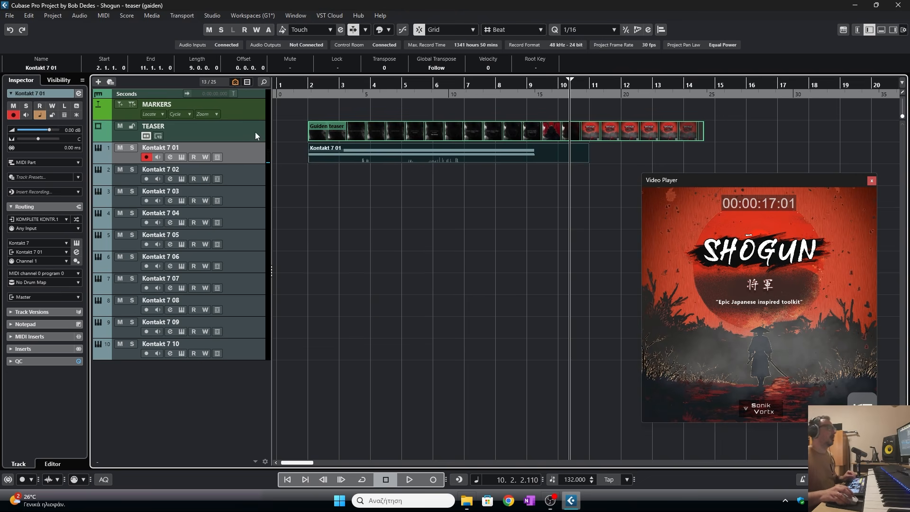
{"action": "double_click", "coordinate": [209, 148]}
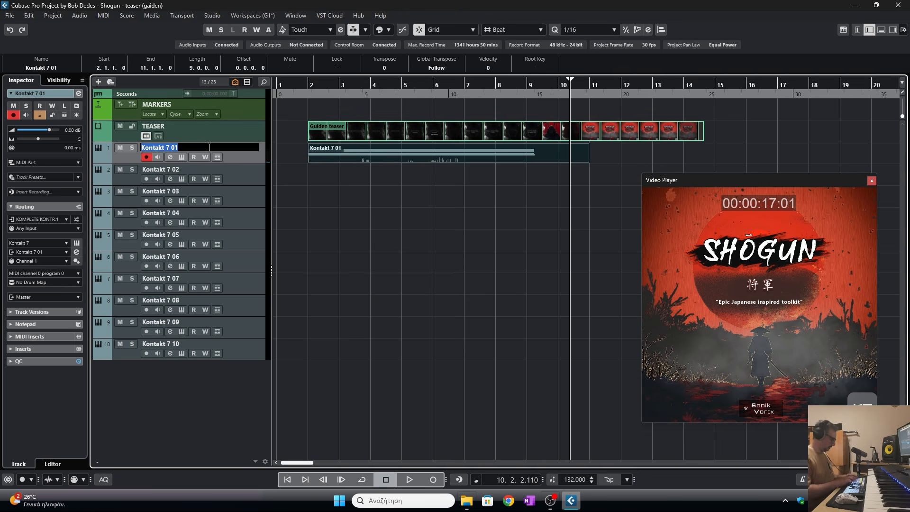
{"action": "type", "text": "hanakoe"}
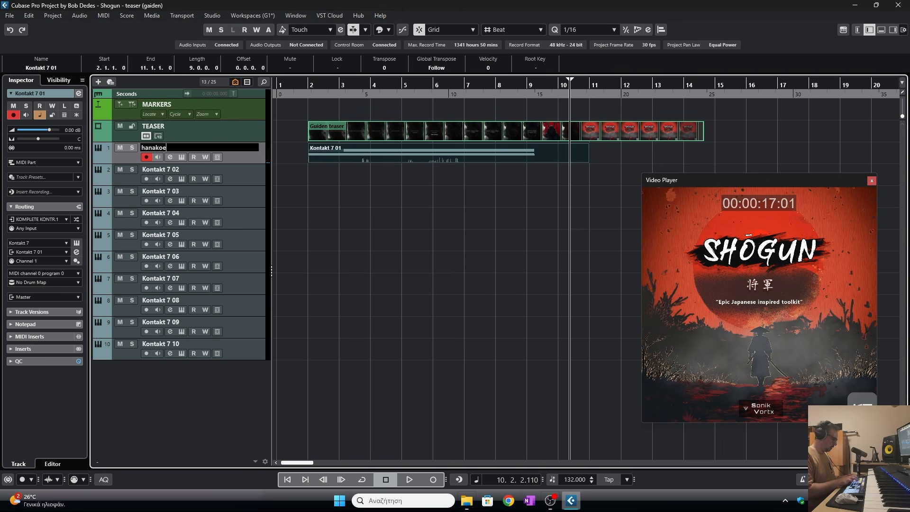
{"action": "key", "text": "Return"}
- Load Crystal Bells from the SHOGUN Motion Textures folder into Kontakt on the second instrument track
{"action": "left_click", "coordinate": [172, 165]}
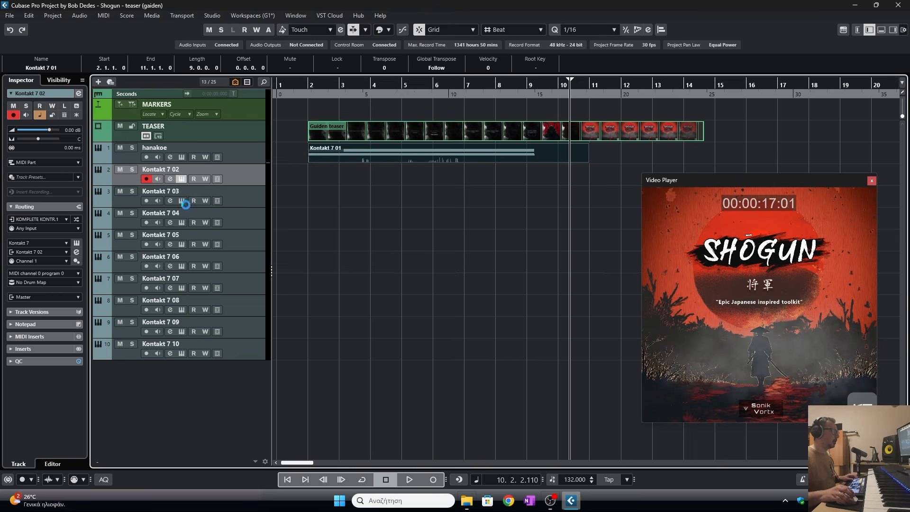
{"action": "left_click", "coordinate": [259, 265]}
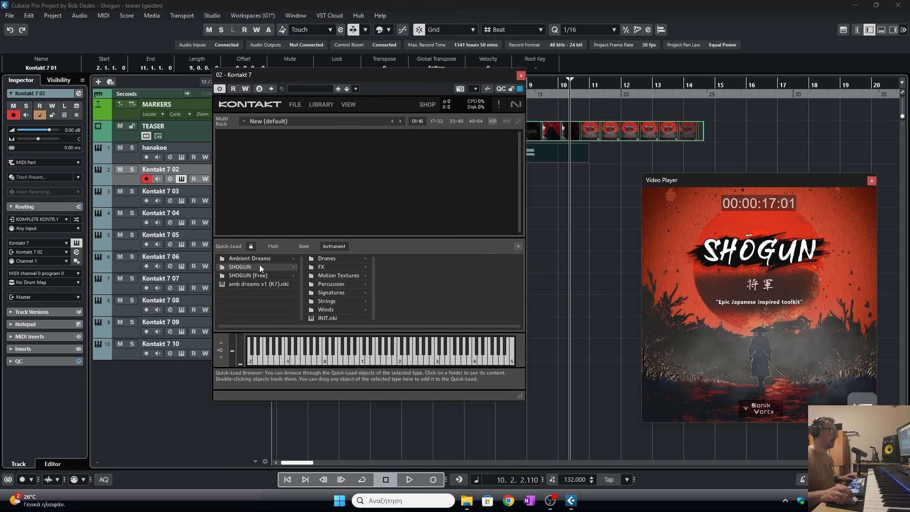
{"action": "left_click", "coordinate": [333, 284]}
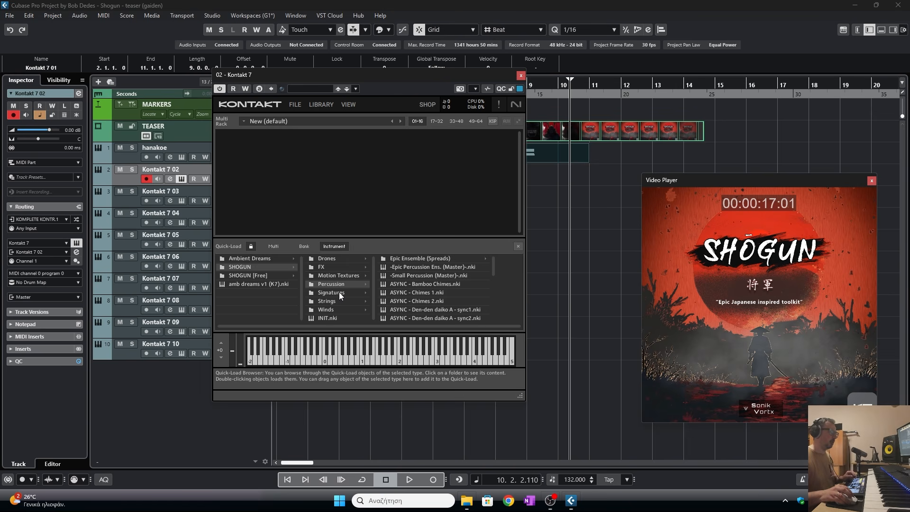
{"action": "left_click", "coordinate": [353, 275]}
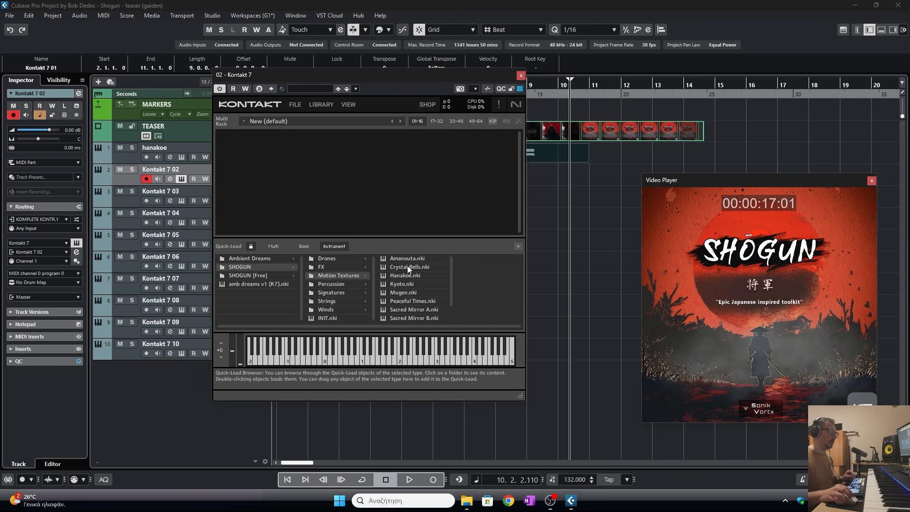
{"action": "left_click_drag", "start_coordinate": [407, 267], "coordinate": [536, 245]}
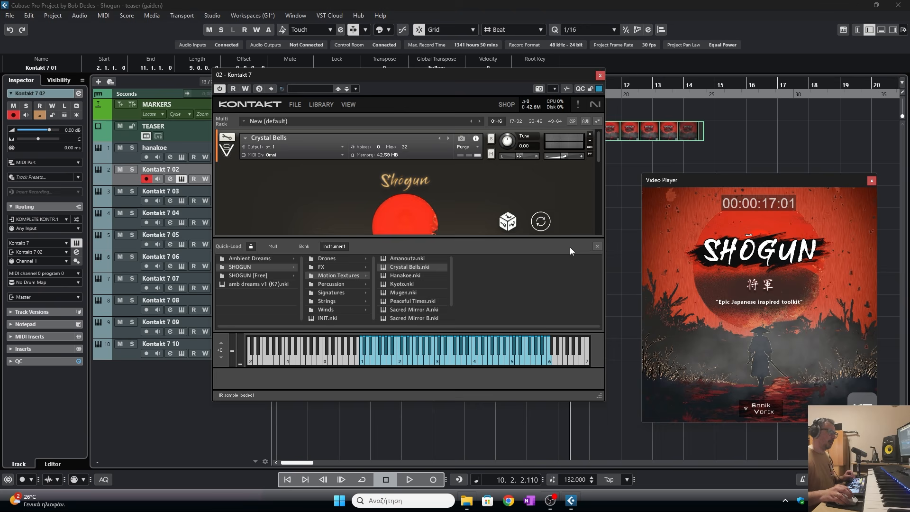
{"action": "left_click", "coordinate": [595, 247]}
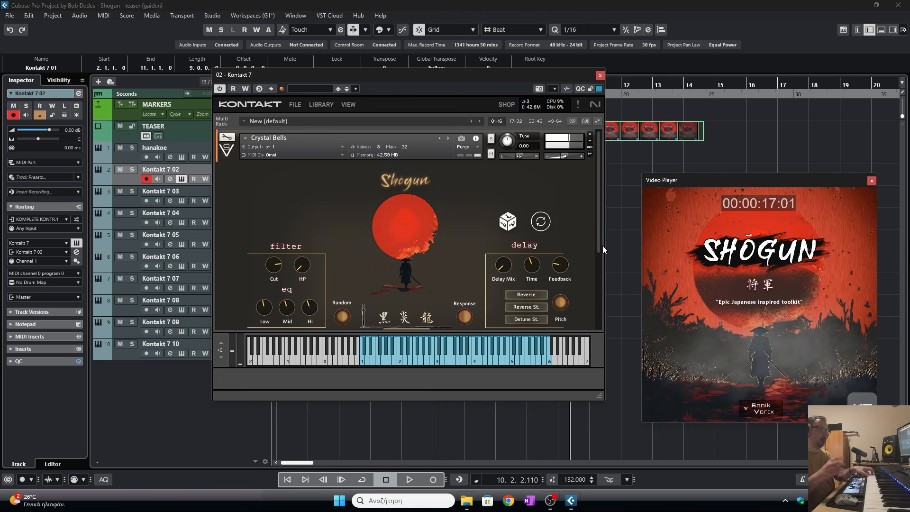
- Shape Crystal Bells by adjusting the envelope attack and release, and setting EQ mid to -0.64 dB and hi to 3.0 dB
{"action": "left_click_drag", "start_coordinate": [602, 395], "coordinate": [600, 449]}
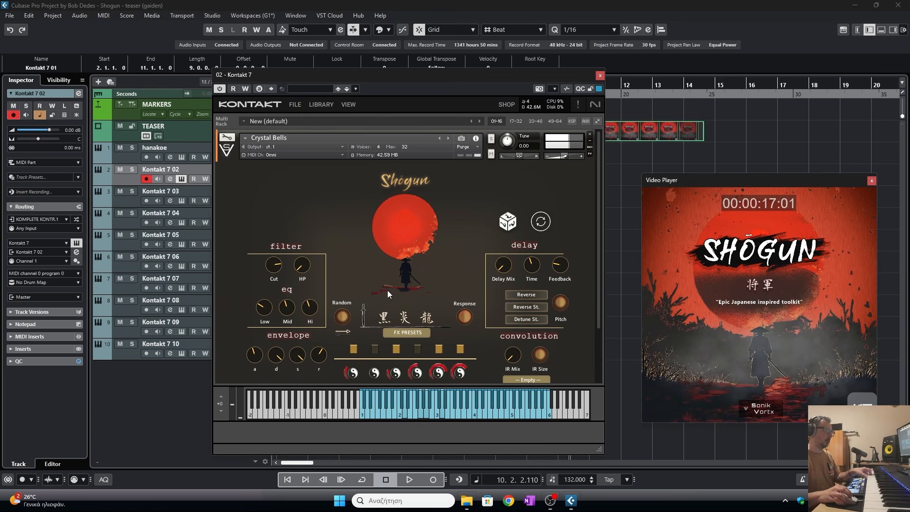
{"action": "left_click_drag", "start_coordinate": [482, 73], "coordinate": [0, 109]}
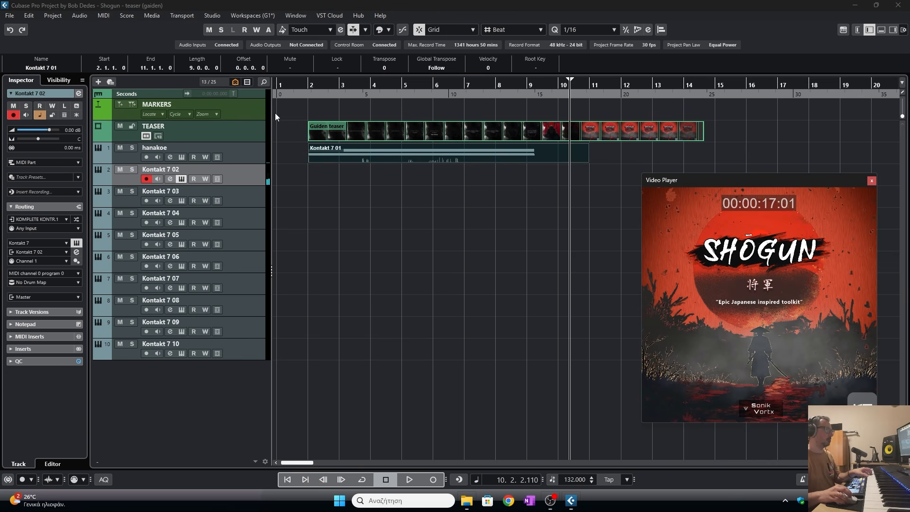
{"action": "left_click", "coordinate": [307, 85]}
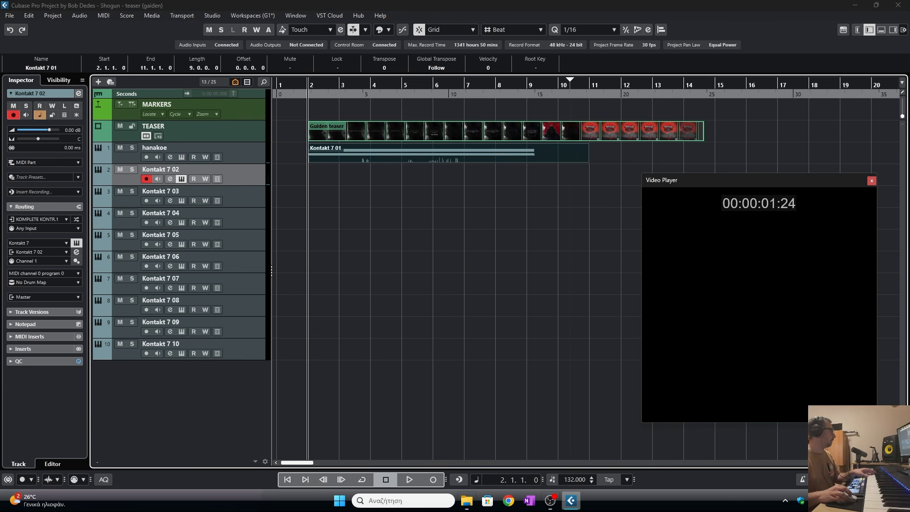
{"action": "left_click_drag", "start_coordinate": [0, 62], "coordinate": [210, 61]}
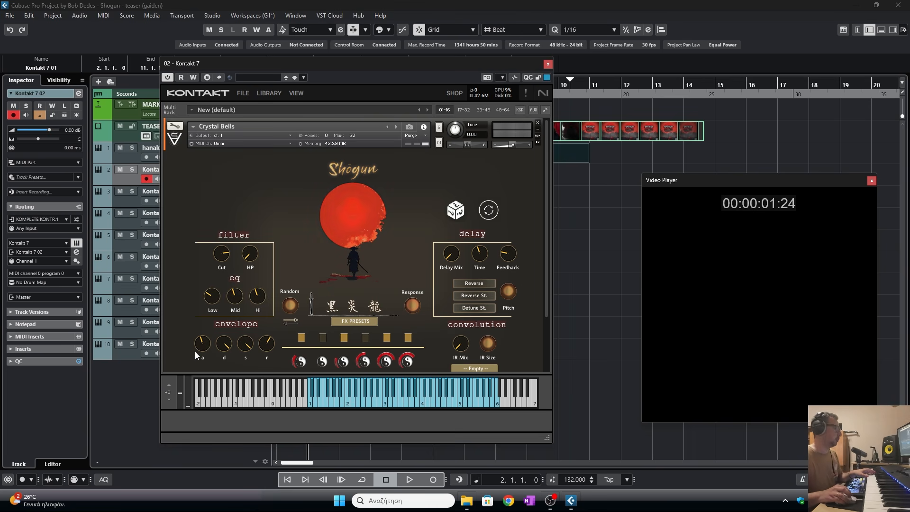
{"action": "left_click_drag", "start_coordinate": [201, 345], "coordinate": [204, 344]}
{"action": "left_click_drag", "start_coordinate": [270, 343], "coordinate": [271, 352]}
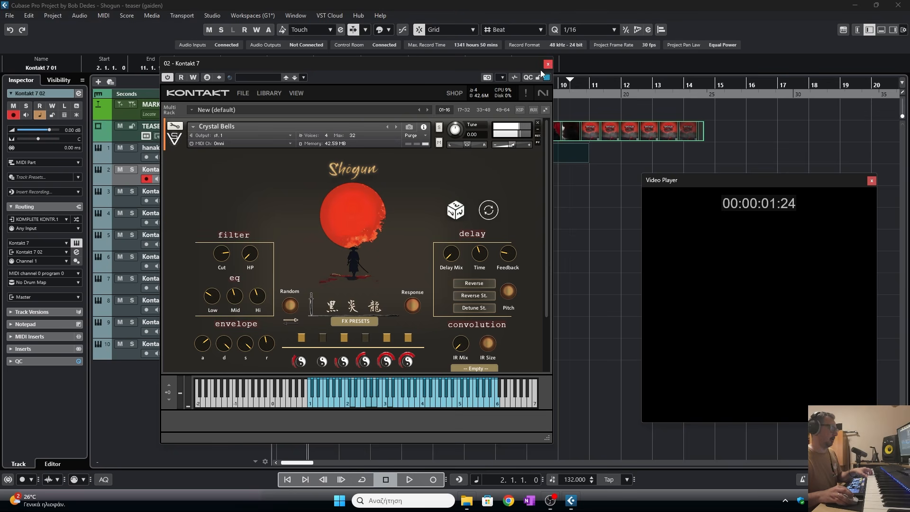
{"action": "left_click_drag", "start_coordinate": [239, 301], "coordinate": [237, 299]}
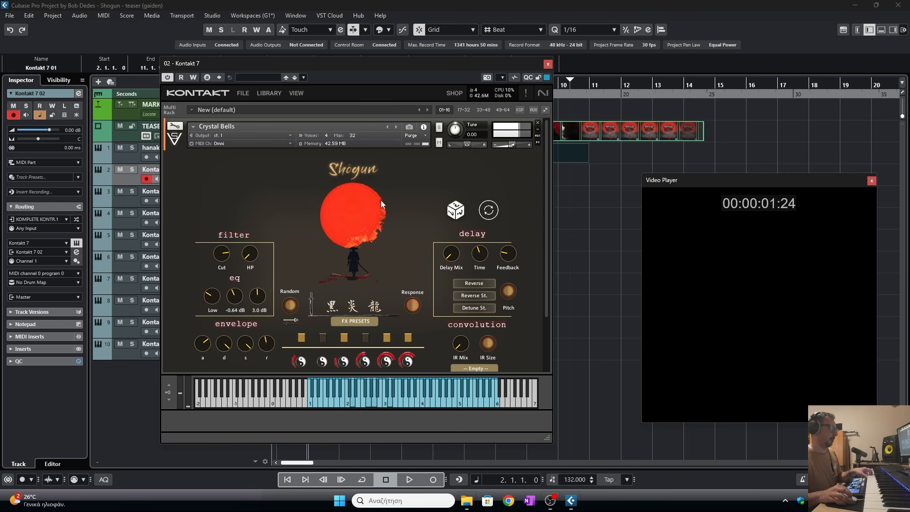
{"action": "left_click", "coordinate": [548, 64]}
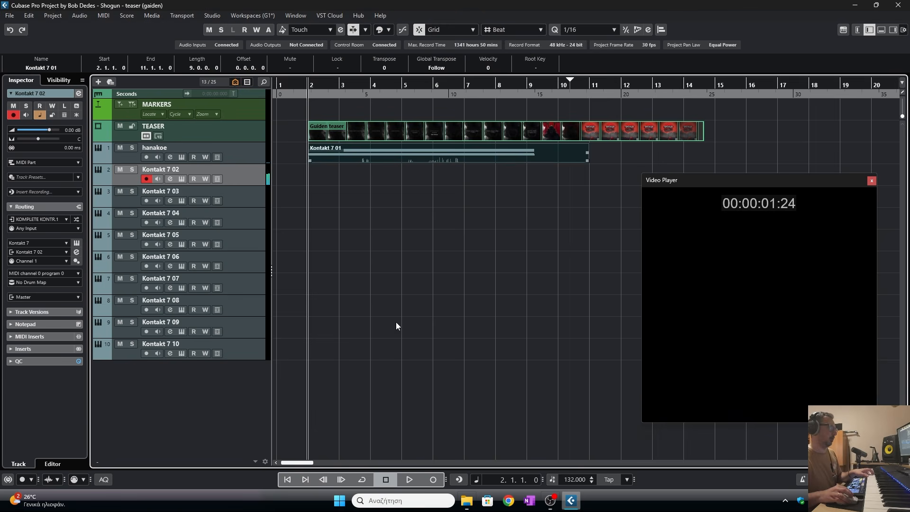
- Record a MIDI performance on the second Kontakt track along with the video
{"action": "key", "text": "KP_Multiply"}
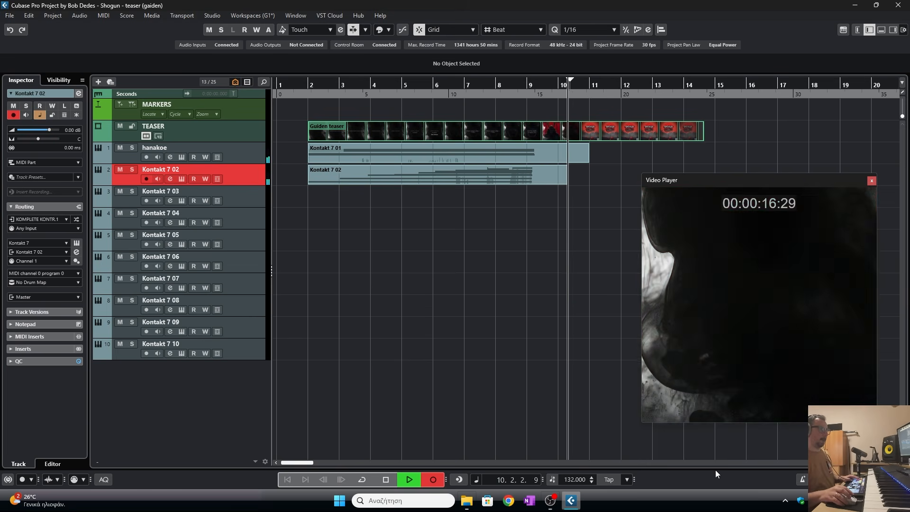
{"action": "key", "text": "space"}
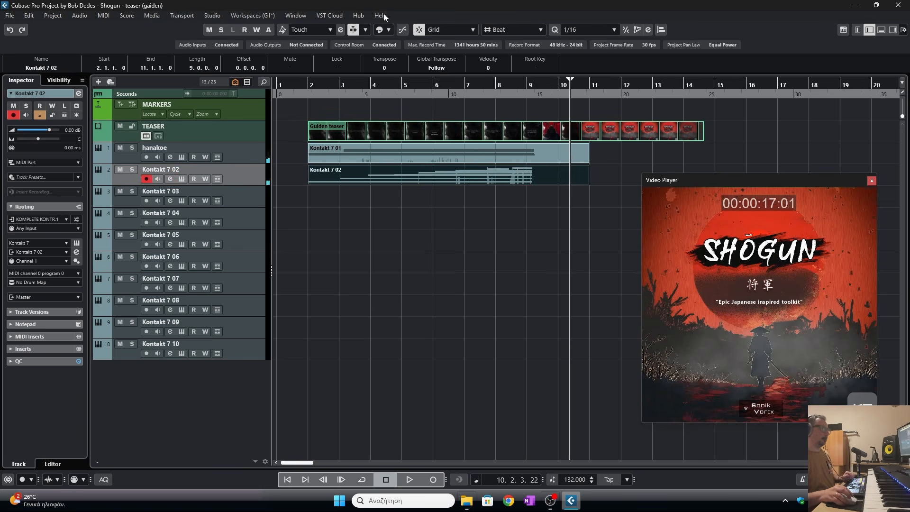
- Rename the second instrument track crystal bells
{"action": "double_click", "coordinate": [173, 169]}
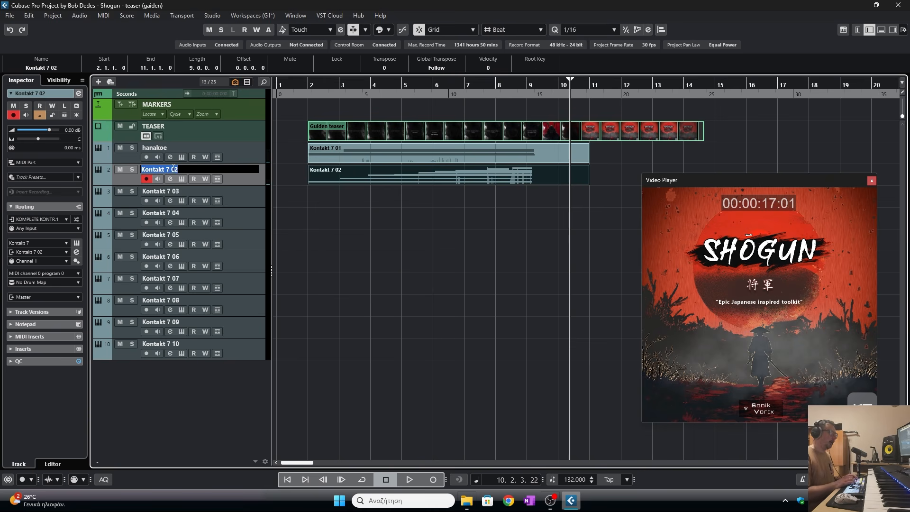
{"action": "type", "text": "c"}
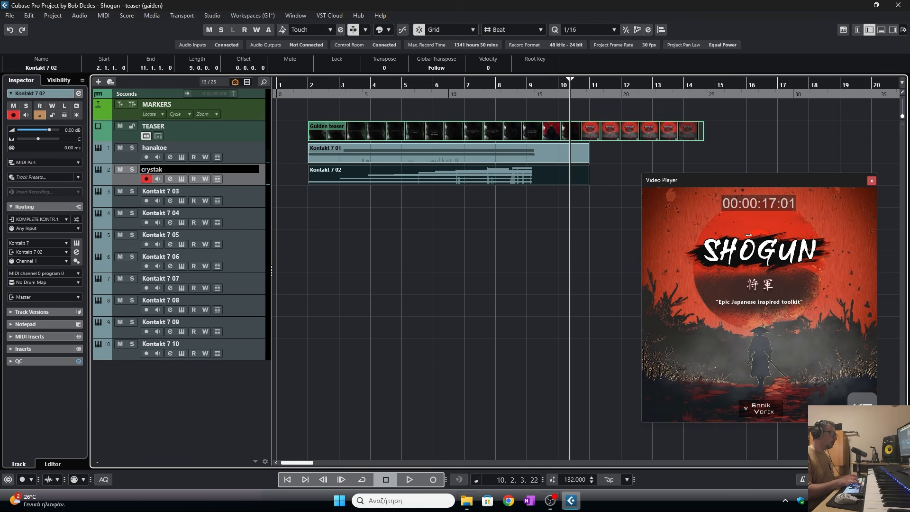
{"action": "type", "text": "rystal bells"}
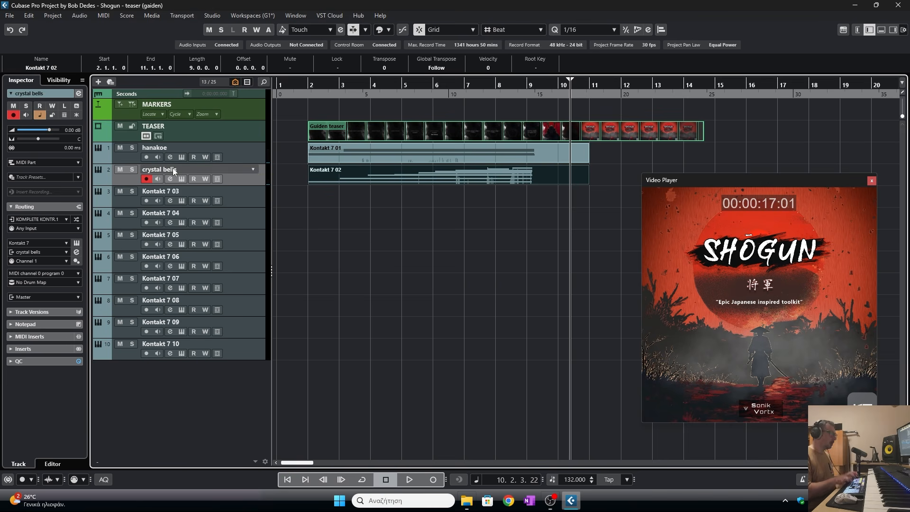
{"action": "key", "text": "Return"}
- Load ASYNC - Den-den daiko A - sync2 from the SHOGUN Percussion folder into Kontakt on the third instrument track
{"action": "left_click", "coordinate": [184, 188]}
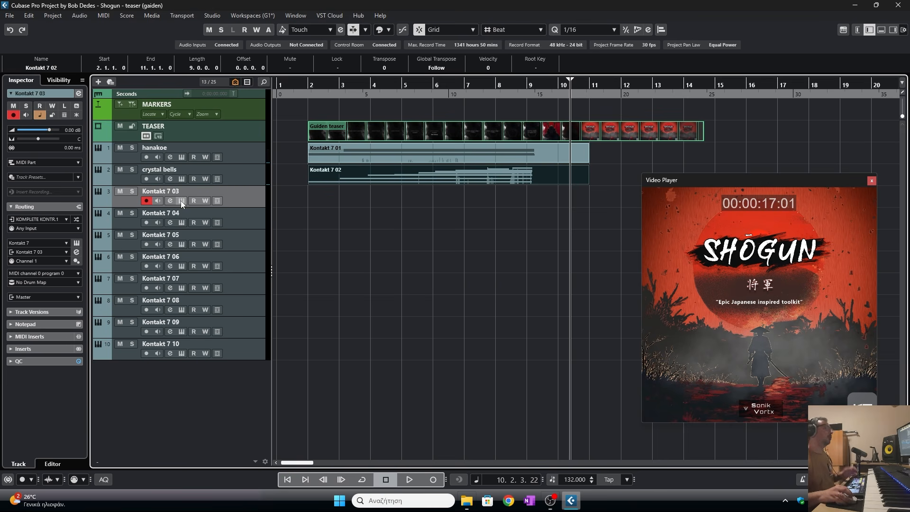
{"action": "left_click", "coordinate": [181, 201]}
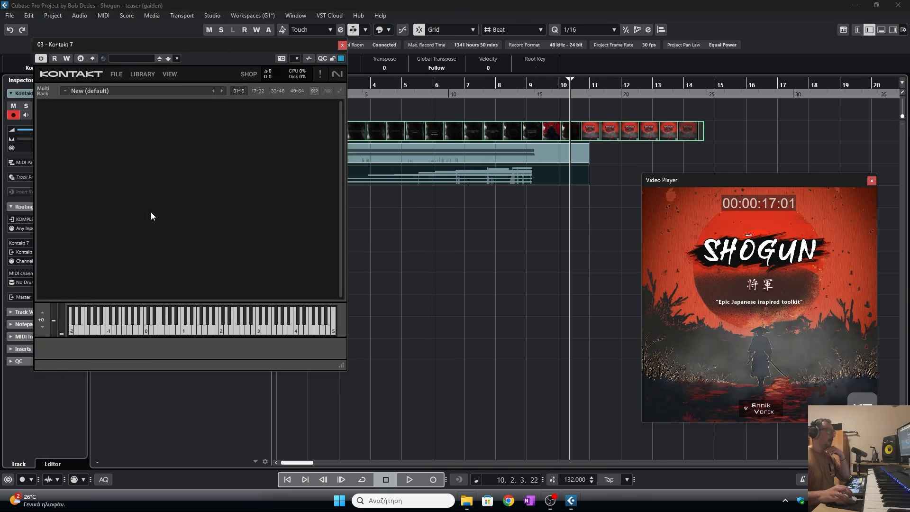
{"action": "right_click", "coordinate": [151, 212]}
{"action": "left_click", "coordinate": [70, 236]}
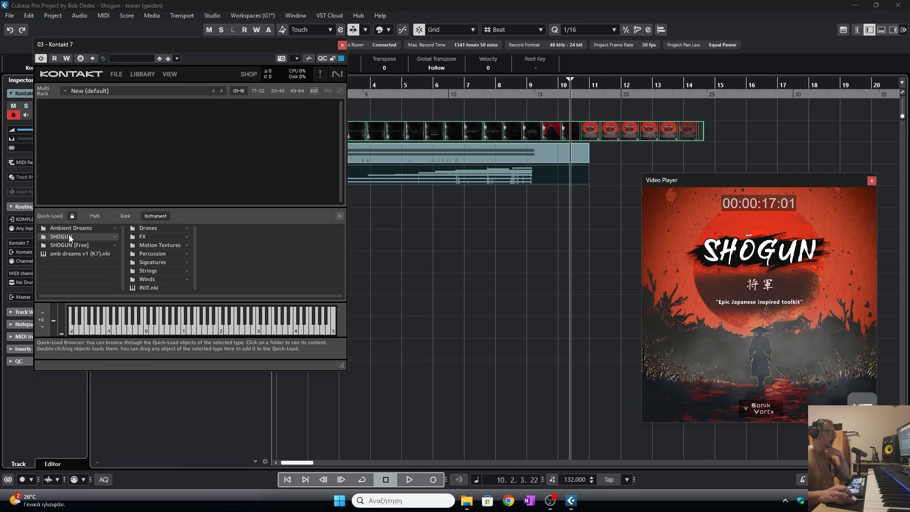
{"action": "left_click", "coordinate": [152, 253]}
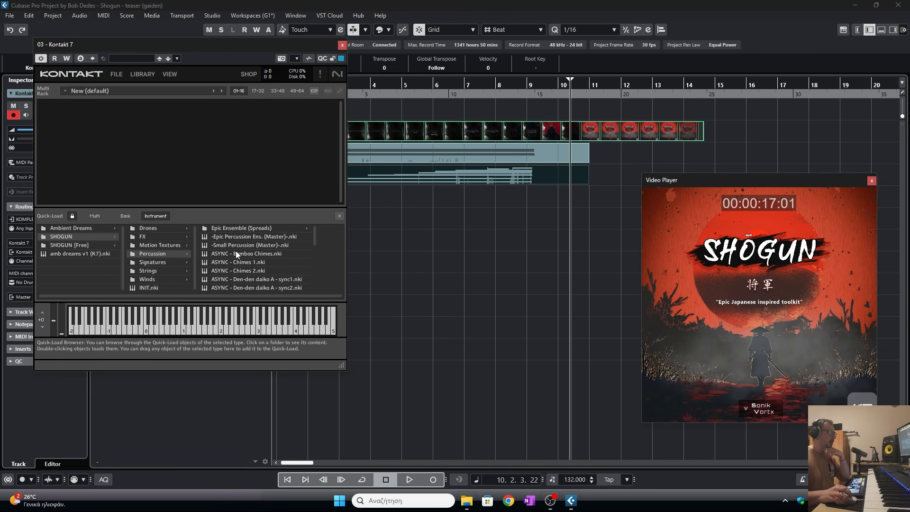
{"action": "scroll", "coordinate": [248, 270], "scroll_direction": "down", "scroll_amount": 1}
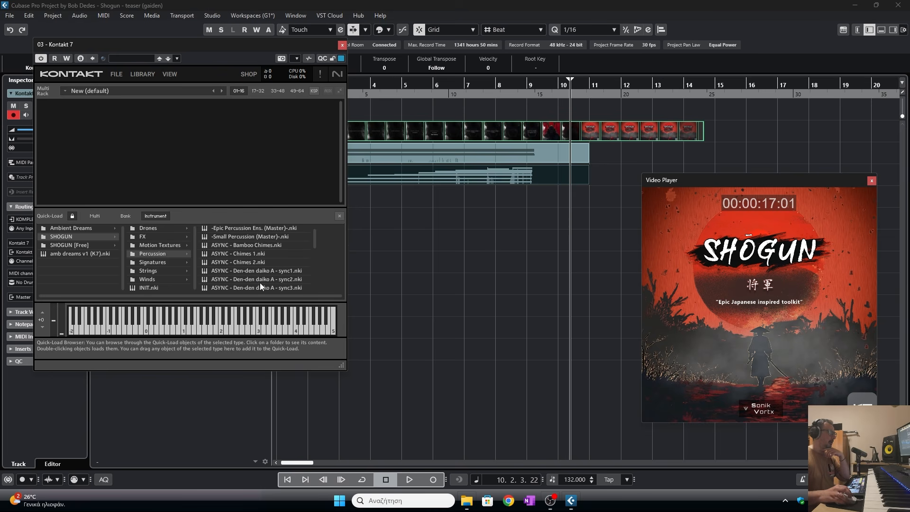
{"action": "left_click_drag", "start_coordinate": [258, 279], "coordinate": [341, 223]}
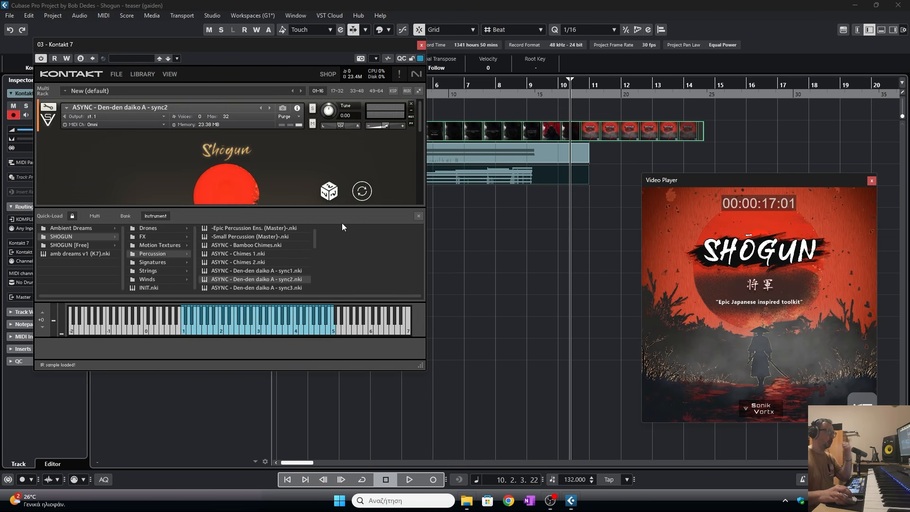
{"action": "left_click", "coordinate": [420, 214]}
{"action": "left_click_drag", "start_coordinate": [424, 354], "coordinate": [432, 451]}
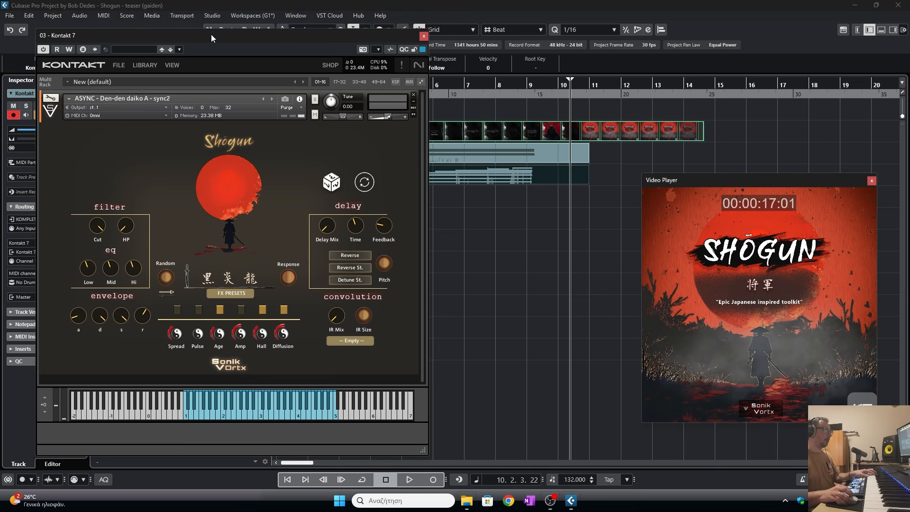
{"action": "left_click_drag", "start_coordinate": [211, 34], "coordinate": [223, 21]}
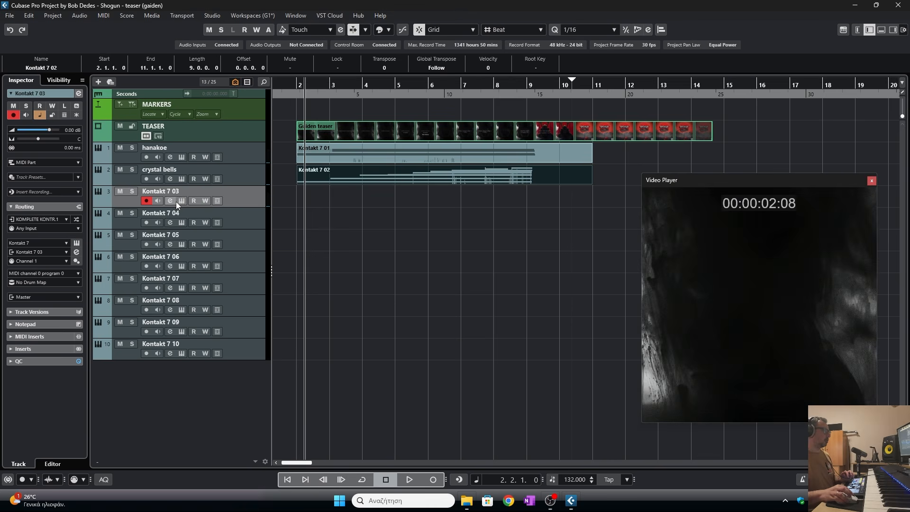
{"action": "left_click", "coordinate": [181, 201]}
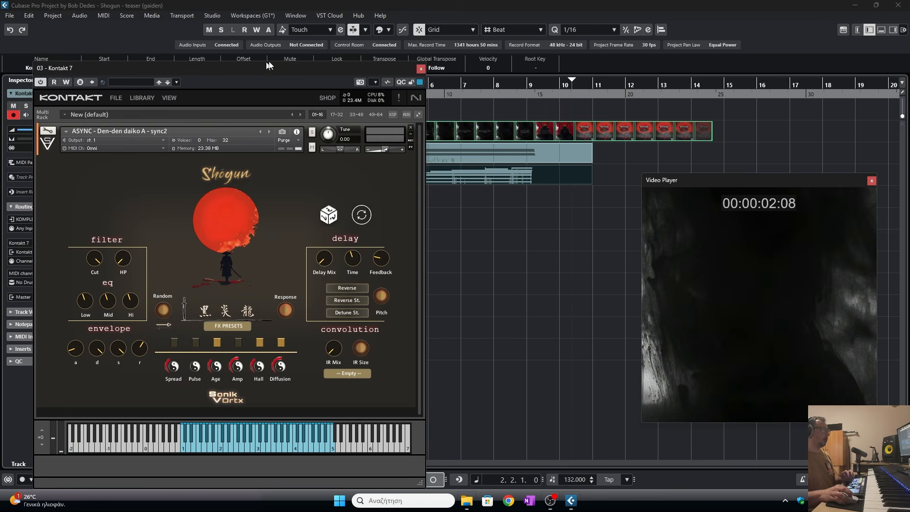
{"action": "left_click_drag", "start_coordinate": [268, 70], "coordinate": [309, 57]}
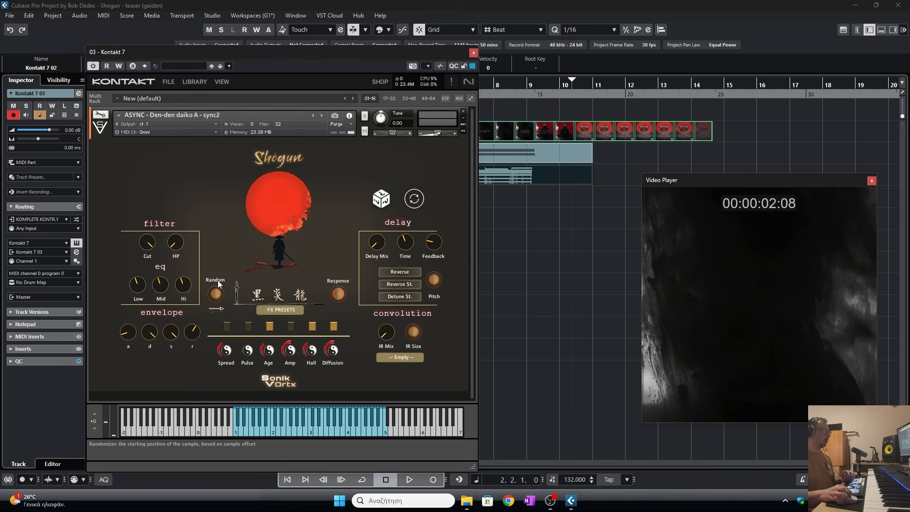
{"action": "left_click_drag", "start_coordinate": [332, 54], "coordinate": [0, 63]}
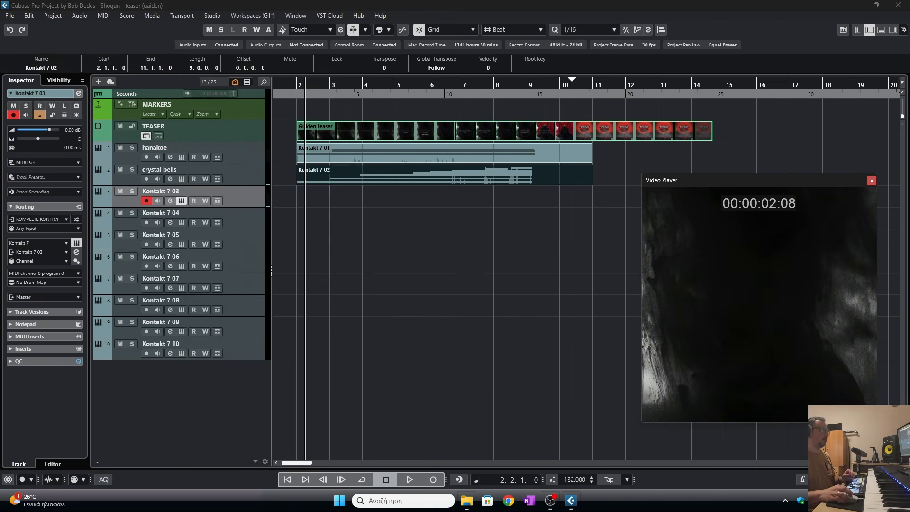
- Record a short take on the third track from the project start, then delete the recorded part
{"action": "left_click", "coordinate": [299, 93]}
{"action": "left_click", "coordinate": [433, 479]}
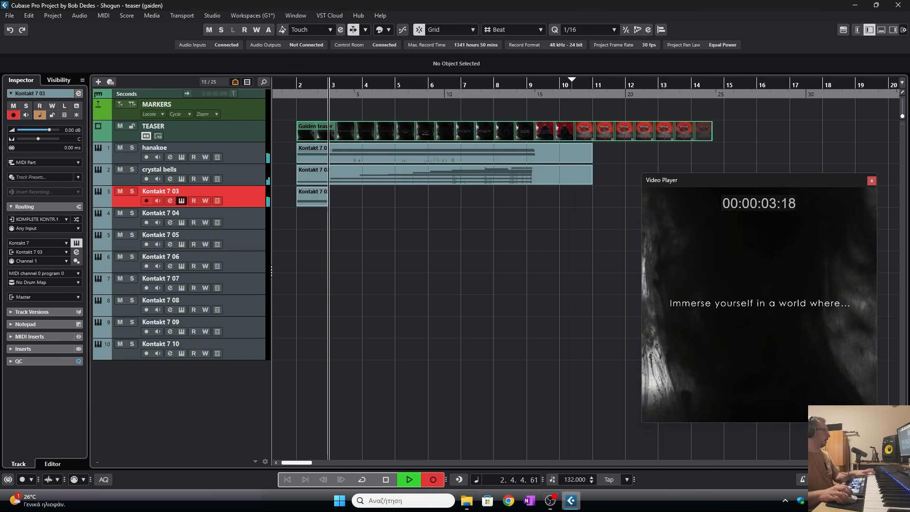
{"action": "left_click", "coordinate": [385, 480]}
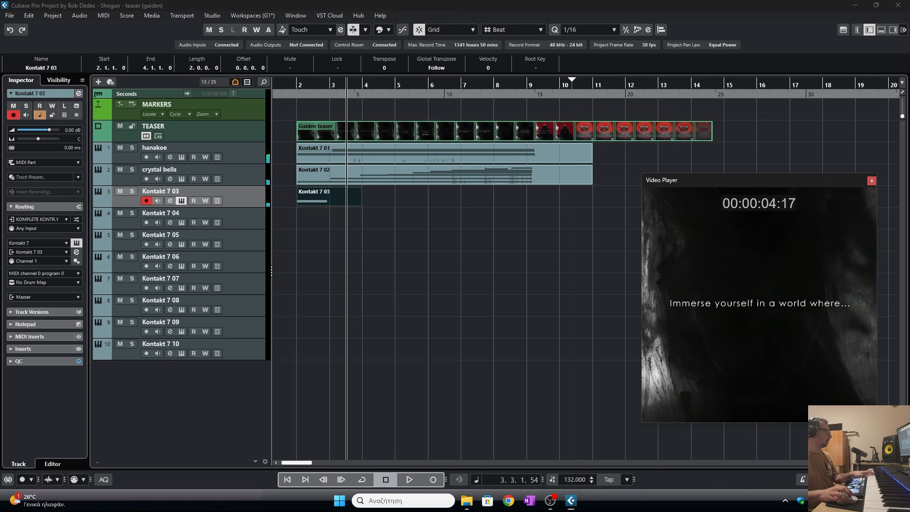
{"action": "left_click", "coordinate": [353, 198]}
{"action": "key", "text": "Delete"}
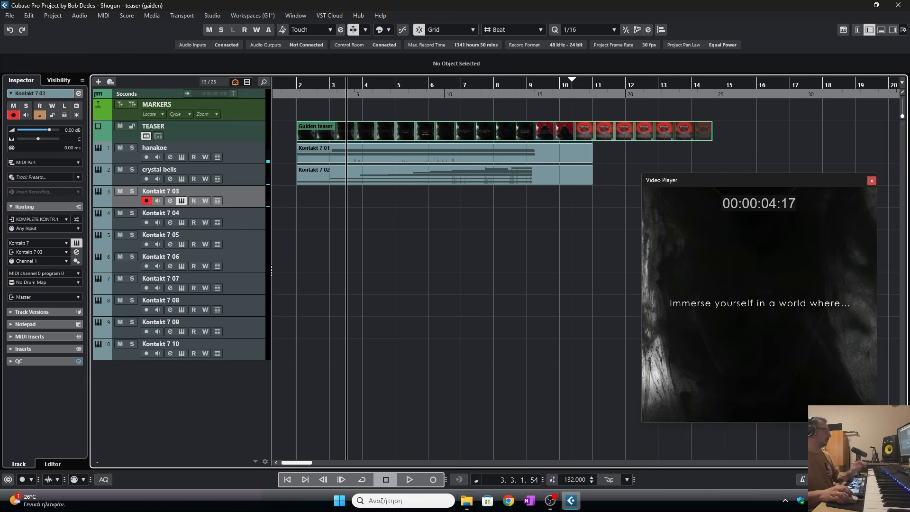
- Shape the Den-den daiko envelope on the third track, setting attack to about 2.2k ms and release to about 200 ms
{"action": "left_click_drag", "start_coordinate": [0, 67], "coordinate": [432, 97]}
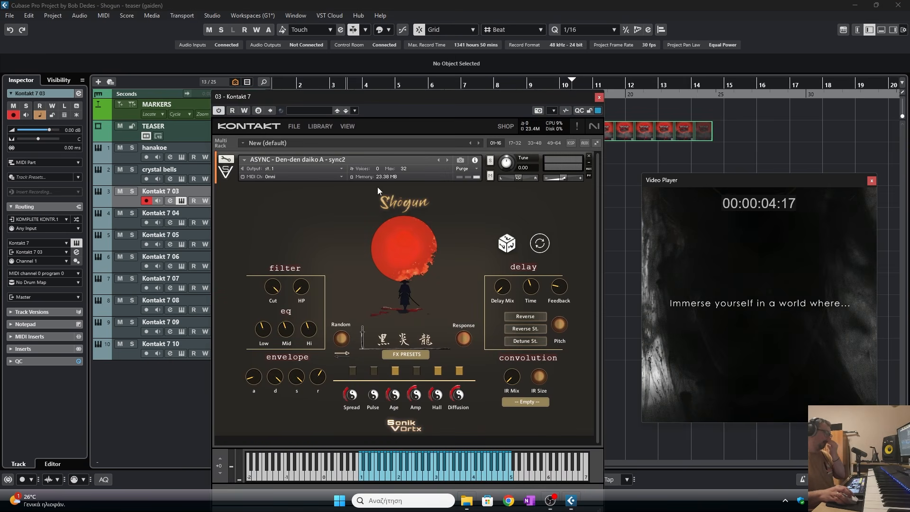
{"action": "left_click_drag", "start_coordinate": [254, 377], "coordinate": [268, 326]}
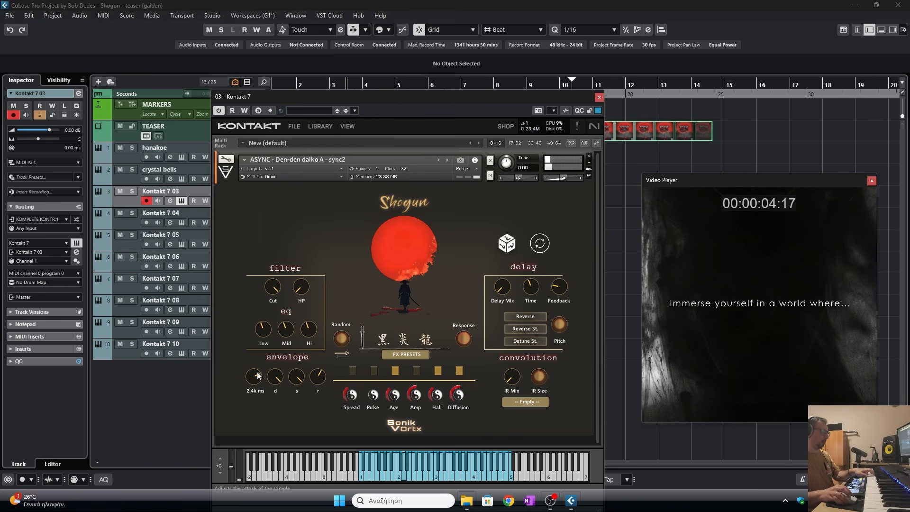
{"action": "left_click_drag", "start_coordinate": [320, 374], "coordinate": [318, 392]}
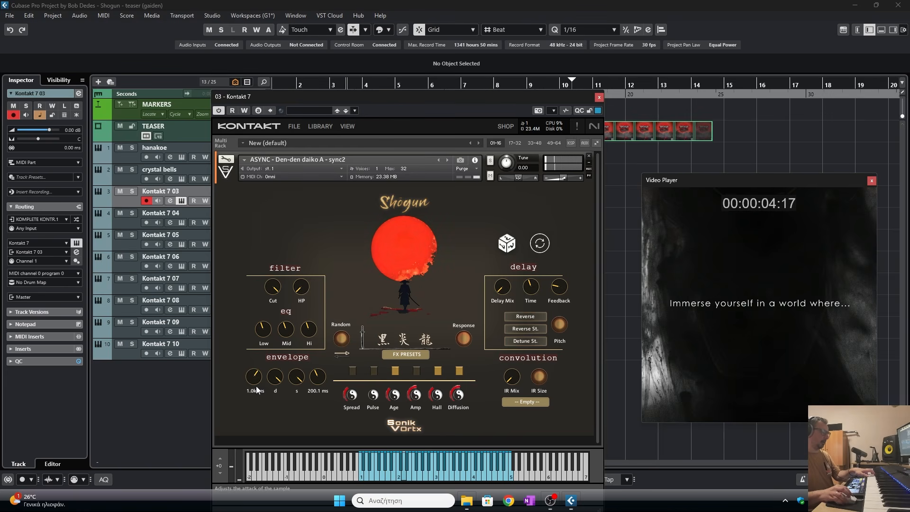
{"action": "left_click_drag", "start_coordinate": [257, 387], "coordinate": [255, 384]}
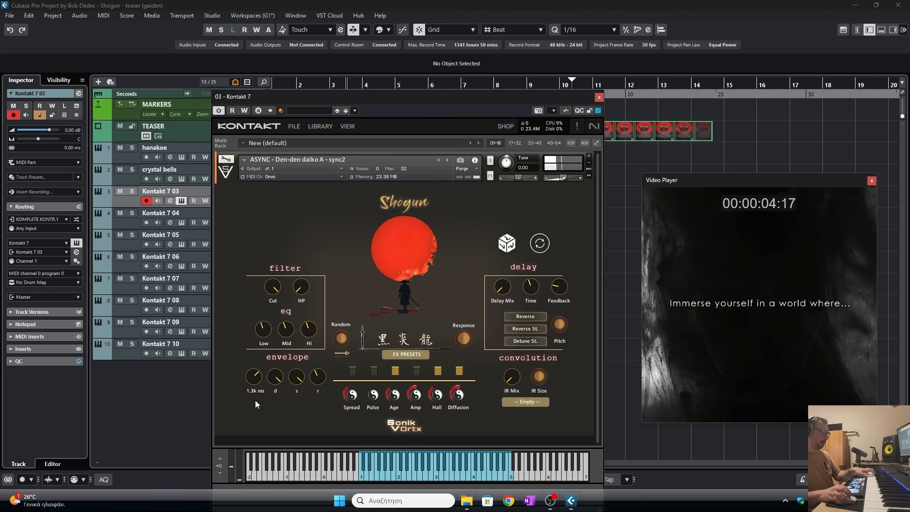
- Close Kontakt and record a new take on the third track from the project start, then stop recording
{"action": "left_click", "coordinate": [599, 97]}
{"action": "left_click", "coordinate": [302, 94]}
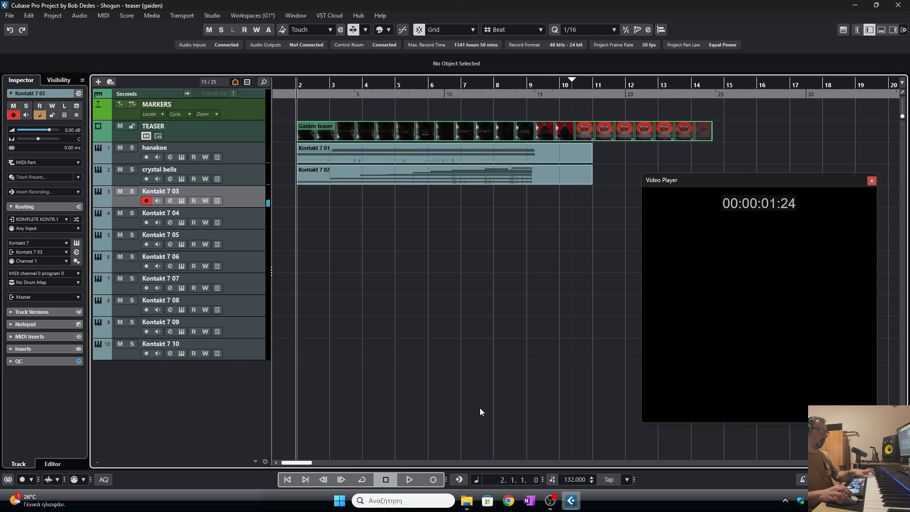
{"action": "left_click", "coordinate": [433, 479]}
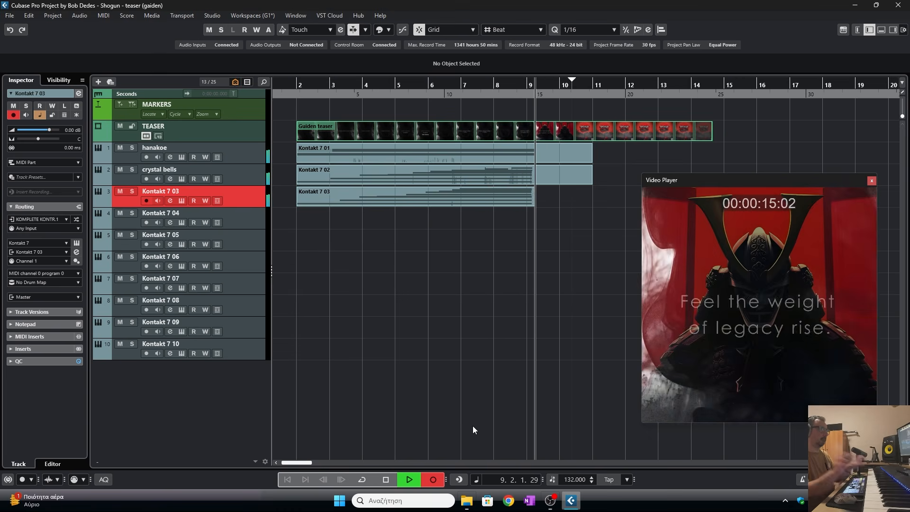
{"action": "key", "text": "space"}
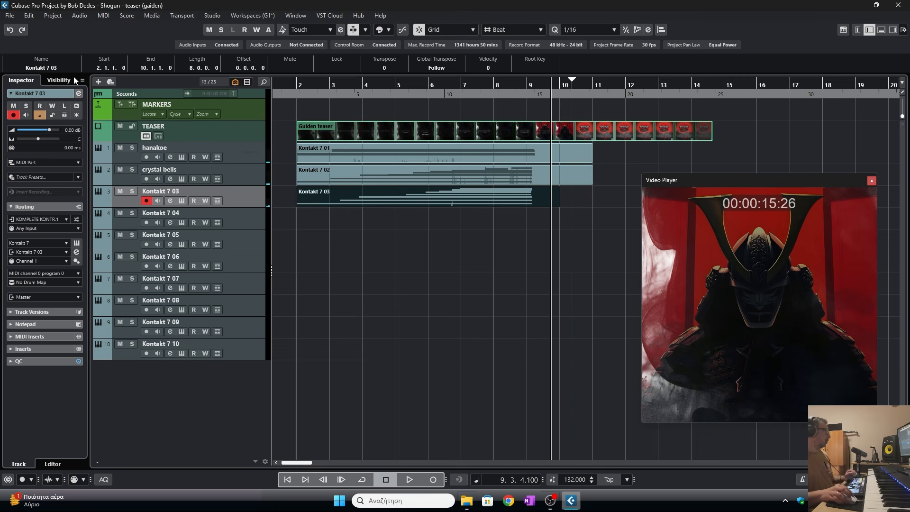
- Replace the third track's instrument with ASYNC - Den-den daiko A - sync3 from the SHOGUN Percussion folder
{"action": "left_click", "coordinate": [395, 274]}
{"action": "left_click", "coordinate": [181, 201]}
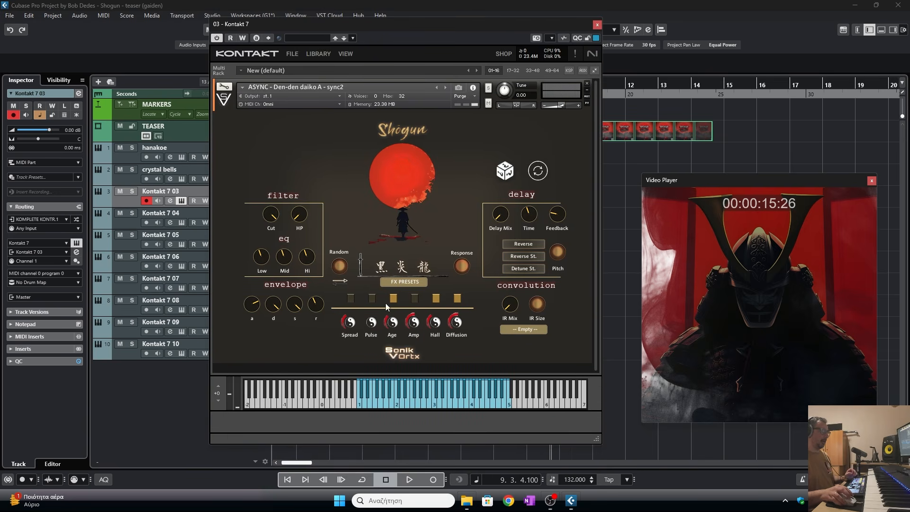
{"action": "right_click", "coordinate": [335, 340]}
{"action": "left_click", "coordinate": [248, 311]}
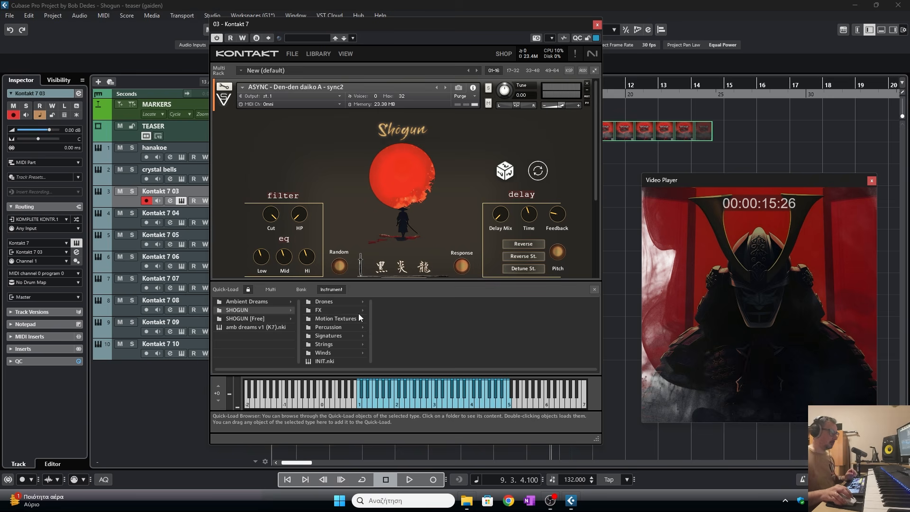
{"action": "left_click", "coordinate": [334, 327]}
{"action": "scroll", "coordinate": [463, 327], "scroll_direction": "down", "scroll_amount": 2}
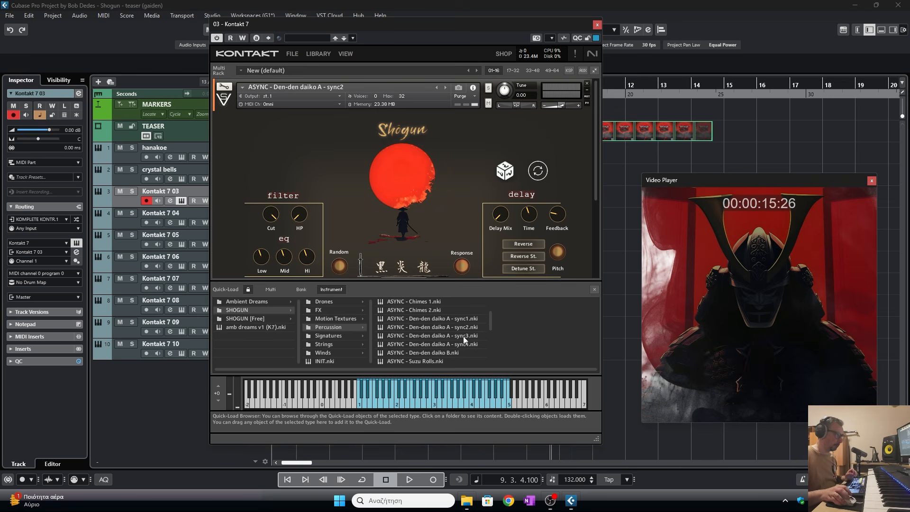
{"action": "left_click_drag", "start_coordinate": [462, 337], "coordinate": [457, 311]}
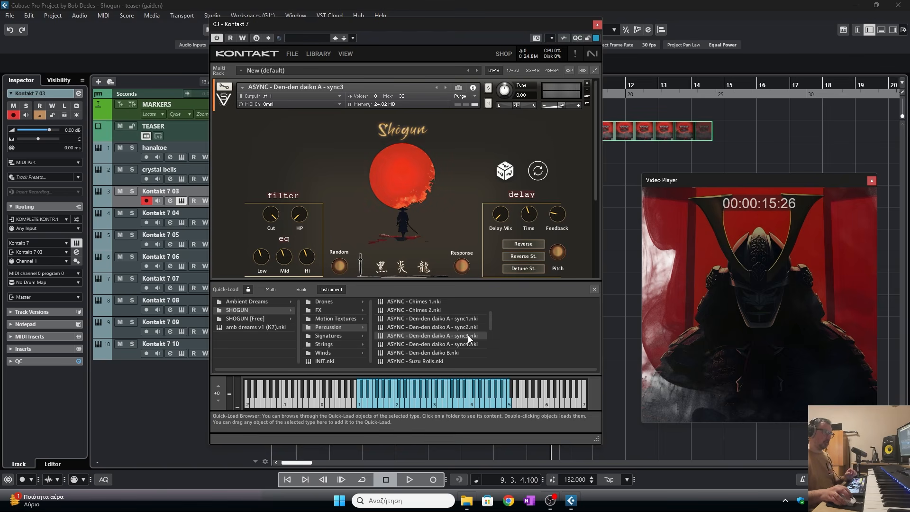
- Close Kontakt and play the project from the start to audition the new percussion sound
{"action": "left_click_drag", "start_coordinate": [535, 30], "coordinate": [468, 32]}
{"action": "left_click", "coordinate": [529, 26]}
{"action": "left_click", "coordinate": [289, 85]}
{"action": "key", "text": "space"}
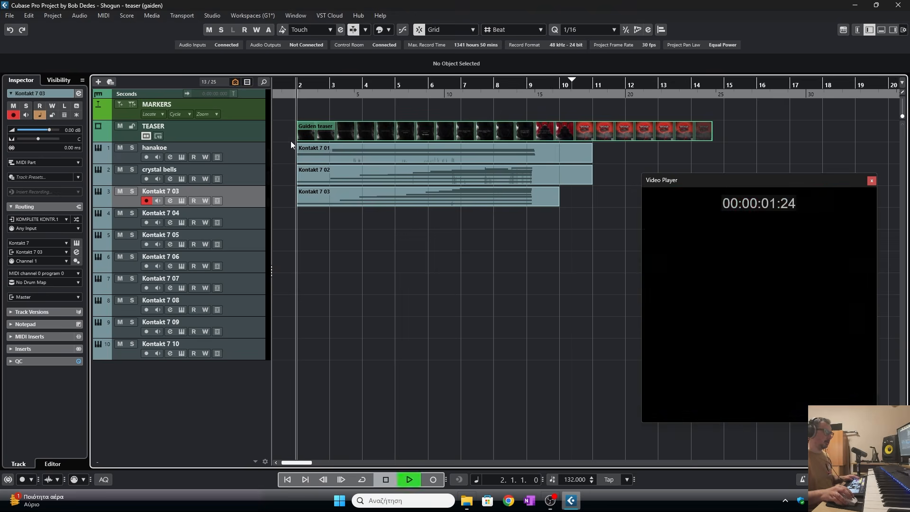
- During playback, adjust the sync3 patch: attack about 1.5k ms, release about 212 ms, and Diffusion -4.5
{"action": "left_click", "coordinate": [181, 201]}
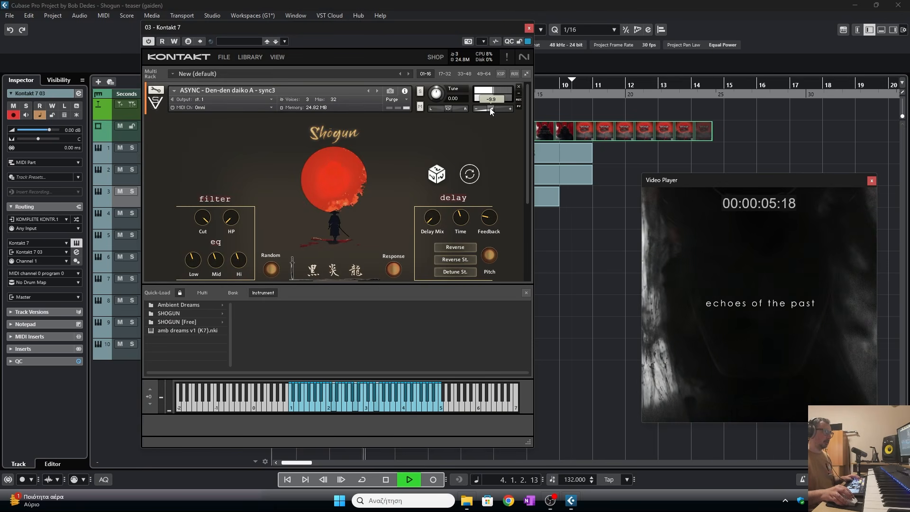
{"action": "left_click", "coordinate": [526, 292]}
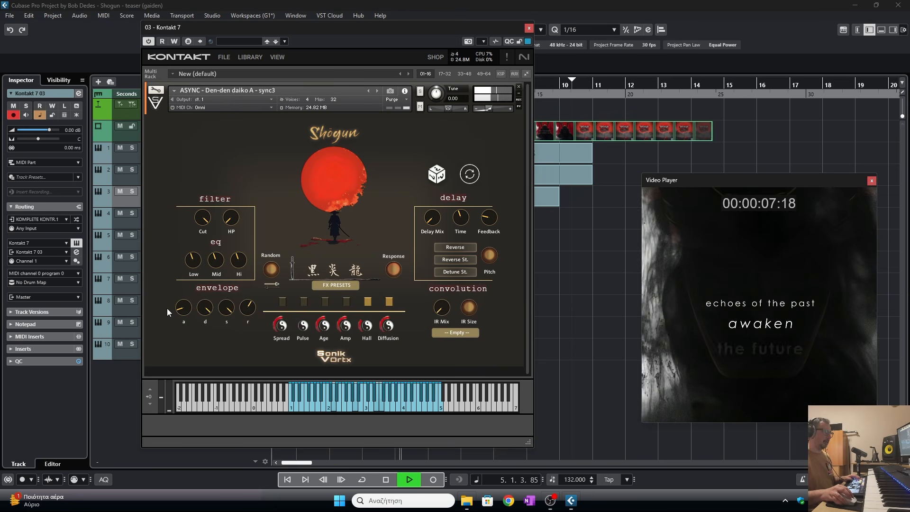
{"action": "left_click_drag", "start_coordinate": [185, 308], "coordinate": [189, 282]}
{"action": "left_click_drag", "start_coordinate": [245, 311], "coordinate": [245, 325]}
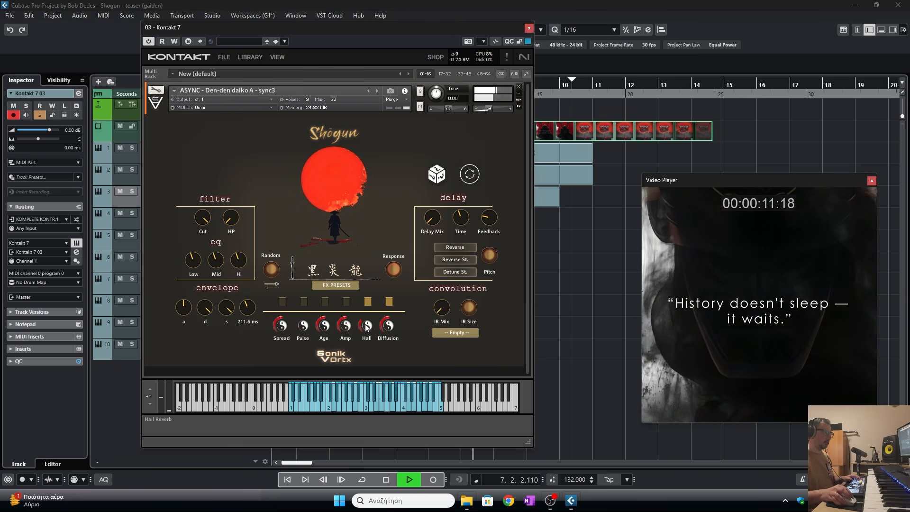
{"action": "left_click_drag", "start_coordinate": [387, 331], "coordinate": [388, 321]}
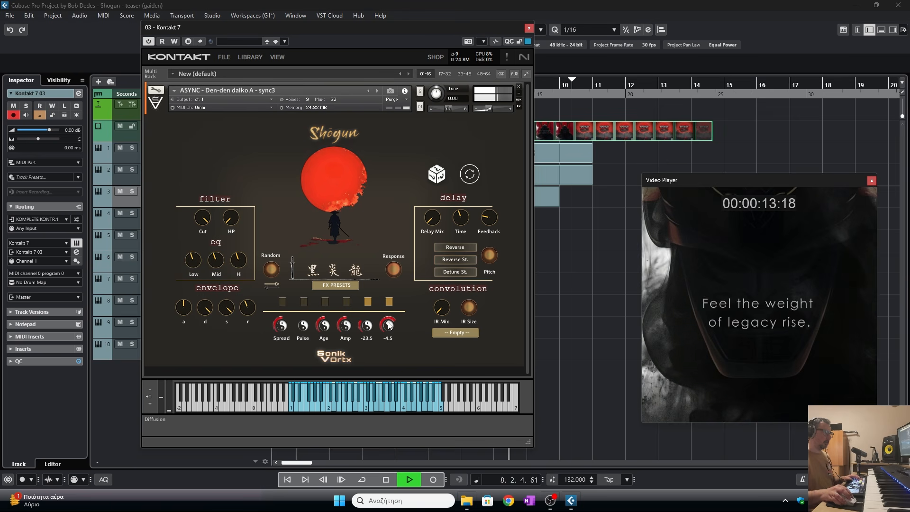
{"action": "left_click_drag", "start_coordinate": [185, 315], "coordinate": [186, 335]}
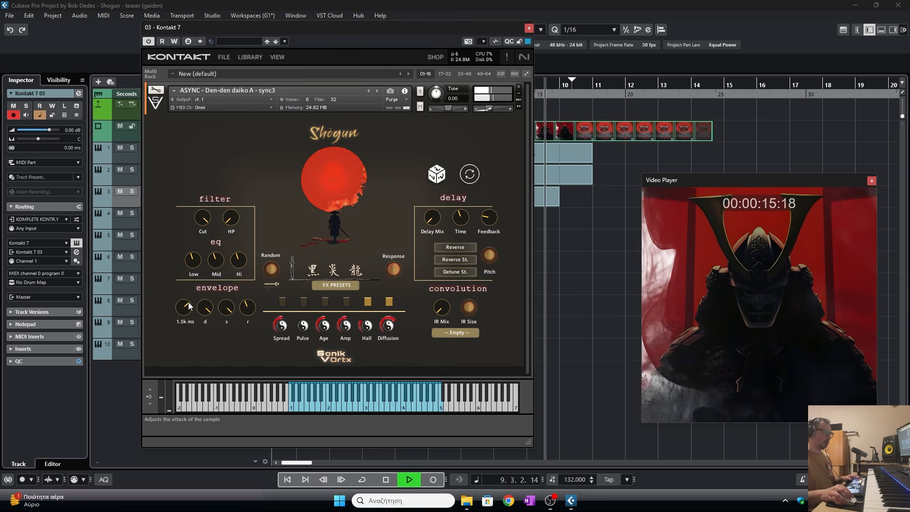
{"action": "key", "text": "Escape"}
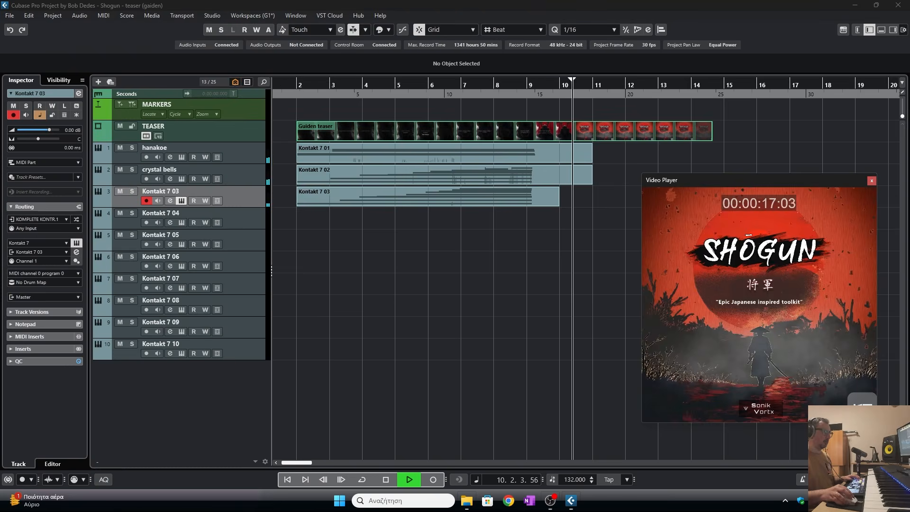
- Replay the project from the start to audition the percussion, then stop playback
{"action": "left_click", "coordinate": [288, 86]}
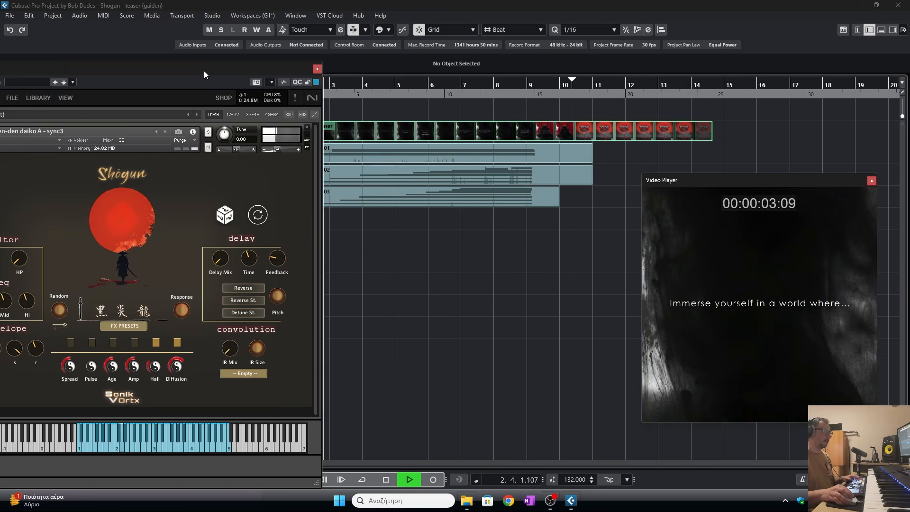
{"action": "key", "text": "Escape"}
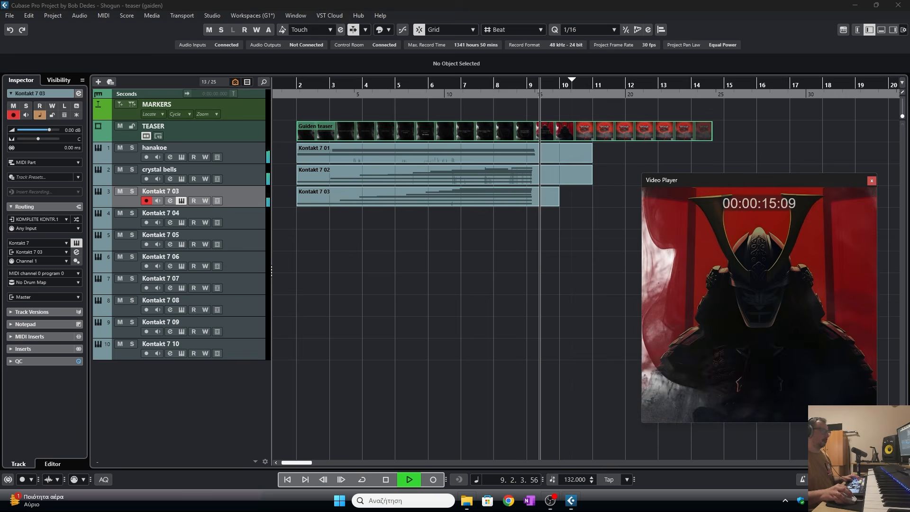
{"action": "key", "text": "space"}
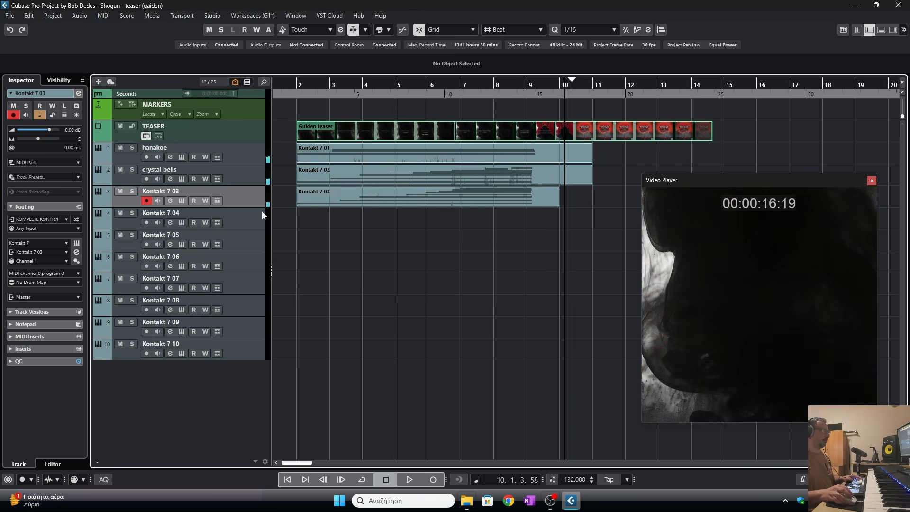
- Rename the third instrument track den den daikos
{"action": "double_click", "coordinate": [200, 192]}
{"action": "type", "text": "deb"}
{"action": "key", "text": "BackSpace"}
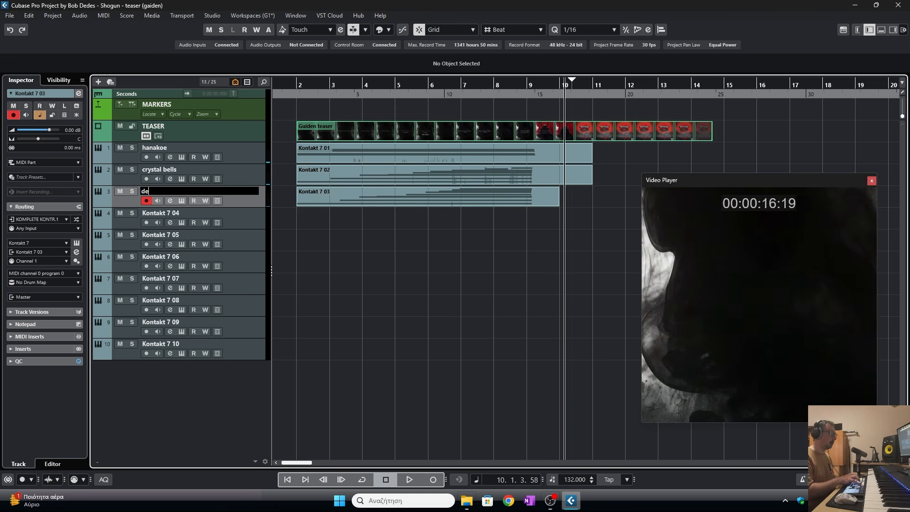
{"action": "type", "text": "n den dai"}
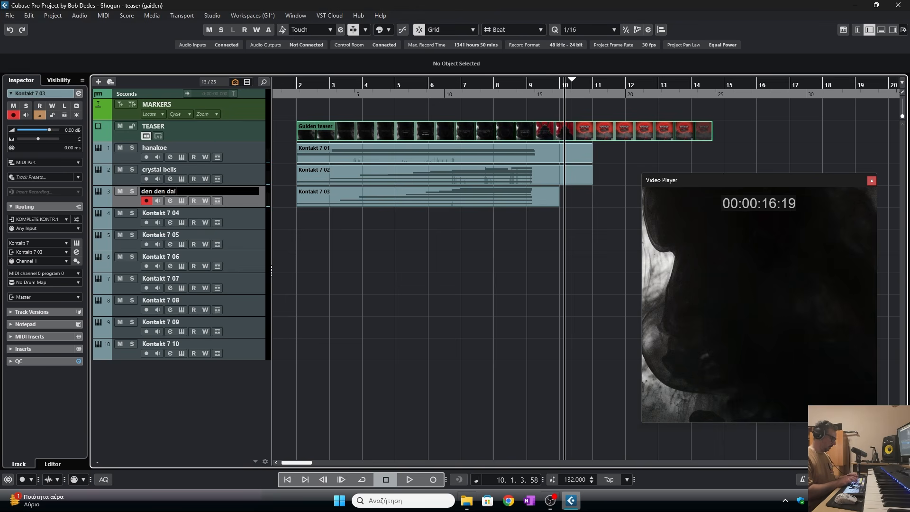
{"action": "type", "text": "kos"}
{"action": "left_click", "coordinate": [164, 220]}
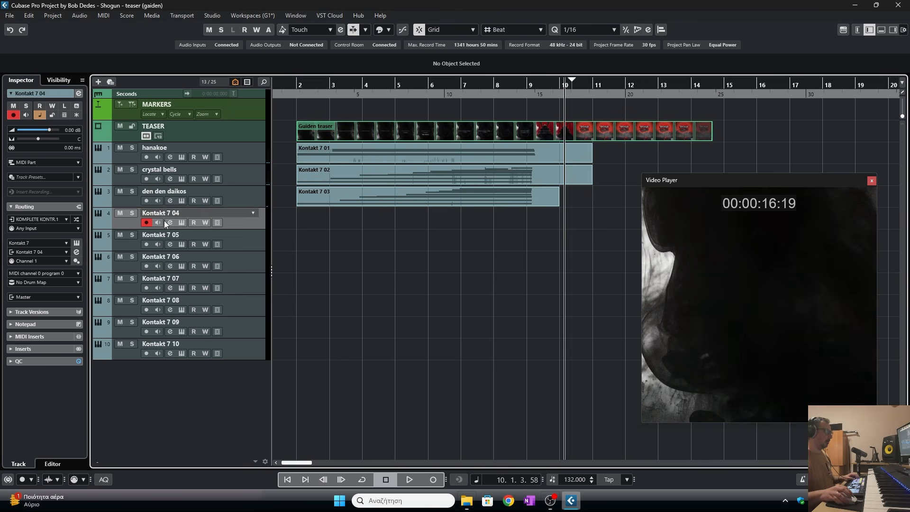
- Load Oni A from the SHOGUN Drones folder into Kontakt on the fourth instrument track
{"action": "left_click", "coordinate": [181, 222]}
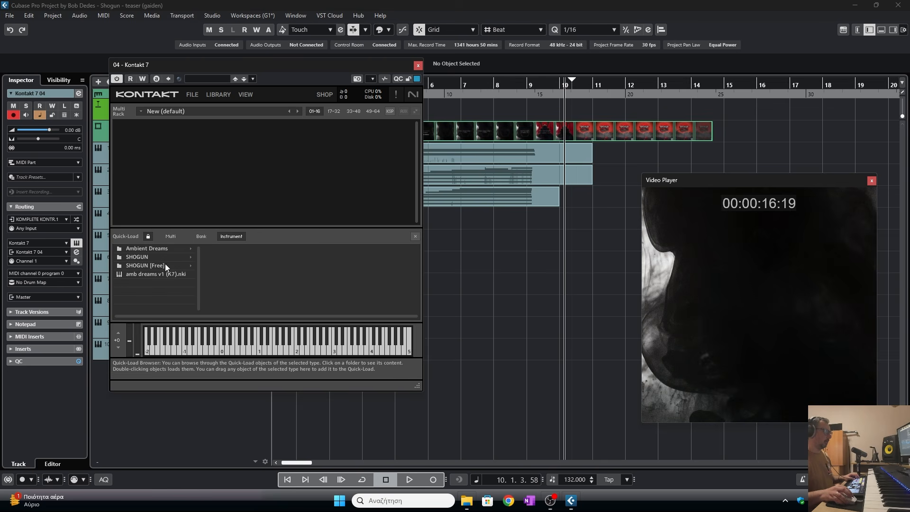
{"action": "left_click", "coordinate": [161, 257]}
{"action": "left_click", "coordinate": [228, 248]}
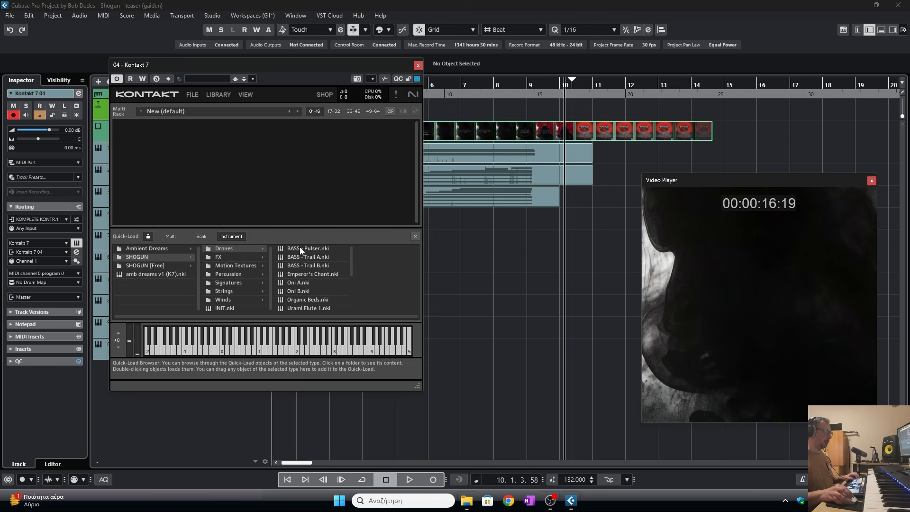
{"action": "left_click_drag", "start_coordinate": [298, 282], "coordinate": [289, 231]}
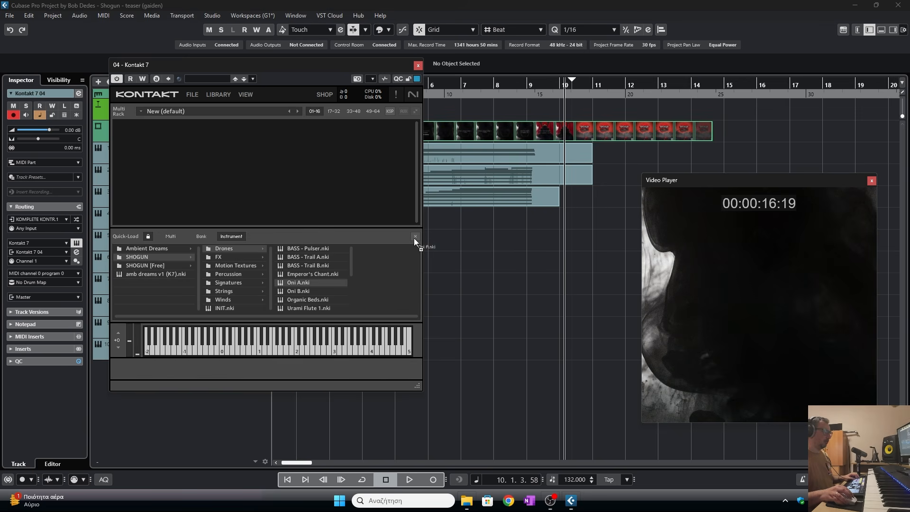
{"action": "left_click_drag", "start_coordinate": [414, 238], "coordinate": [416, 235]}
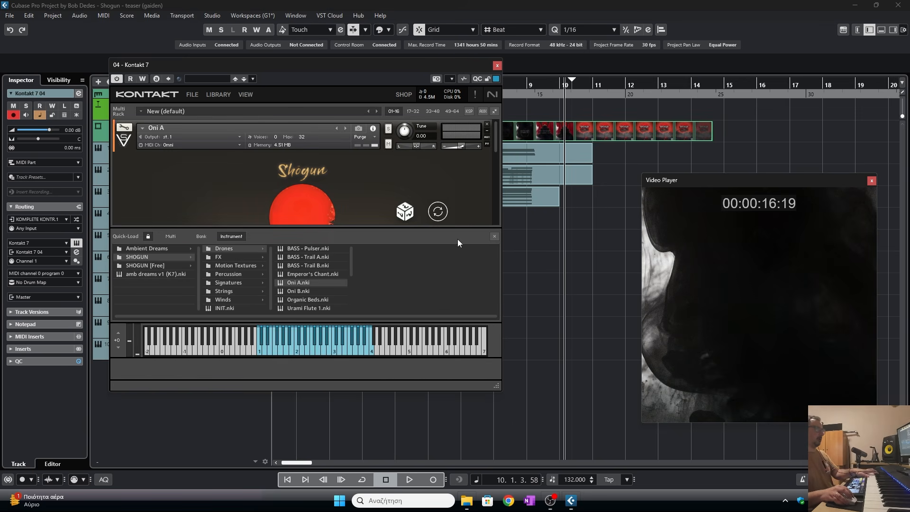
{"action": "left_click", "coordinate": [494, 236]}
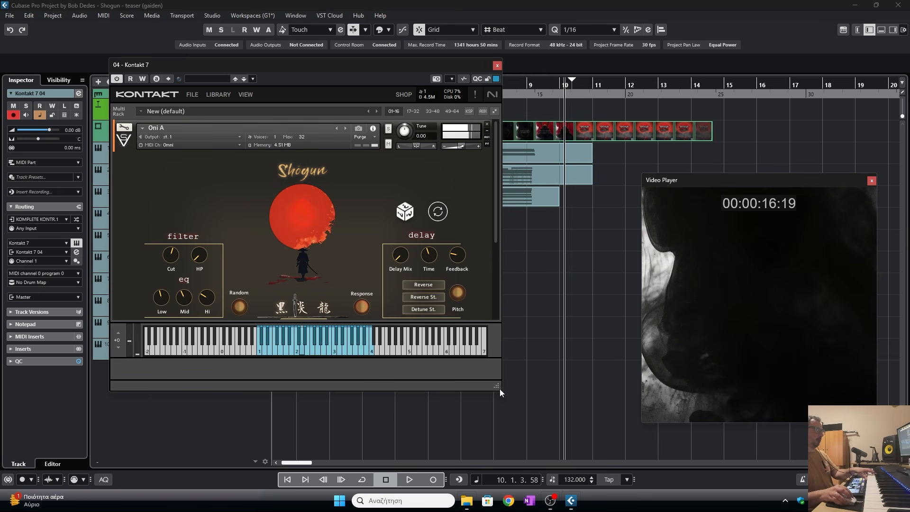
- Shape Oni A: filter cutoff about 506 Hz, attack about 603 ms, and mid EQ 4.0 dB
{"action": "left_click_drag", "start_coordinate": [500, 389], "coordinate": [499, 444]}
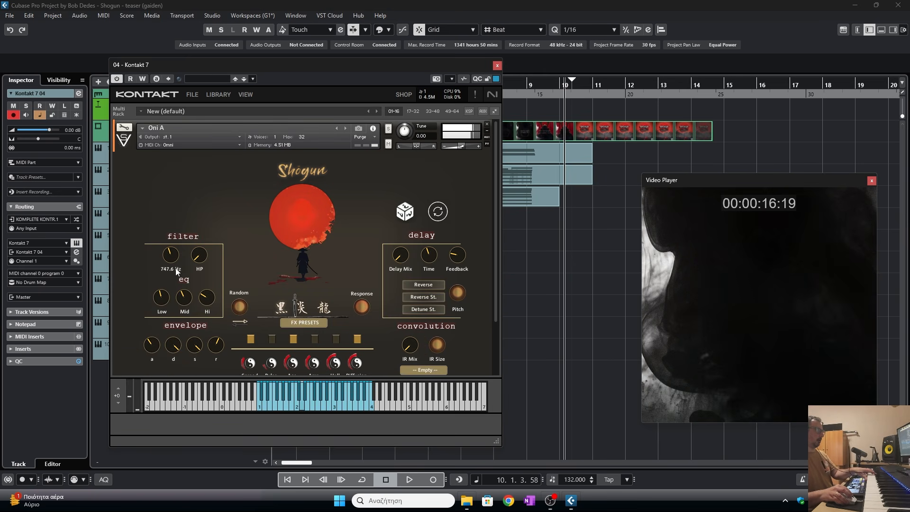
{"action": "left_click_drag", "start_coordinate": [175, 271], "coordinate": [176, 270]}
{"action": "left_click_drag", "start_coordinate": [154, 331], "coordinate": [157, 327]}
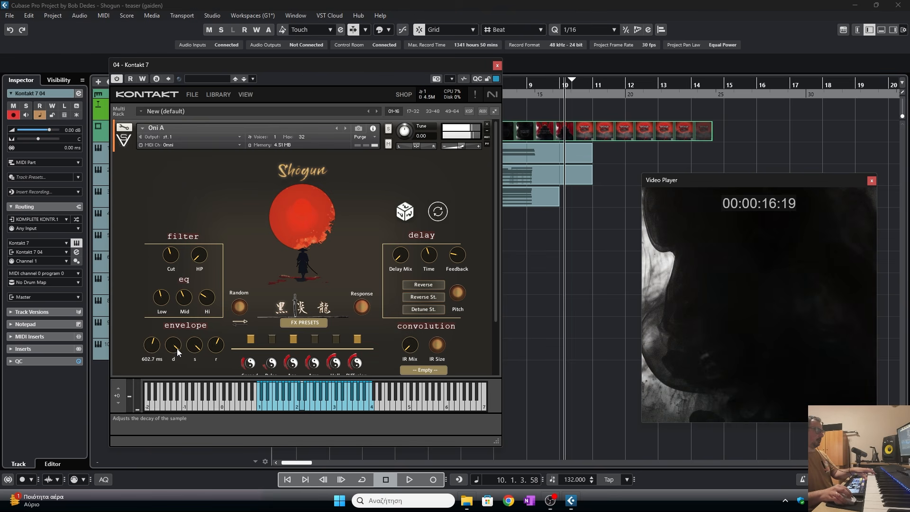
{"action": "left_click_drag", "start_coordinate": [190, 301], "coordinate": [175, 263]}
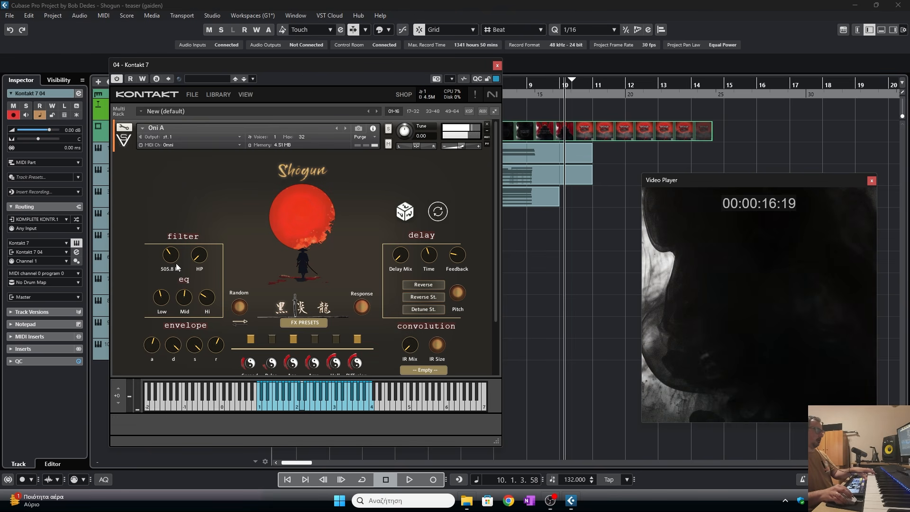
{"action": "left_click_drag", "start_coordinate": [184, 296], "coordinate": [186, 293]}
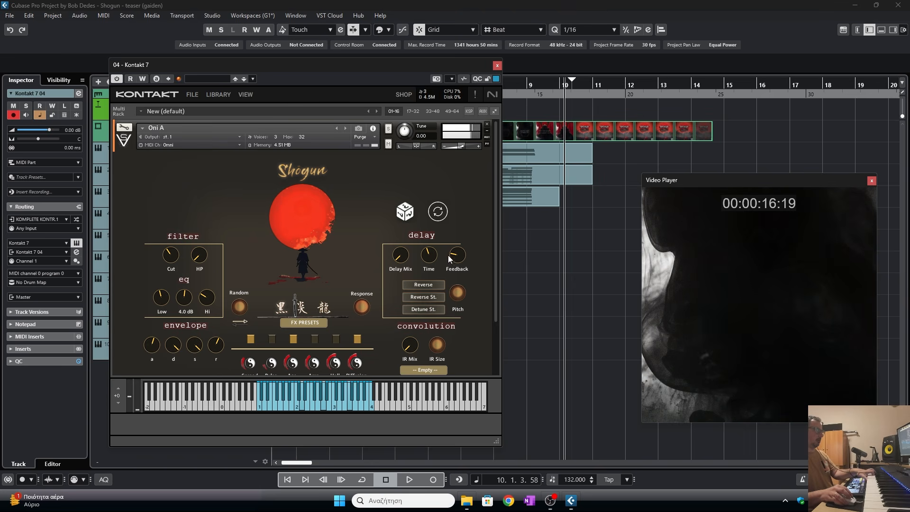
- Raise Oni A's Age to about 86% and adjust Spread, then close Kontakt
{"action": "scroll", "coordinate": [496, 275], "scroll_direction": "down", "scroll_amount": 2}
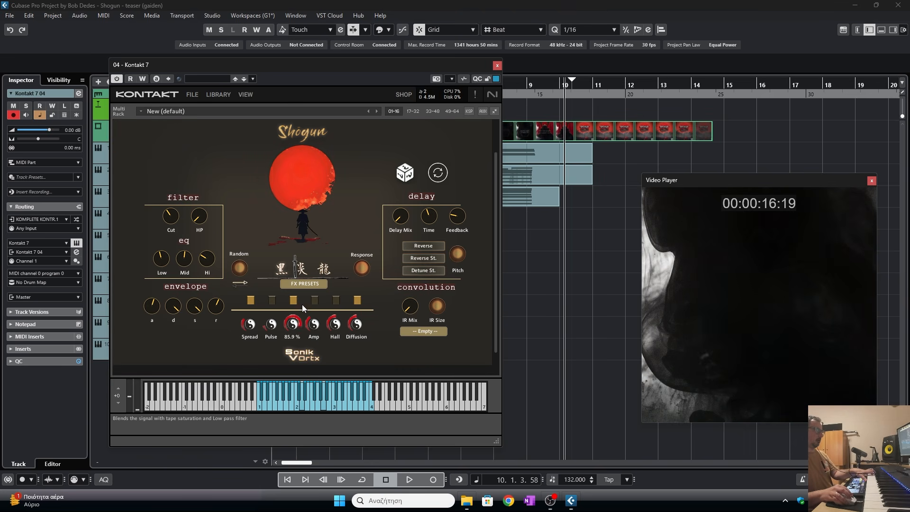
{"action": "left_click_drag", "start_coordinate": [303, 305], "coordinate": [300, 338]}
{"action": "left_click_drag", "start_coordinate": [250, 325], "coordinate": [252, 337]}
{"action": "left_click", "coordinate": [497, 65]}
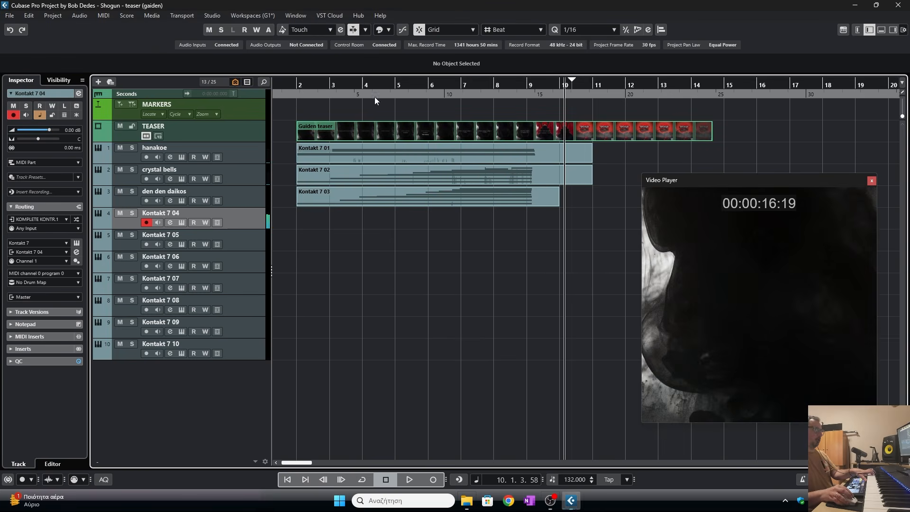
- Return to the project start, reopen the fourth track's Kontakt, adjust Oni A's release envelope, and close it
{"action": "left_click", "coordinate": [299, 94]}
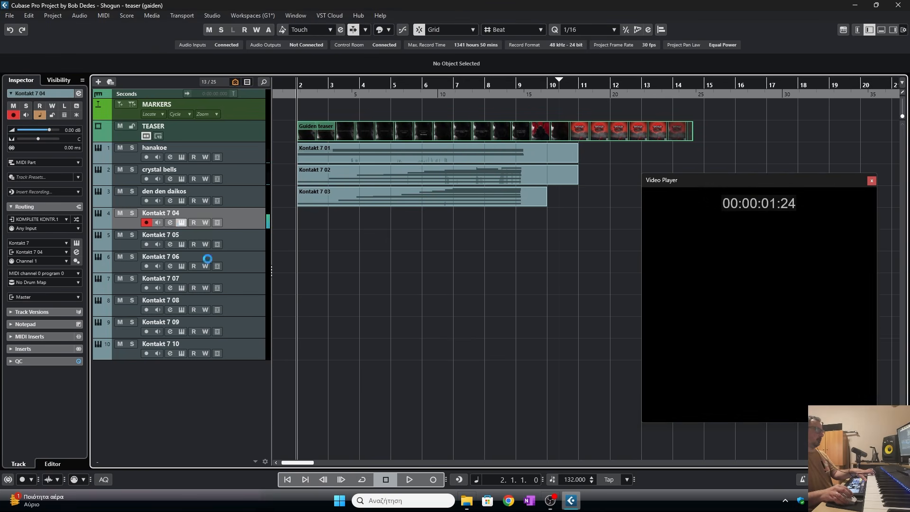
{"action": "left_click", "coordinate": [182, 222]}
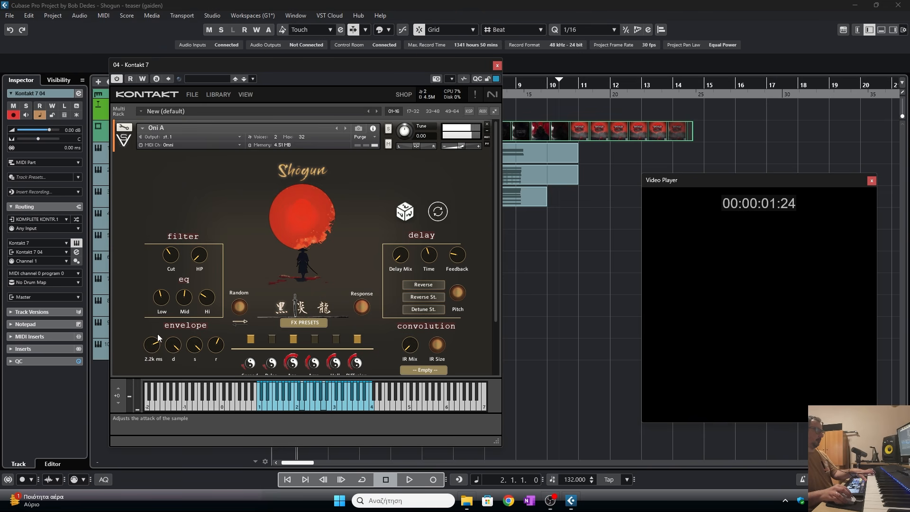
{"action": "left_click_drag", "start_coordinate": [216, 345], "coordinate": [219, 352]}
{"action": "left_click", "coordinate": [497, 66]}
- Record an Oni A part on the fourth instrument track, then play the passage back
{"action": "left_click", "coordinate": [434, 480]}
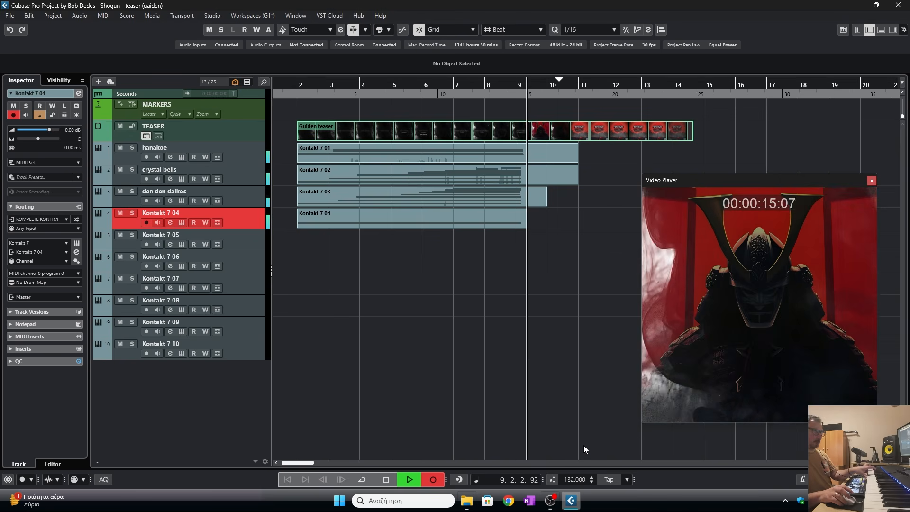
{"action": "key", "text": "space"}
{"action": "left_click_drag", "start_coordinate": [504, 91], "coordinate": [499, 116]}
{"action": "key", "text": "space"}
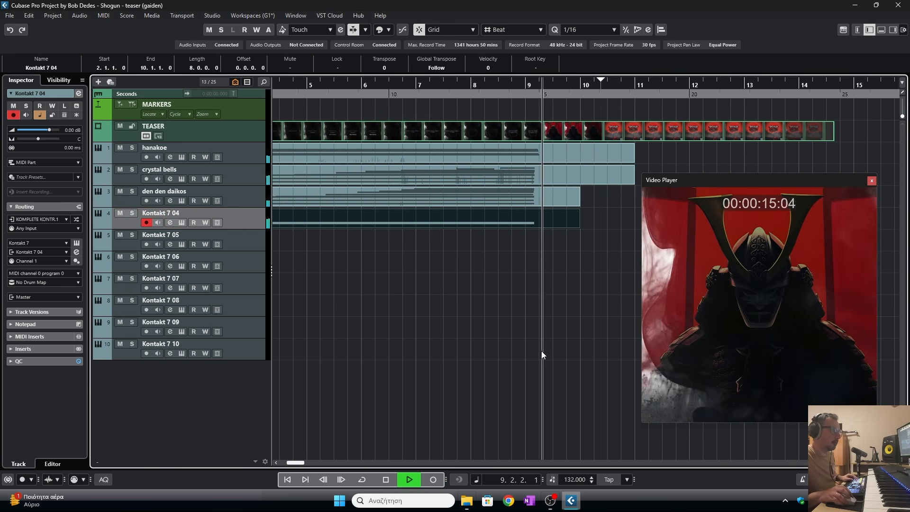
{"action": "key", "text": "space"}
- Extend the ends of the crystal bells part's final notes to about bar 9.2 in the Key Editor
{"action": "double_click", "coordinate": [540, 173]}
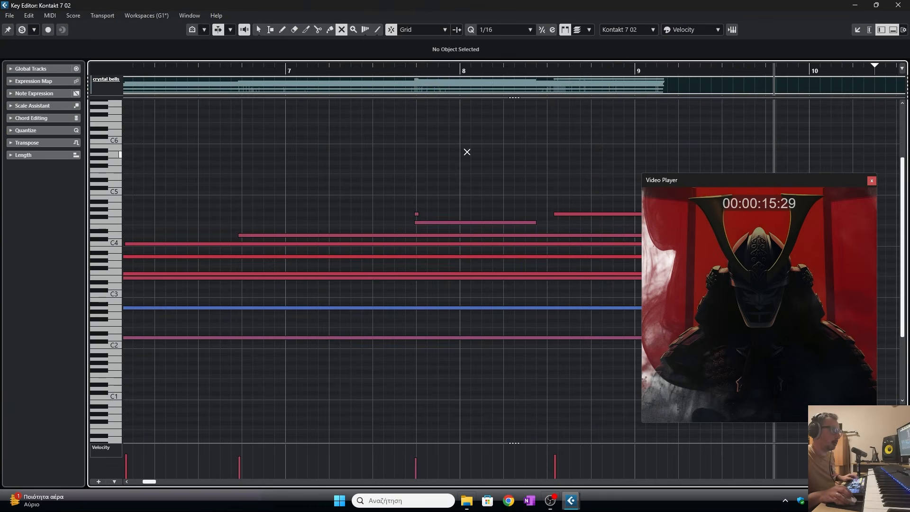
{"action": "left_click_drag", "start_coordinate": [416, 70], "coordinate": [415, 63]}
{"action": "key", "text": "1"}
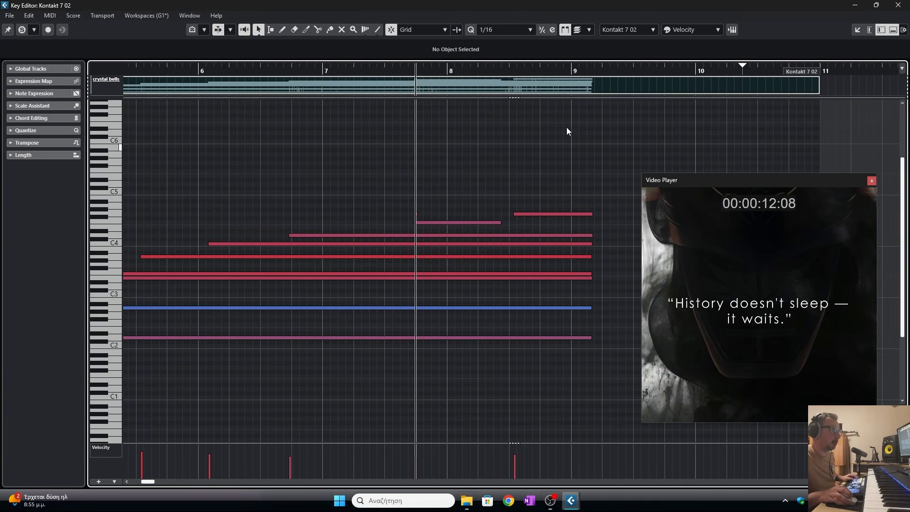
{"action": "left_click_drag", "start_coordinate": [695, 69], "coordinate": [695, 76]}
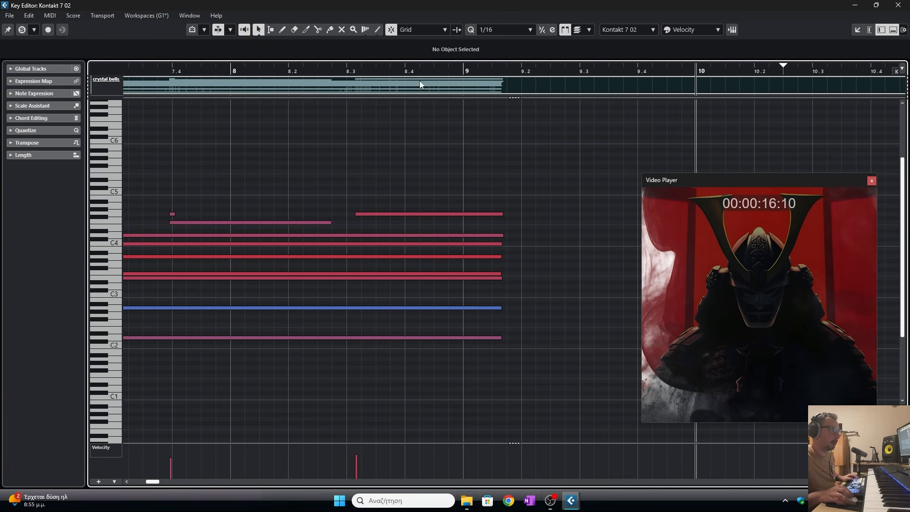
{"action": "left_click_drag", "start_coordinate": [518, 189], "coordinate": [453, 383]}
{"action": "left_click_drag", "start_coordinate": [501, 338], "coordinate": [521, 337]}
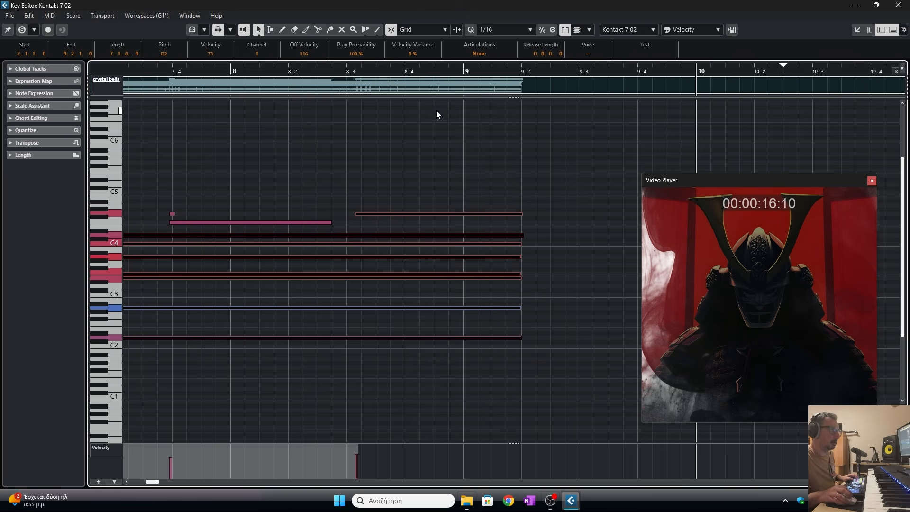
{"action": "left_click", "coordinate": [392, 69]}
{"action": "key", "text": "space"}
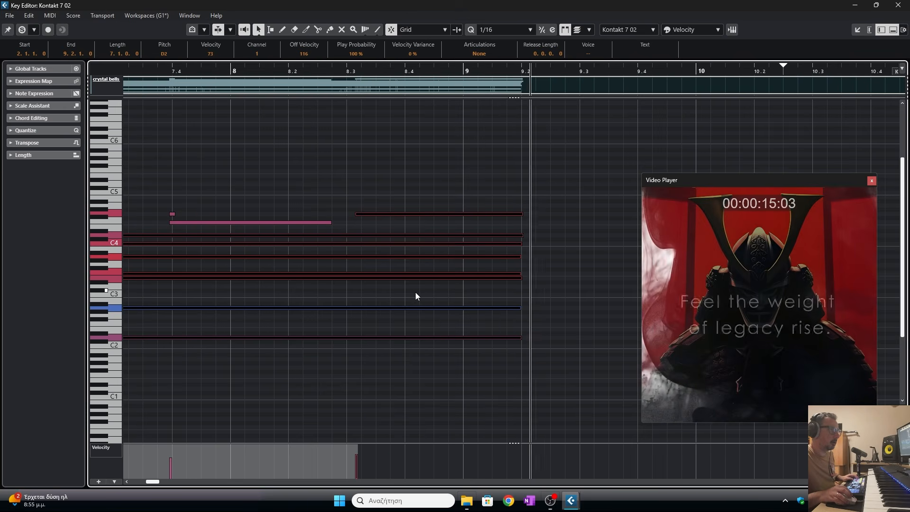
{"action": "key", "text": "space"}
{"action": "left_click", "coordinate": [898, 5]}
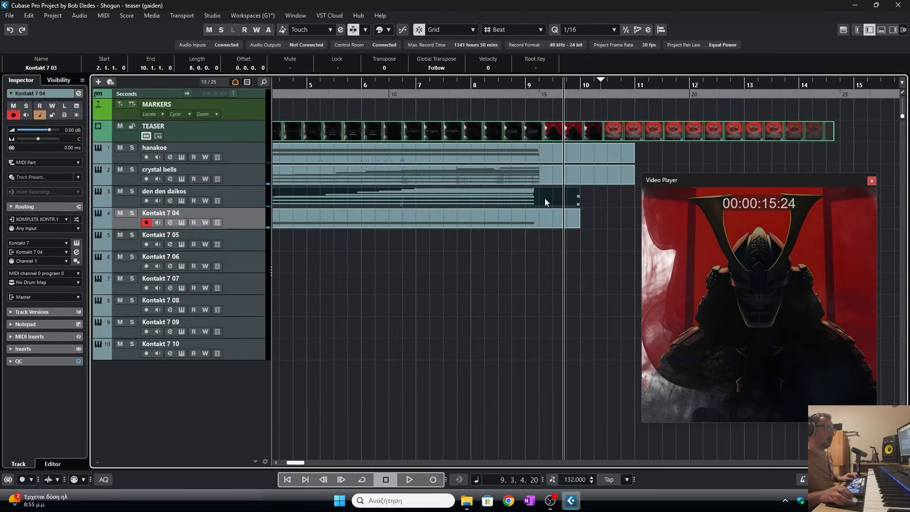
- Extend the ends of the den den daikos part's notes in the Key Editor, then play the passage back
{"action": "double_click", "coordinate": [544, 198]}
{"action": "left_click", "coordinate": [430, 69]}
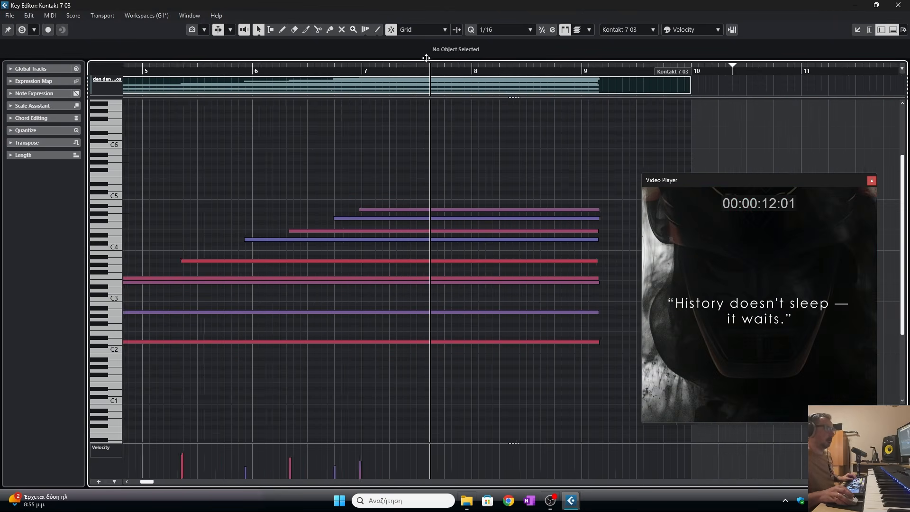
{"action": "left_click_drag", "start_coordinate": [426, 57], "coordinate": [426, 47]}
{"action": "left_click_drag", "start_coordinate": [537, 187], "coordinate": [508, 384]}
{"action": "left_click_drag", "start_coordinate": [511, 344], "coordinate": [519, 343]}
{"action": "left_click", "coordinate": [898, 5]}
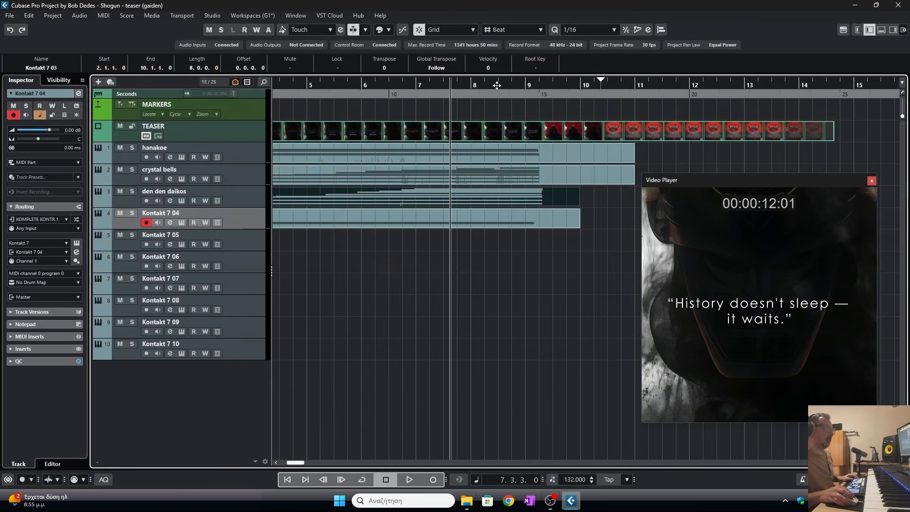
{"action": "left_click_drag", "start_coordinate": [497, 86], "coordinate": [499, 102]}
{"action": "key", "text": "space"}
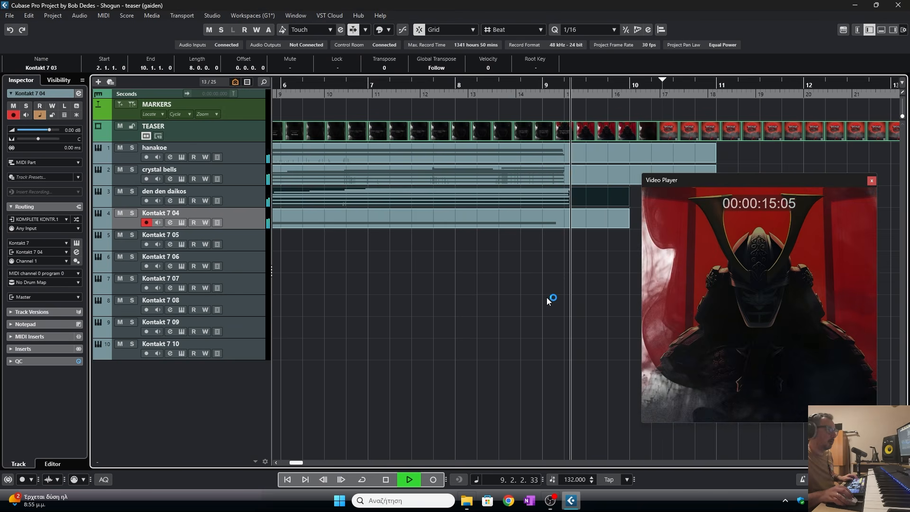
{"action": "key", "text": "space"}
- Lengthen the held note of the fourth track's part slightly in the Key Editor
{"action": "double_click", "coordinate": [553, 220]}
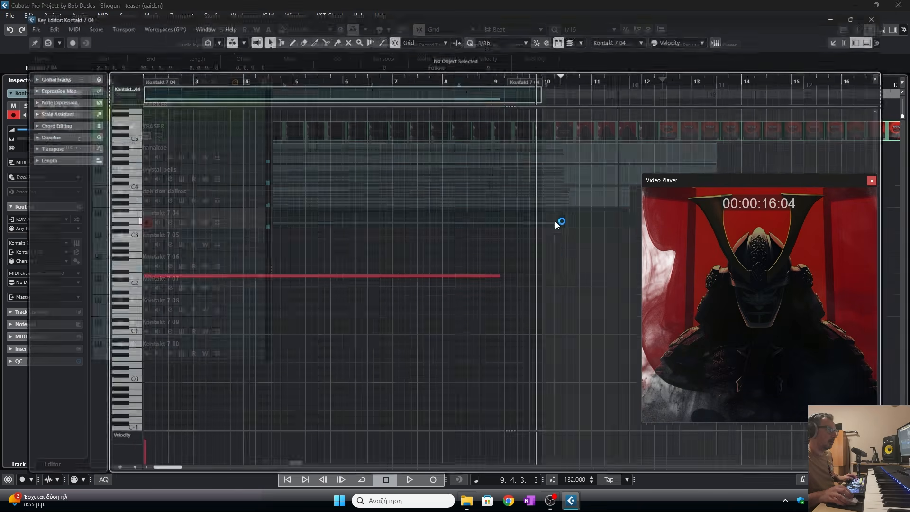
{"action": "left_click_drag", "start_coordinate": [499, 276], "coordinate": [508, 276]}
{"action": "left_click", "coordinate": [898, 4]}
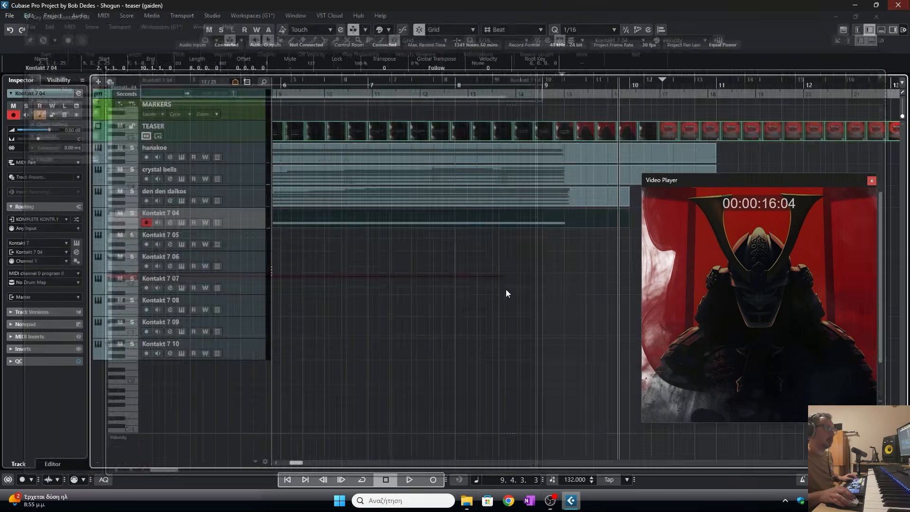
- Rename the fourth instrument track oni bass
{"action": "left_click_drag", "start_coordinate": [341, 91], "coordinate": [388, 77]}
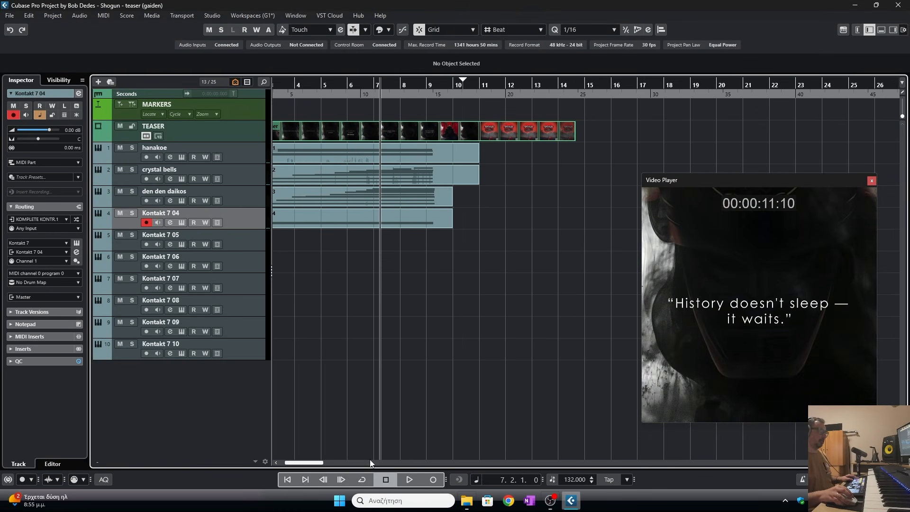
{"action": "left_click_drag", "start_coordinate": [318, 463], "coordinate": [298, 462]}
{"action": "left_click", "coordinate": [309, 88]}
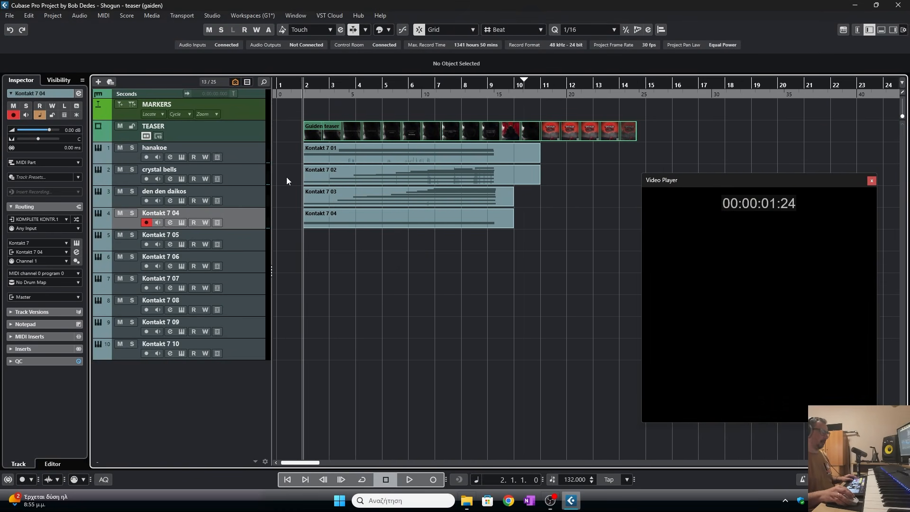
{"action": "left_click", "coordinate": [178, 235]}
{"action": "left_click", "coordinate": [197, 217]}
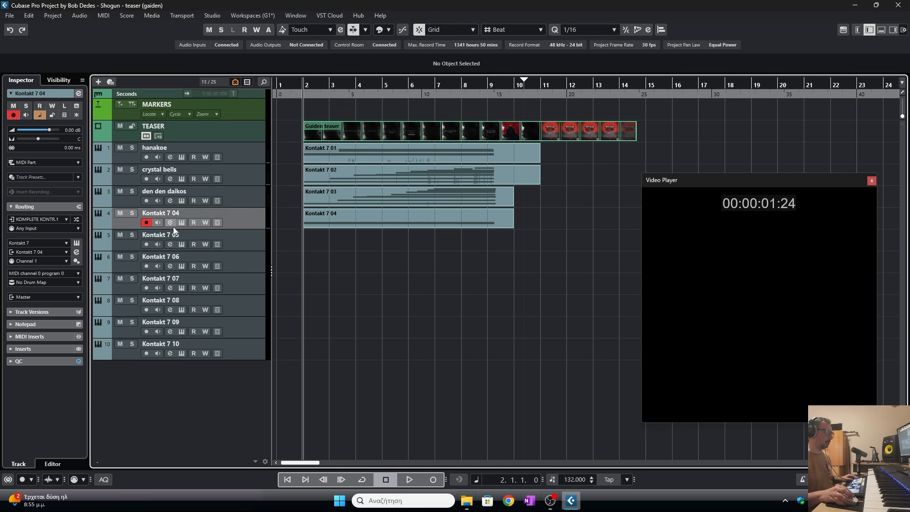
{"action": "double_click", "coordinate": [178, 212]}
{"action": "type", "text": "oni"}
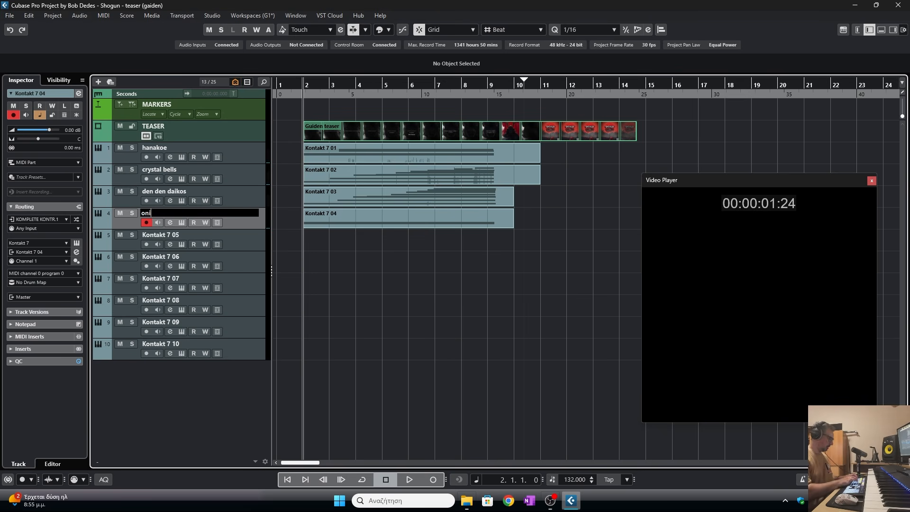
{"action": "type", "text": " bass"}
{"action": "key", "text": "Return"}
- Load Whooshes & Risers from the SHOGUN FX folder into Kontakt on the fifth instrument track
{"action": "left_click", "coordinate": [172, 234]}
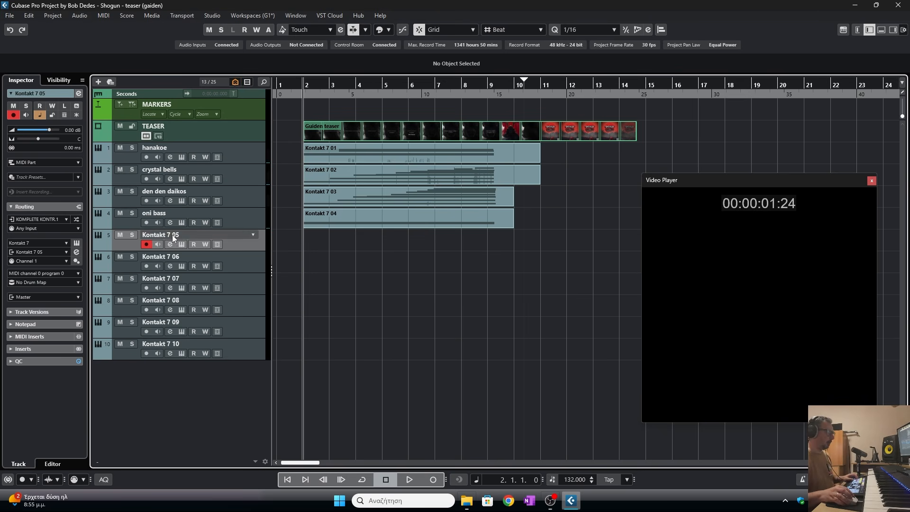
{"action": "left_click", "coordinate": [181, 244]}
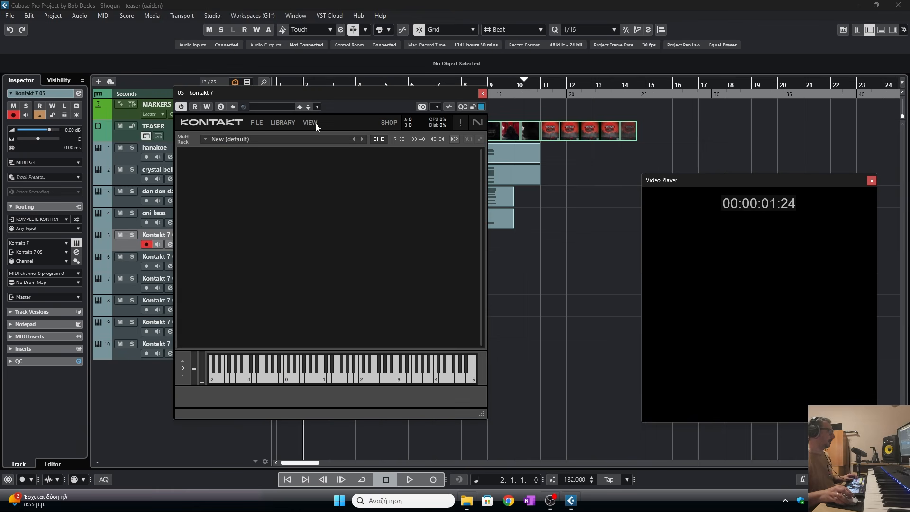
{"action": "right_click", "coordinate": [225, 333]}
{"action": "left_click", "coordinate": [207, 285]}
{"action": "left_click", "coordinate": [306, 285]}
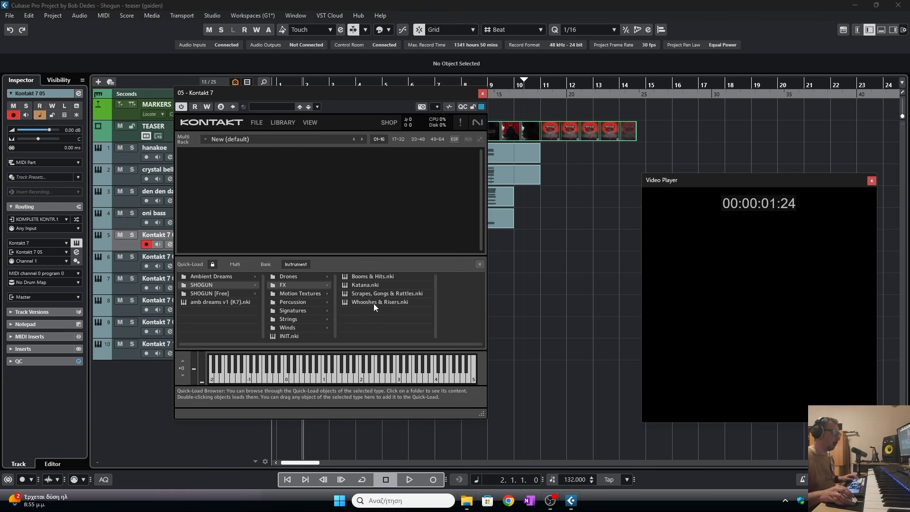
{"action": "left_click_drag", "start_coordinate": [373, 303], "coordinate": [485, 265]}
{"action": "left_click", "coordinate": [559, 265]}
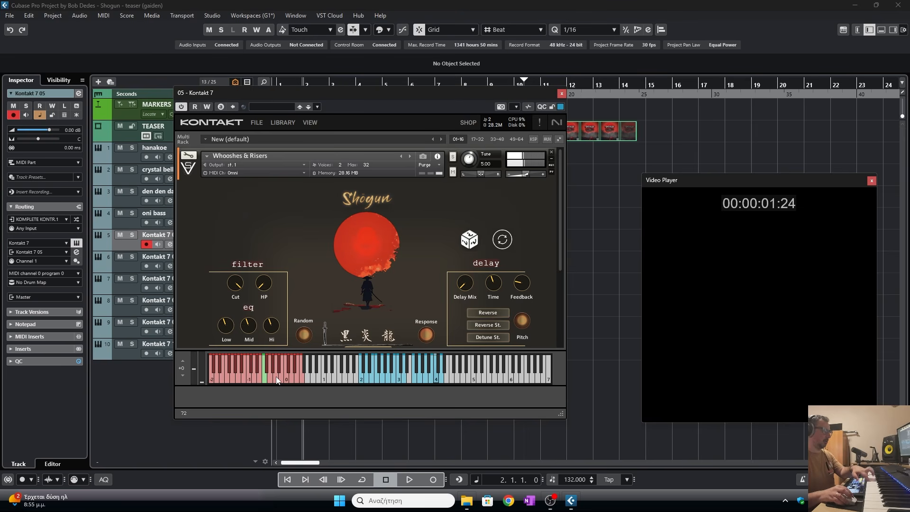
- Shape Whooshes & Risers: adjust attack and release, low EQ about -3.2 dB, tweak mid, then close Kontakt
{"action": "left_click_drag", "start_coordinate": [564, 415], "coordinate": [562, 447]}
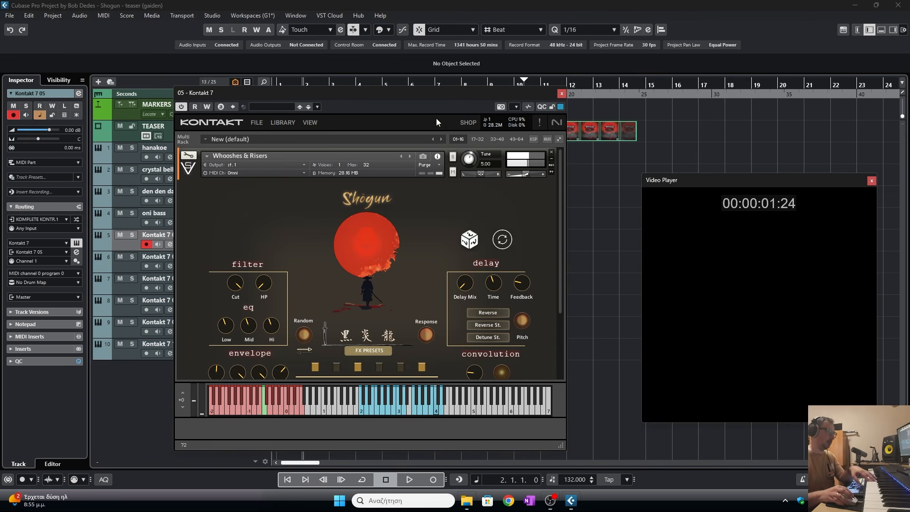
{"action": "left_click_drag", "start_coordinate": [415, 97], "coordinate": [395, 25]}
{"action": "left_click_drag", "start_coordinate": [544, 378], "coordinate": [544, 433]}
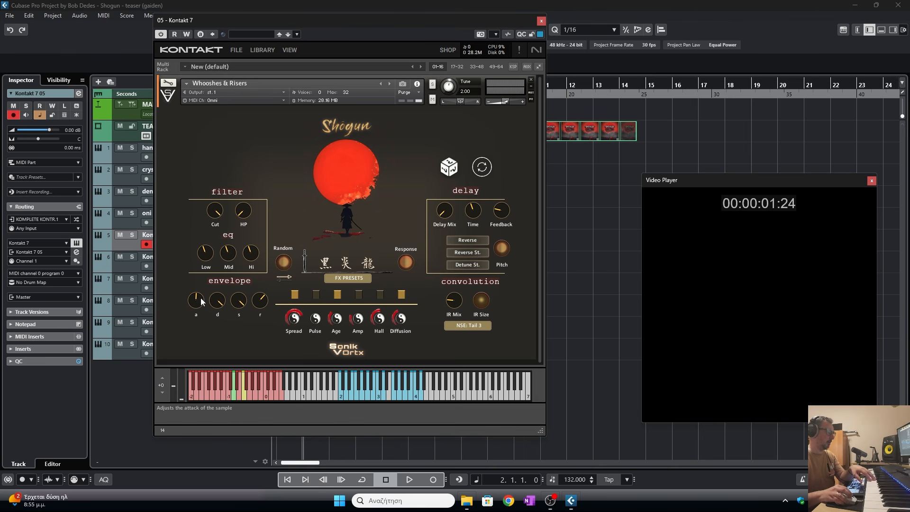
{"action": "left_click_drag", "start_coordinate": [201, 297], "coordinate": [200, 290]}
{"action": "left_click_drag", "start_coordinate": [260, 301], "coordinate": [260, 311]}
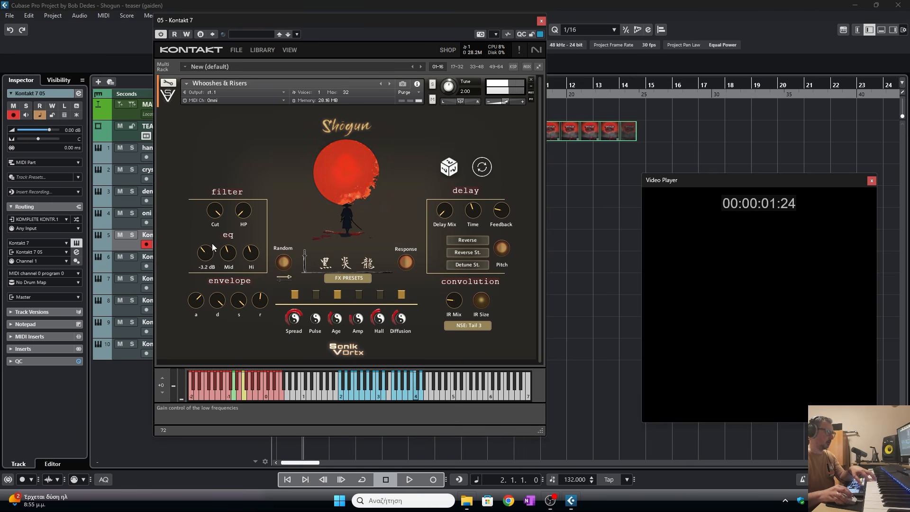
{"action": "left_click_drag", "start_coordinate": [229, 253], "coordinate": [230, 248]}
{"action": "left_click", "coordinate": [541, 21]}
- Record a Whooshes & Risers part on the fifth instrument track from the project start
{"action": "left_click_drag", "start_coordinate": [315, 85], "coordinate": [316, 87]}
{"action": "left_click", "coordinate": [434, 479]}
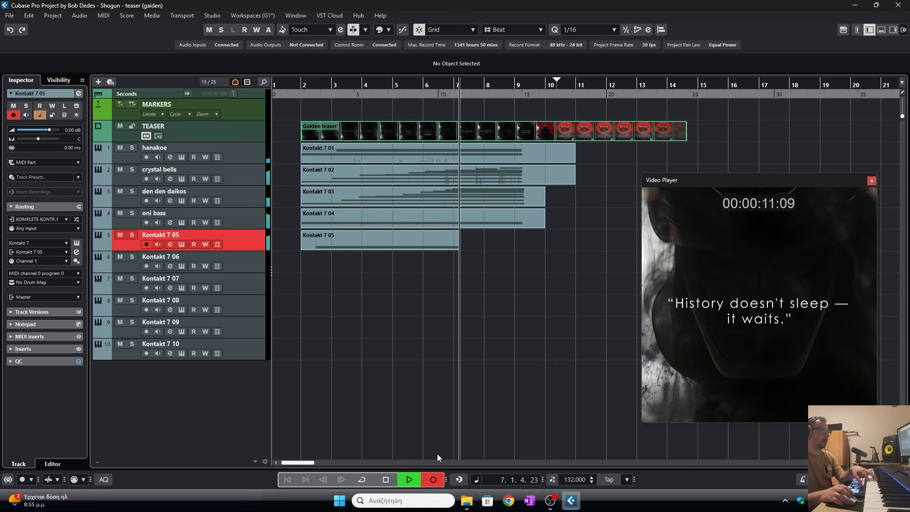
{"action": "left_click", "coordinate": [384, 480]}
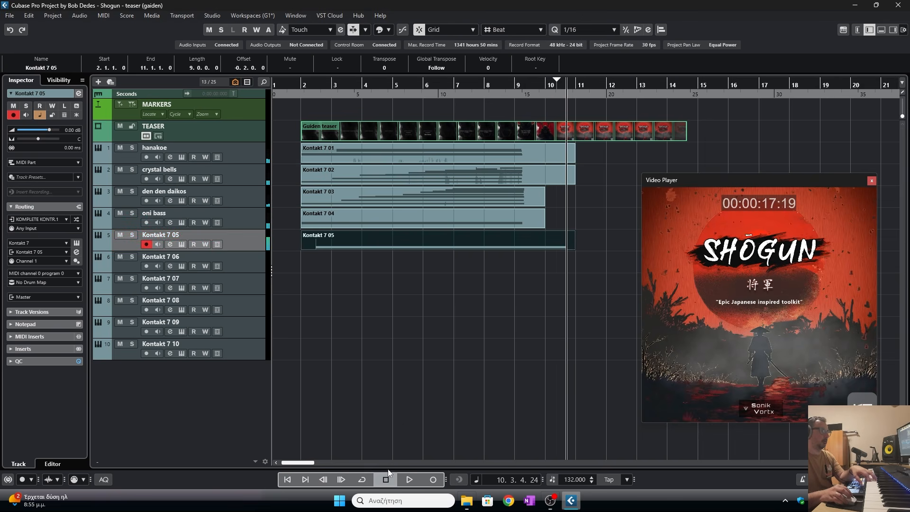
- Move the fifth part's C4 note to start at bar 2 and shorten its end in the Key Editor
{"action": "double_click", "coordinate": [385, 241]}
{"action": "left_click_drag", "start_coordinate": [158, 484], "coordinate": [151, 484]}
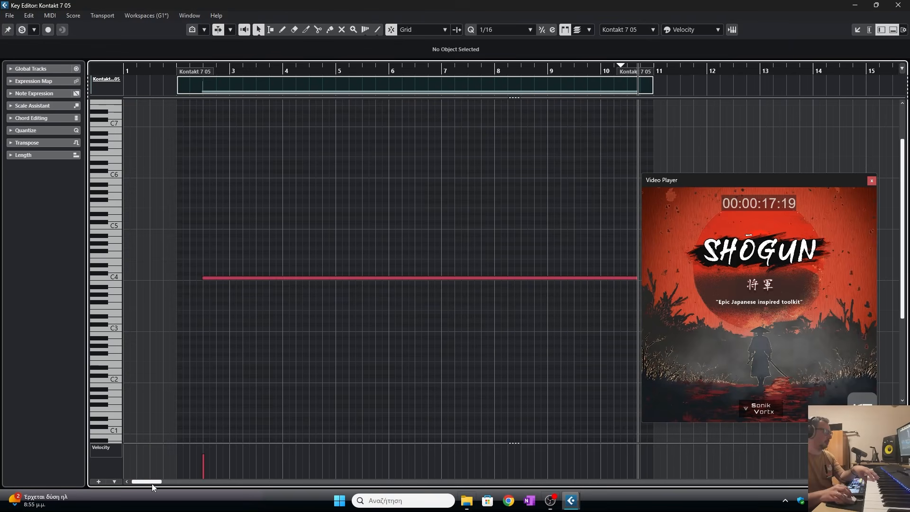
{"action": "left_click_drag", "start_coordinate": [246, 276], "coordinate": [220, 278]}
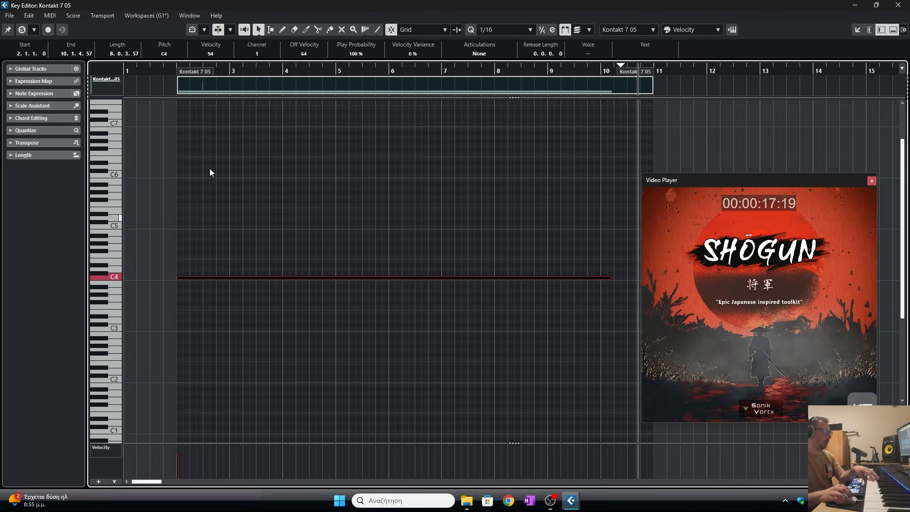
{"action": "key", "text": "g"}
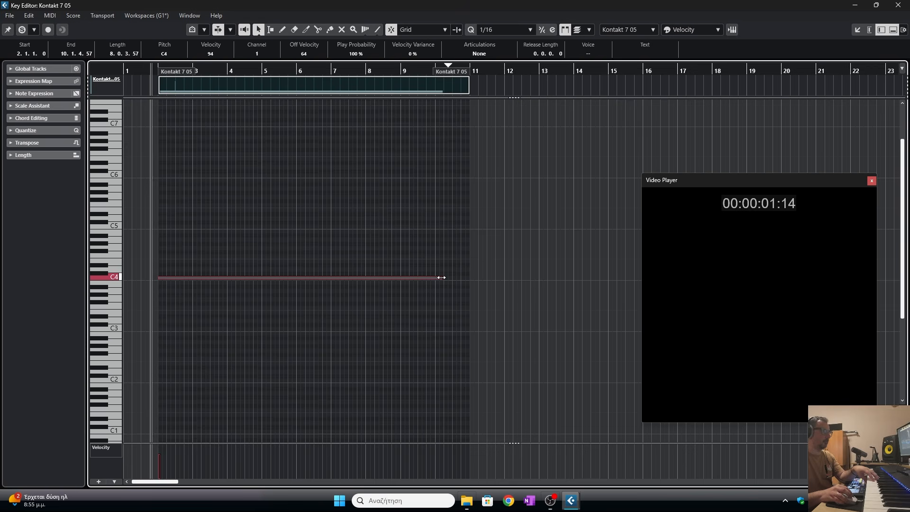
{"action": "left_click_drag", "start_coordinate": [442, 278], "coordinate": [416, 277]}
{"action": "key", "text": "Return"}
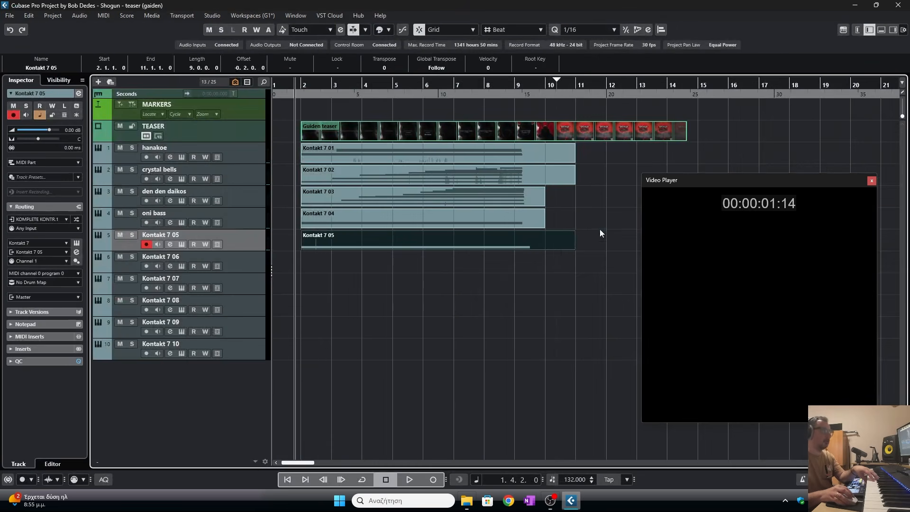
- Set the C4 note's end to about 9.2.4.0 and close the Key Editor
{"action": "double_click", "coordinate": [521, 247]}
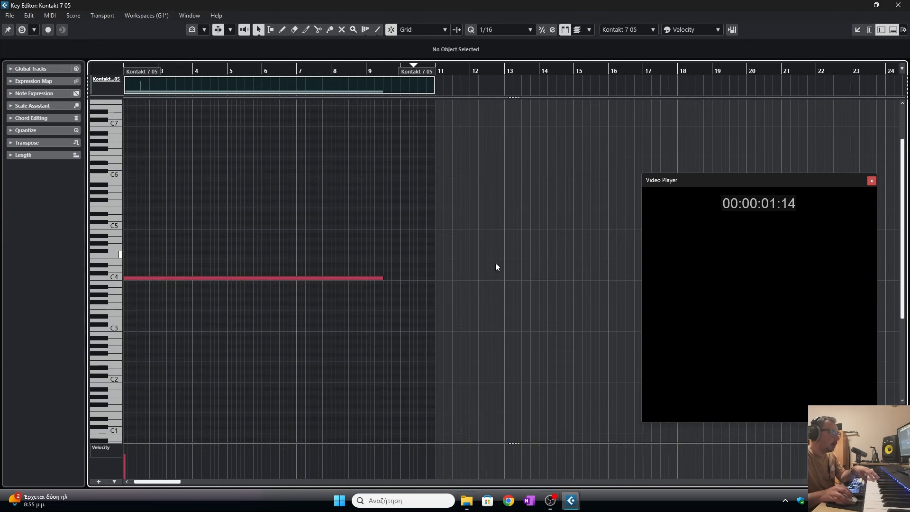
{"action": "mouse_move", "coordinate": [376, 282]}
{"action": "left_mouse_down"}
{"action": "mouse_move", "coordinate": [386, 282]}
{"action": "mouse_move", "coordinate": [366, 282]}
{"action": "mouse_move", "coordinate": [380, 278]}
{"action": "left_mouse_up"}
{"action": "key", "text": "Return"}
{"action": "double_click", "coordinate": [508, 247]}
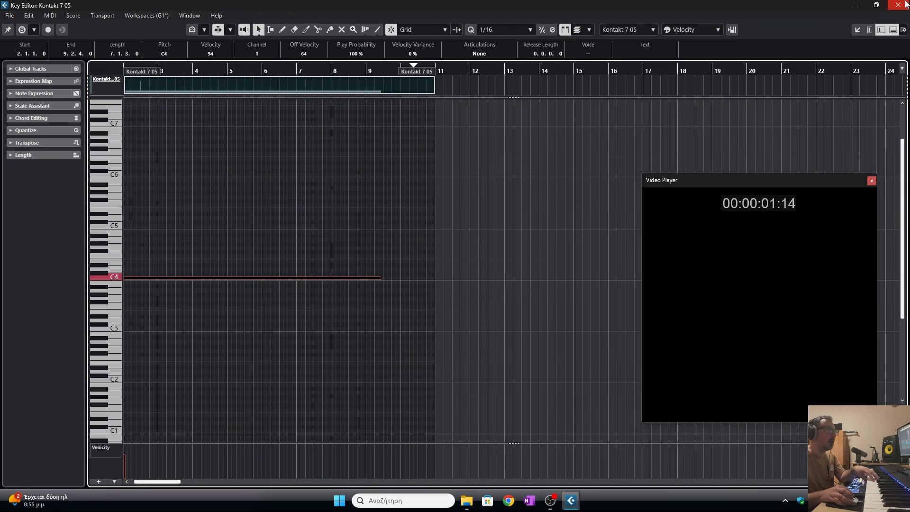
{"action": "left_click", "coordinate": [906, 5]}
- Close the Key Editor and Kontakt window and start playback to review the riser
{"action": "left_click", "coordinate": [182, 244]}
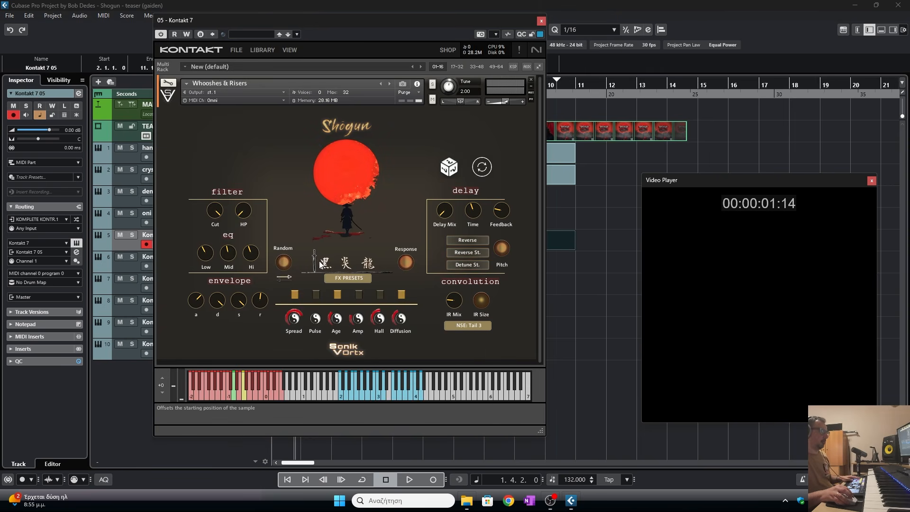
{"action": "left_click_drag", "start_coordinate": [380, 20], "coordinate": [0, 31]}
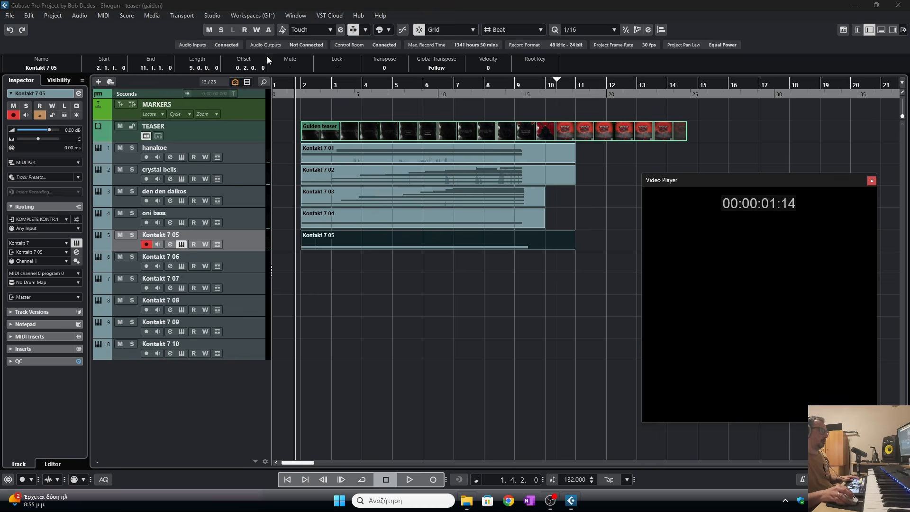
{"action": "key", "text": "space"}
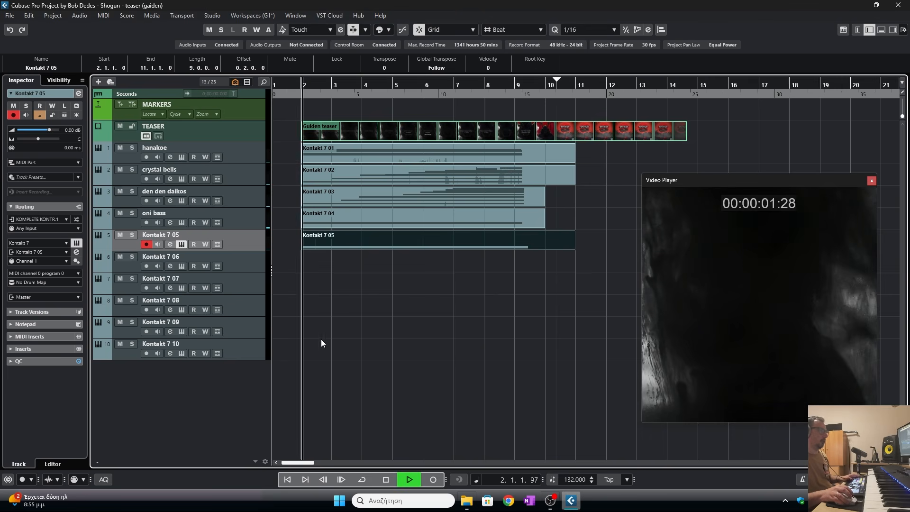
- Rename the fifth instrument track to "riser"
{"action": "double_click", "coordinate": [185, 235]}
{"action": "type", "text": "riser"}
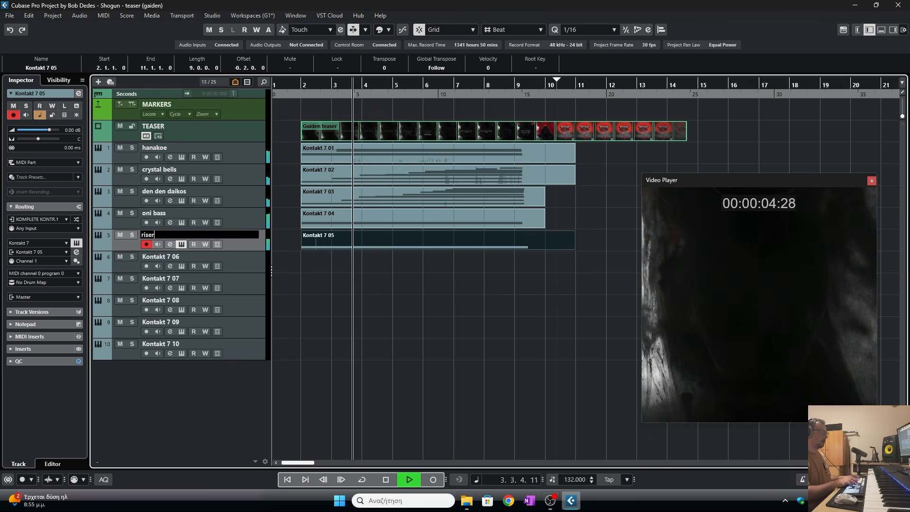
{"action": "key", "text": "Return"}
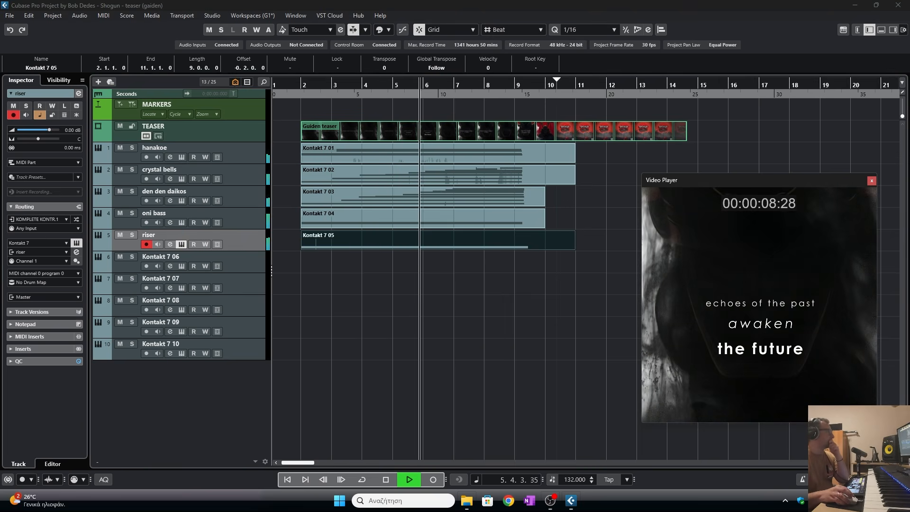
- Open the riser part in the Key Editor, shorten the C4 note's end to about 9.2.3.53, and close the editor
{"action": "key", "text": "space"}
{"action": "double_click", "coordinate": [527, 246]}
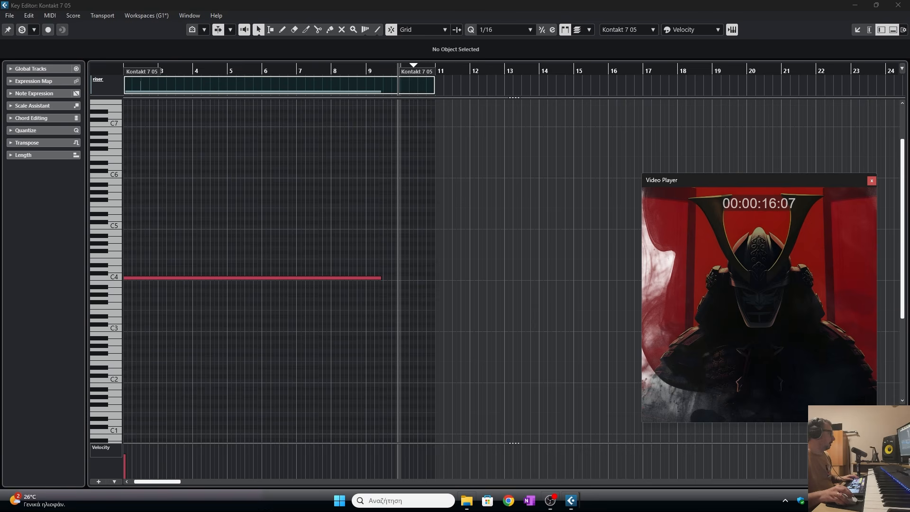
{"action": "left_click_drag", "start_coordinate": [381, 277], "coordinate": [379, 277]}
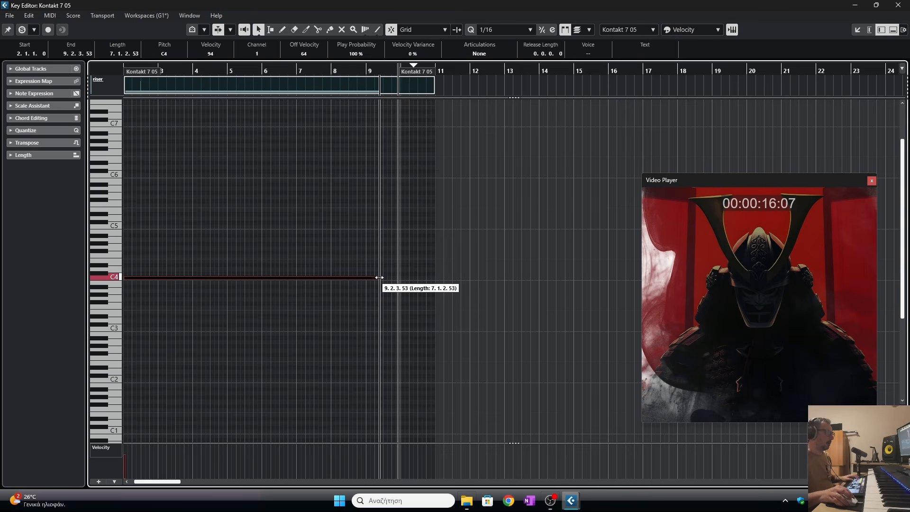
{"action": "left_click", "coordinate": [897, 5]}
- Play back the project from around bar 2 to review the riser against the video
{"action": "left_click", "coordinate": [515, 281]}
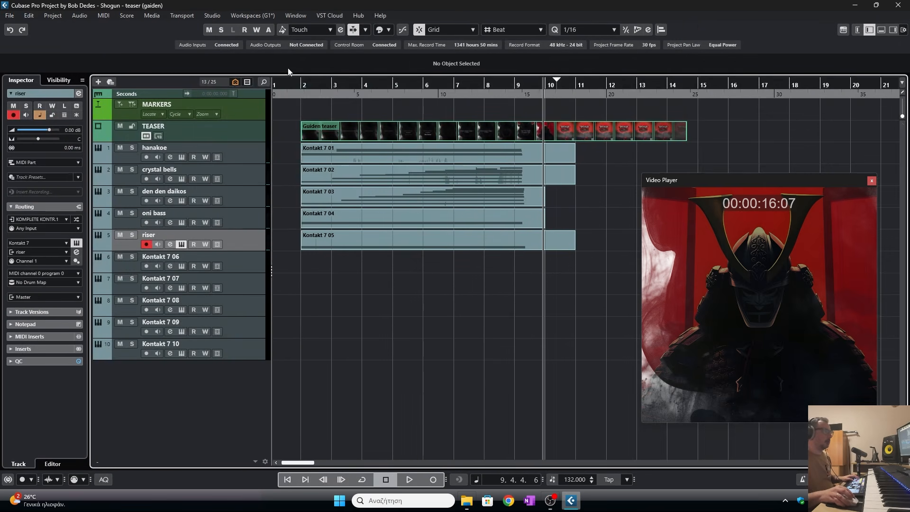
{"action": "left_click", "coordinate": [300, 86]}
{"action": "key", "text": "space"}
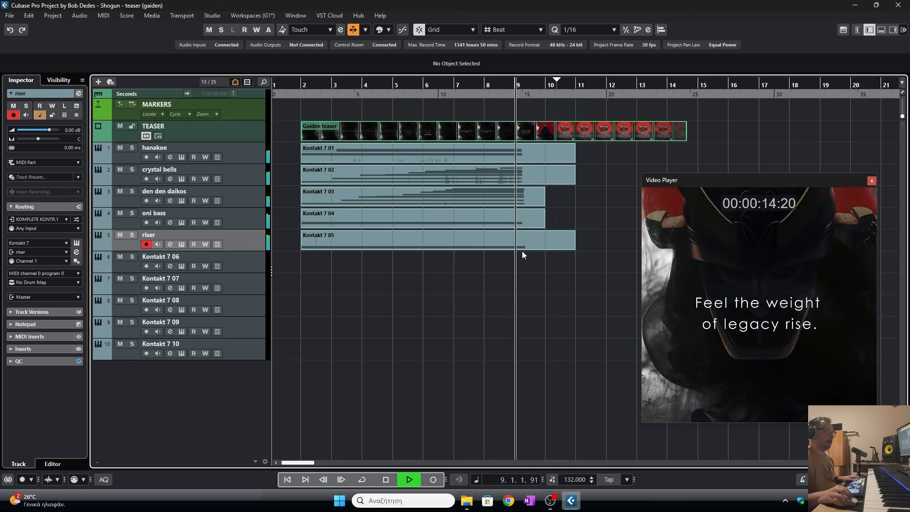
{"action": "key", "text": "space"}
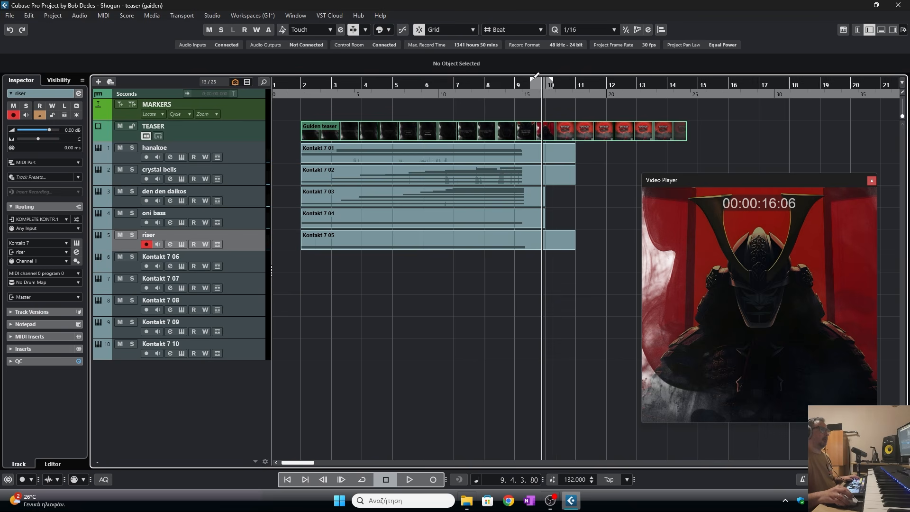
- Load the SHOGUN FX Booms & Hits instrument into Kontakt on the sixth track, then close Kontakt
{"action": "left_click_drag", "start_coordinate": [480, 84], "coordinate": [620, 84]}
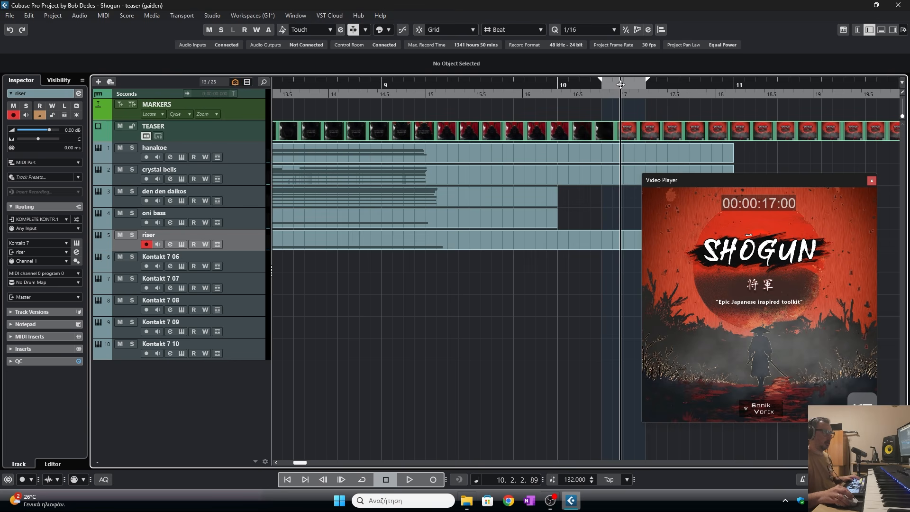
{"action": "left_click", "coordinate": [201, 258]}
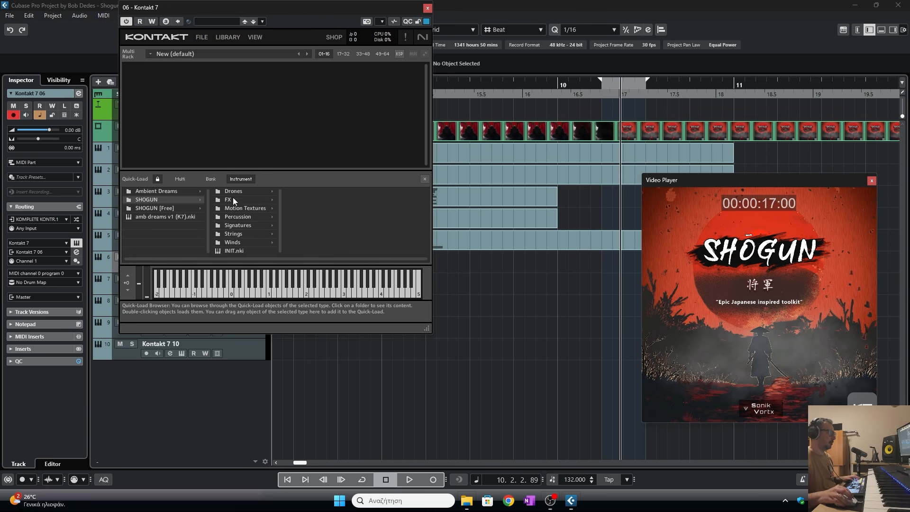
{"action": "left_click", "coordinate": [235, 199]}
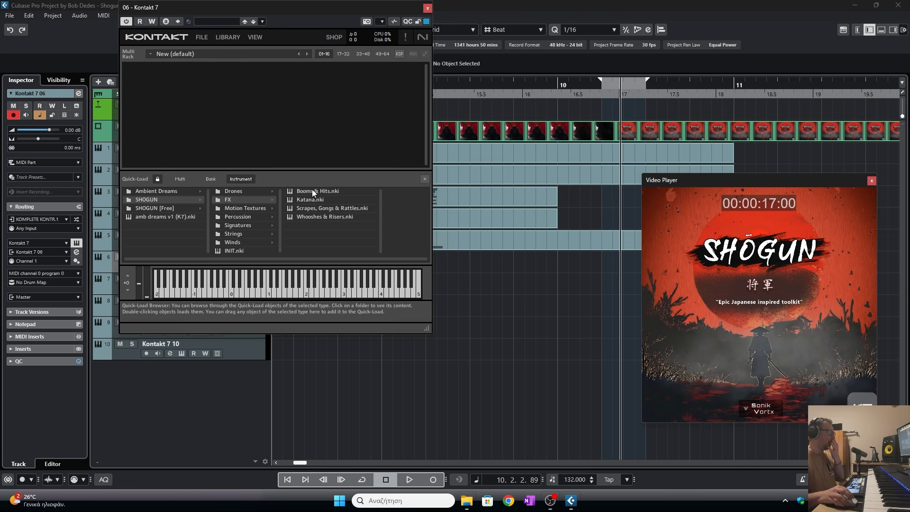
{"action": "left_click_drag", "start_coordinate": [312, 190], "coordinate": [426, 177]}
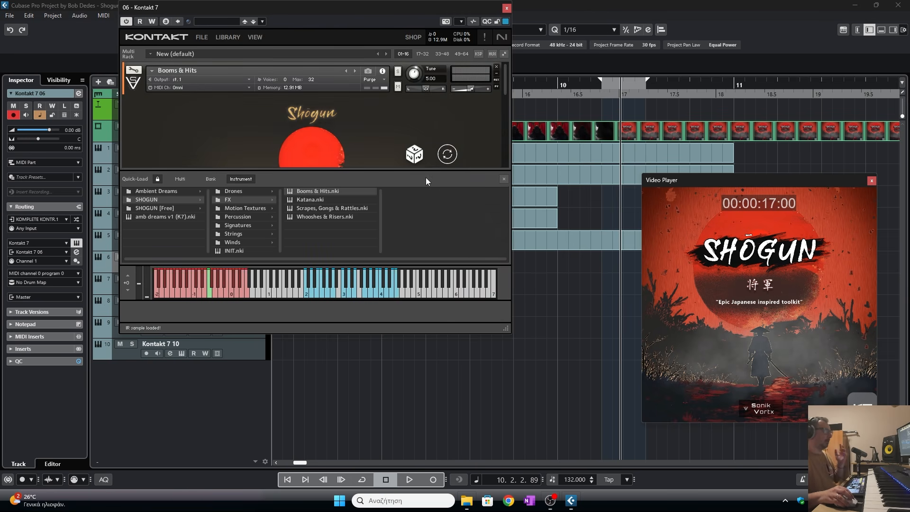
{"action": "left_click", "coordinate": [504, 178]}
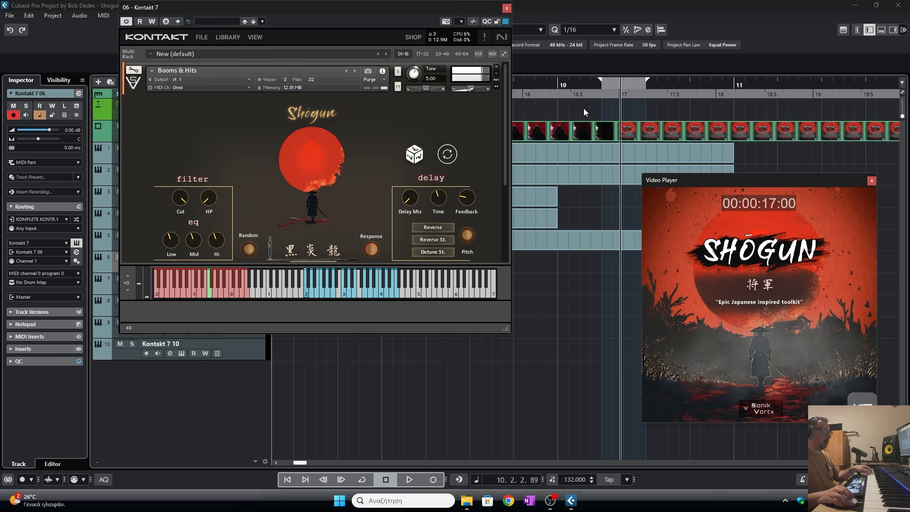
{"action": "left_click", "coordinate": [507, 8]}
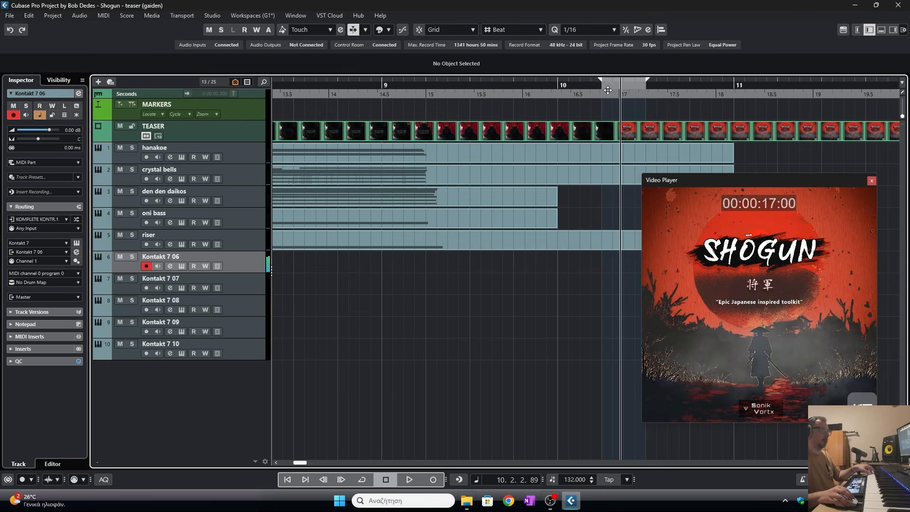
- Draw a short MIDI part on the sixth track at about bar 10.2
{"action": "mouse_move", "coordinate": [595, 85]}
{"action": "left_mouse_down"}
{"action": "mouse_move", "coordinate": [484, 266]}
{"action": "mouse_move", "coordinate": [549, 263]}
{"action": "left_mouse_up"}
{"action": "right_click", "coordinate": [485, 267]}
{"action": "left_click", "coordinate": [500, 269]}
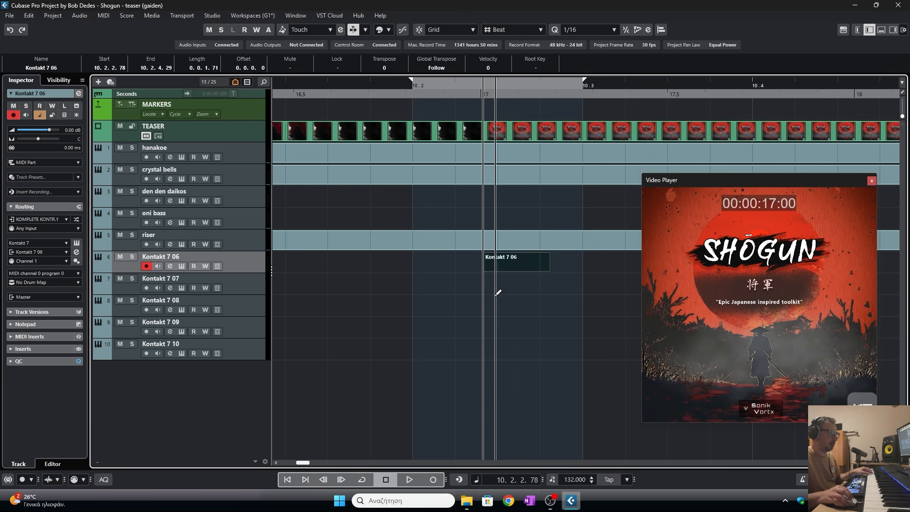
- Open the new part in the Key Editor and draw a C2 note about two bars long starting at bar 10.2.2
{"action": "double_click", "coordinate": [493, 263]}
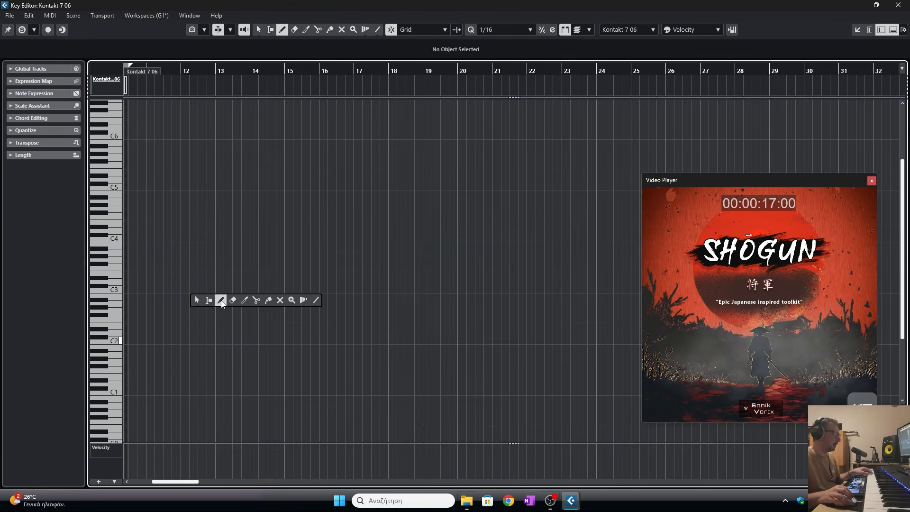
{"action": "left_click", "coordinate": [221, 300]}
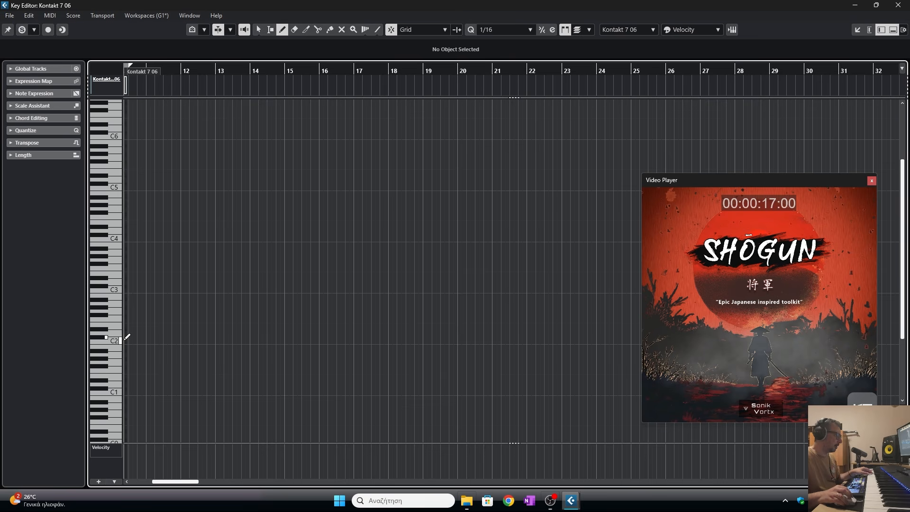
{"action": "left_click_drag", "start_coordinate": [127, 339], "coordinate": [204, 340]}
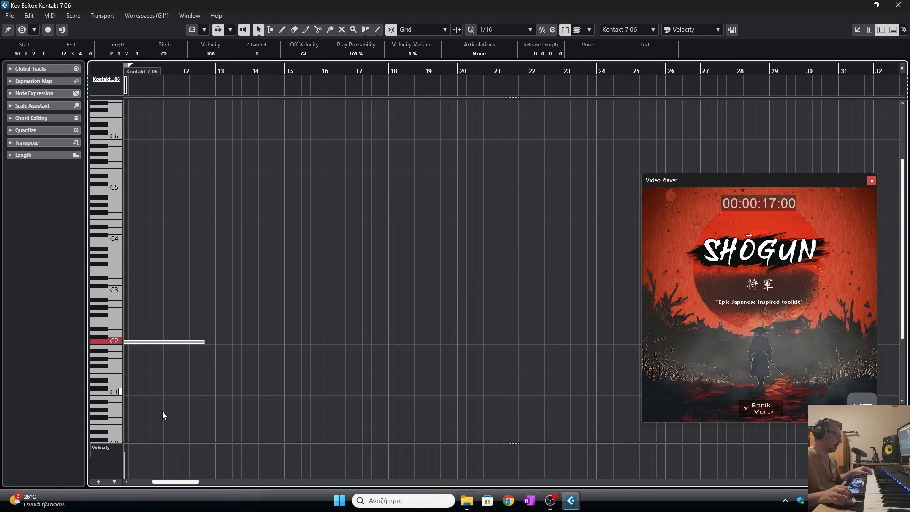
- Trim the C2 note's start to about 10.2.2.82
{"action": "scroll", "coordinate": [171, 473], "scroll_direction": "left", "scroll_amount": 3}
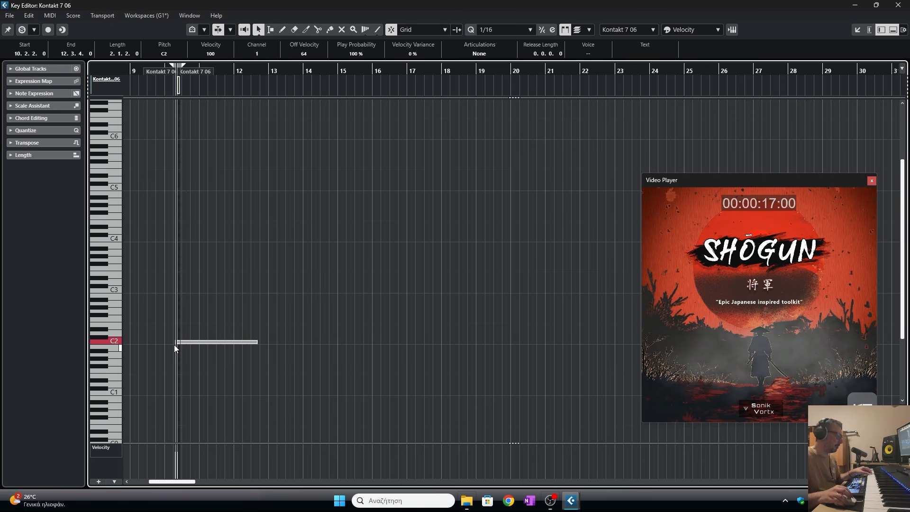
{"action": "left_click_drag", "start_coordinate": [173, 67], "coordinate": [227, 77]}
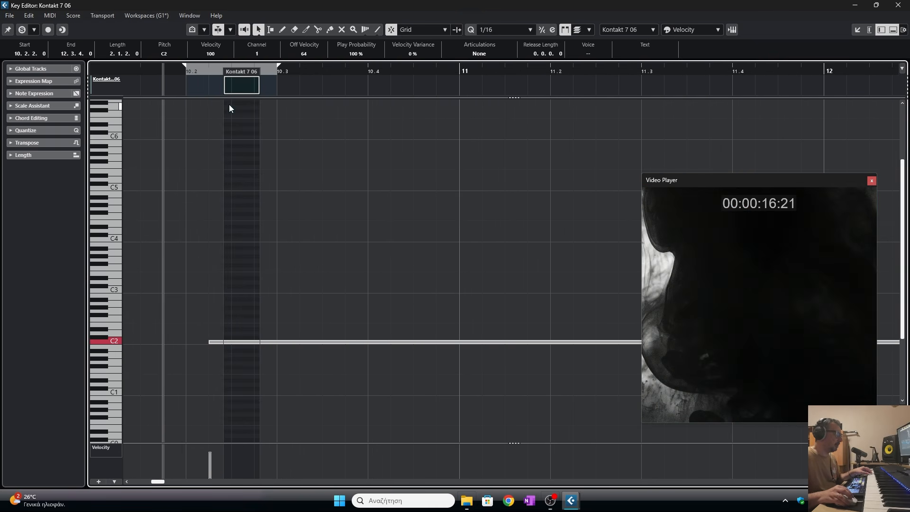
{"action": "left_click_drag", "start_coordinate": [208, 343], "coordinate": [226, 344]}
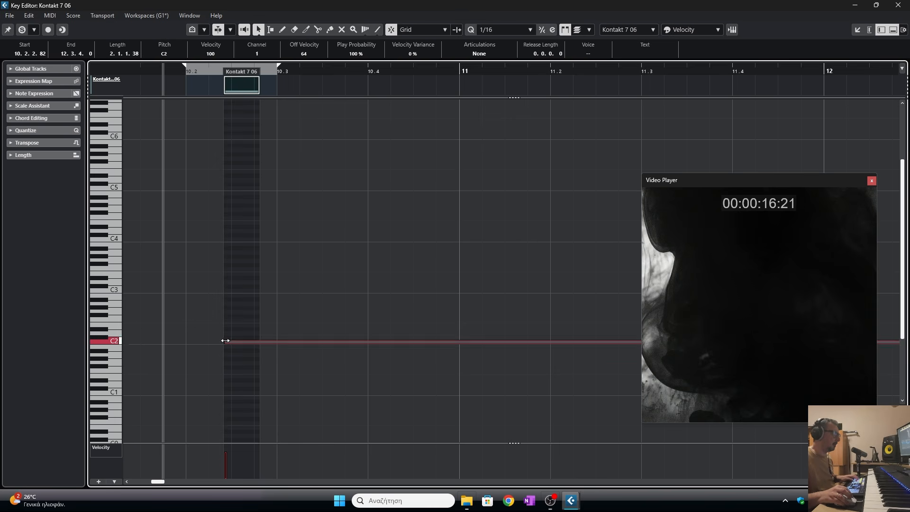
- Play back the hit and close the Key Editor
{"action": "left_click_drag", "start_coordinate": [169, 72], "coordinate": [169, 63]}
{"action": "key", "text": "space"}
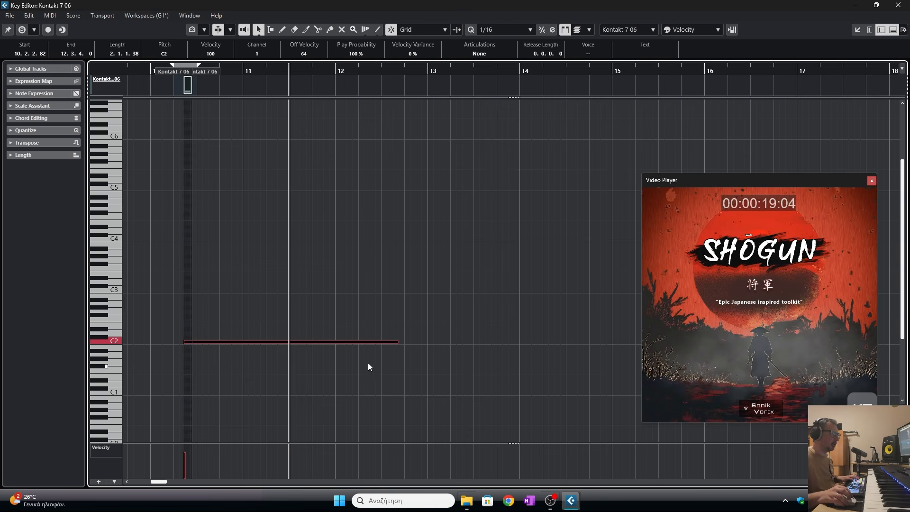
{"action": "key", "text": "space"}
{"action": "left_click", "coordinate": [898, 5]}
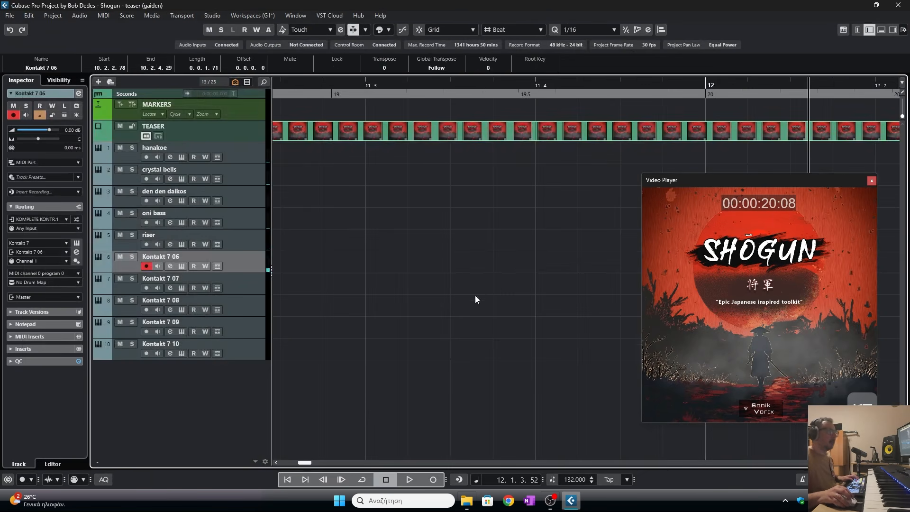
- Extend the sixth track's part start back to about 9.1.1.100, previewing playback along the way
{"action": "left_click", "coordinate": [485, 94]}
{"action": "key", "text": "g"}
{"action": "key", "text": "g"}
{"action": "key", "text": "g"}
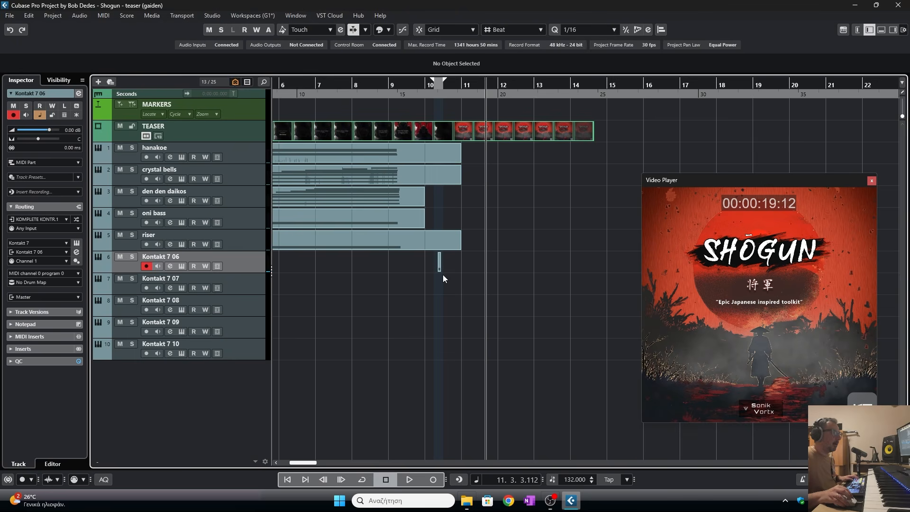
{"action": "left_click", "coordinate": [414, 94]}
{"action": "key", "text": "h"}
{"action": "key", "text": "h"}
{"action": "key", "text": "h"}
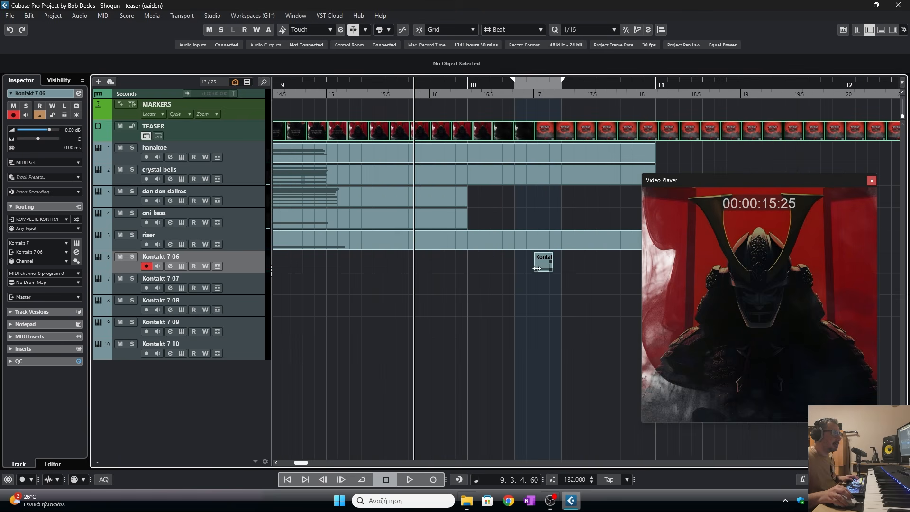
{"action": "left_click_drag", "start_coordinate": [536, 268], "coordinate": [349, 262]}
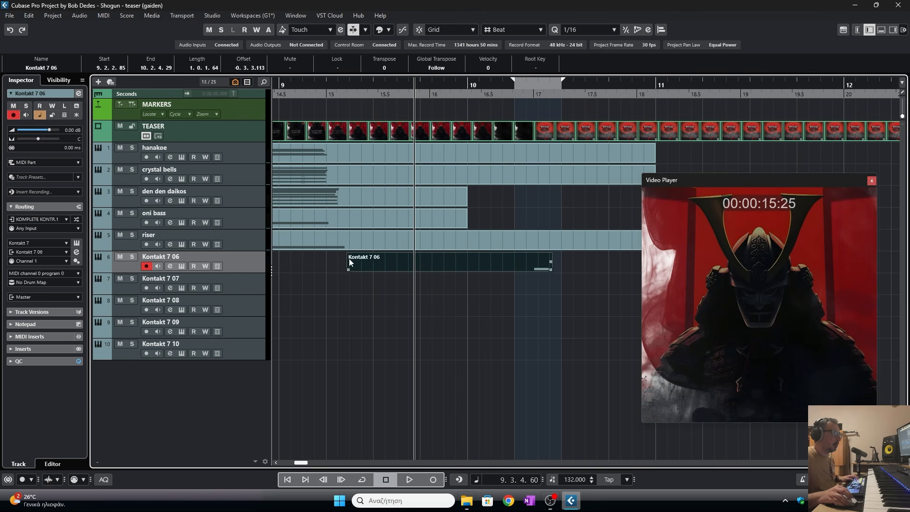
{"action": "left_click", "coordinate": [321, 92]}
{"action": "key", "text": "space"}
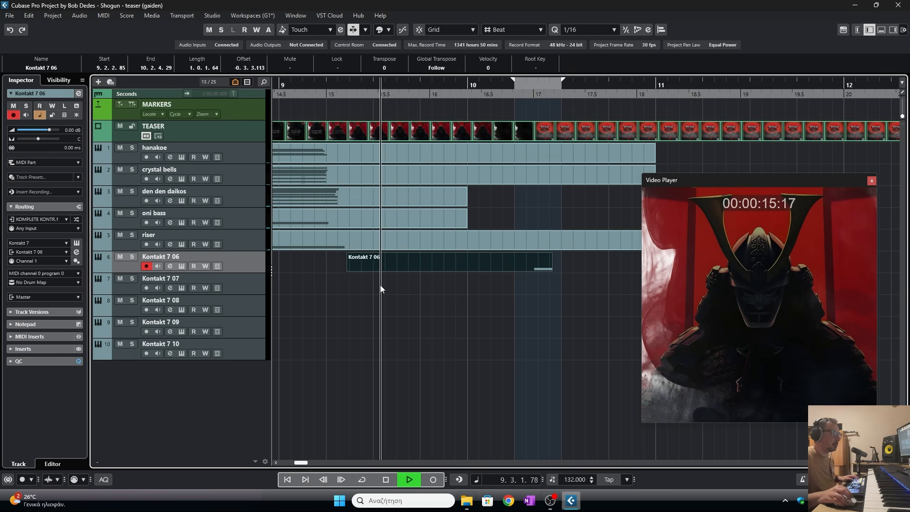
{"action": "key", "text": "space"}
{"action": "left_click_drag", "start_coordinate": [346, 269], "coordinate": [289, 268]}
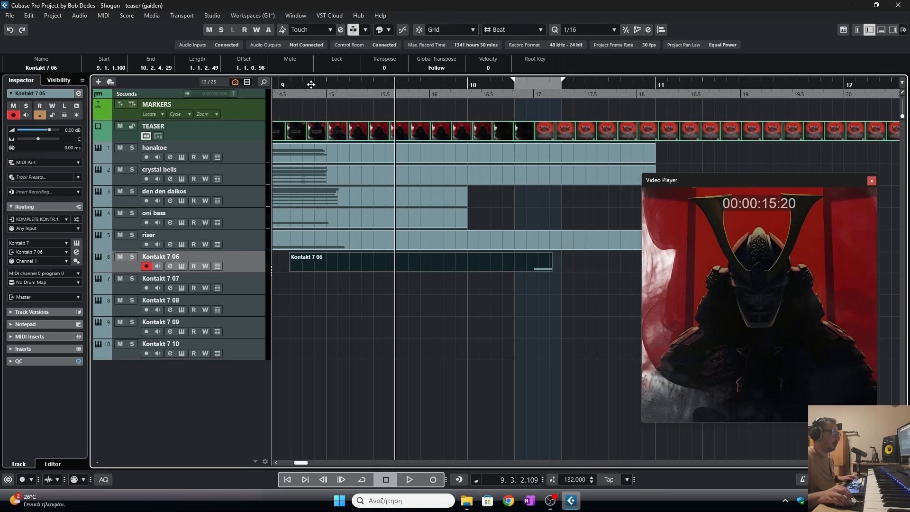
- Open the part in the Key Editor, draw a D2 note from 9.2.2.0 to 10.1.3.0, and close the editor
{"action": "left_click_drag", "start_coordinate": [303, 94], "coordinate": [434, 115]}
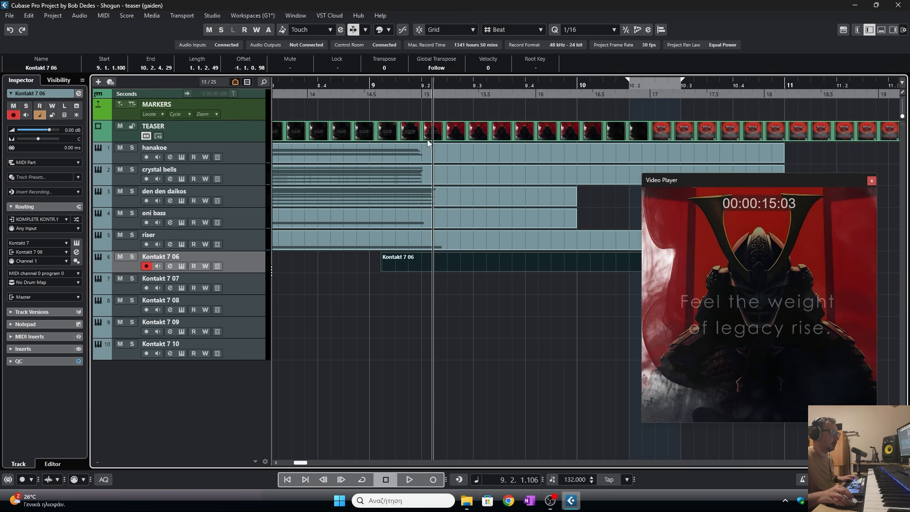
{"action": "double_click", "coordinate": [433, 266]}
{"action": "right_click", "coordinate": [151, 318]}
{"action": "left_click", "coordinate": [171, 321]}
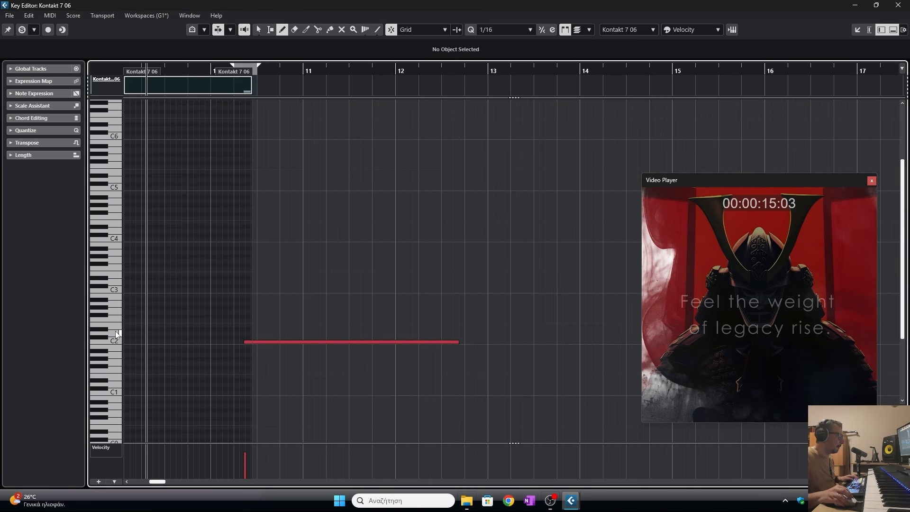
{"action": "left_click_drag", "start_coordinate": [127, 330], "coordinate": [184, 332]}
{"action": "right_click", "coordinate": [187, 332]}
{"action": "left_click", "coordinate": [187, 332]}
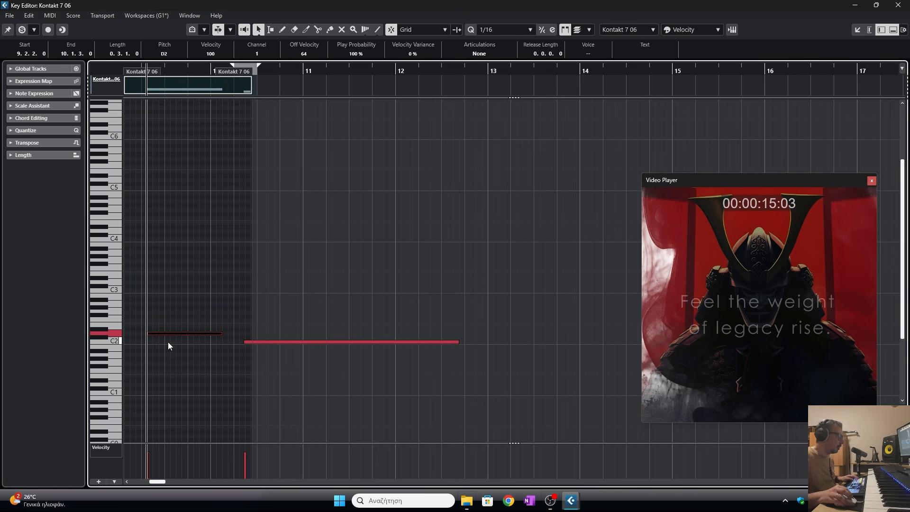
{"action": "left_click", "coordinate": [898, 6]}
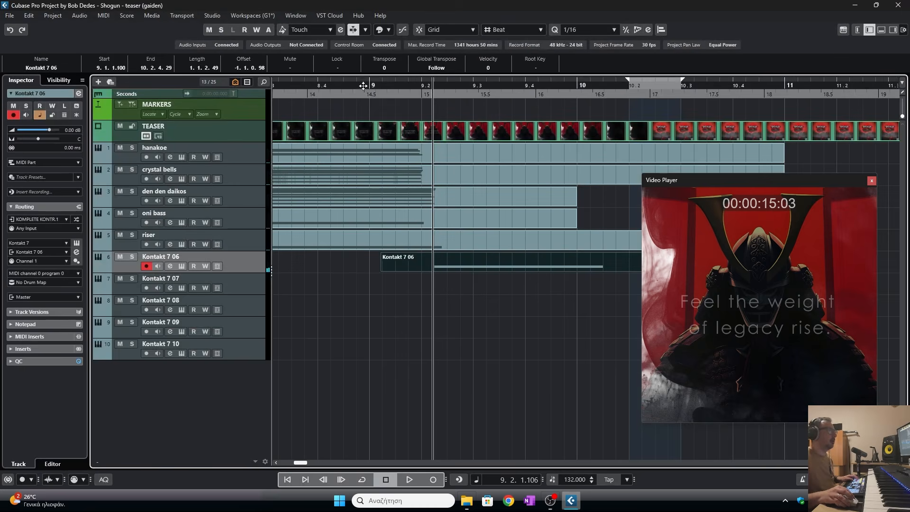
- Play back the project to review the new hits against the video
{"action": "left_click_drag", "start_coordinate": [341, 86], "coordinate": [341, 47]}
{"action": "key", "text": "space"}
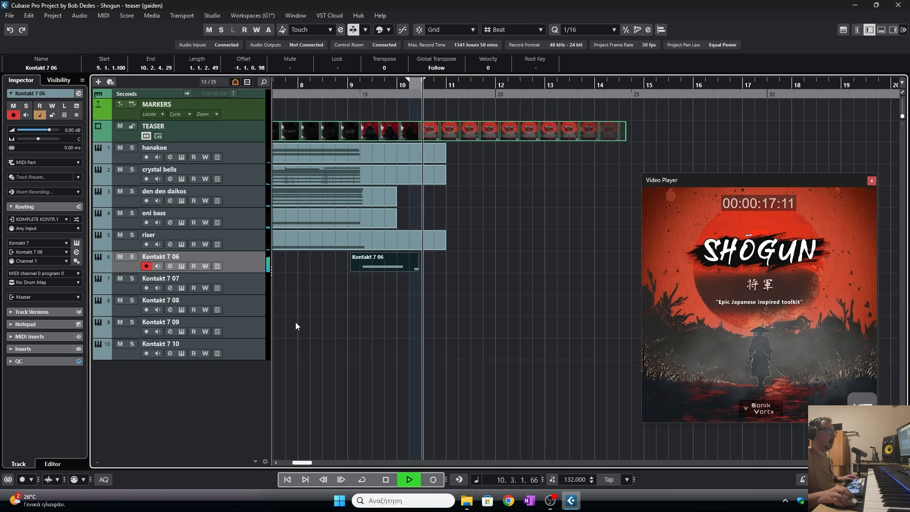
- Play back the sixth track's hit against the video, briefly opening and closing its part in the editor
{"action": "key", "text": "space"}
{"action": "left_click_drag", "start_coordinate": [342, 83], "coordinate": [344, 116]}
{"action": "key", "text": "space"}
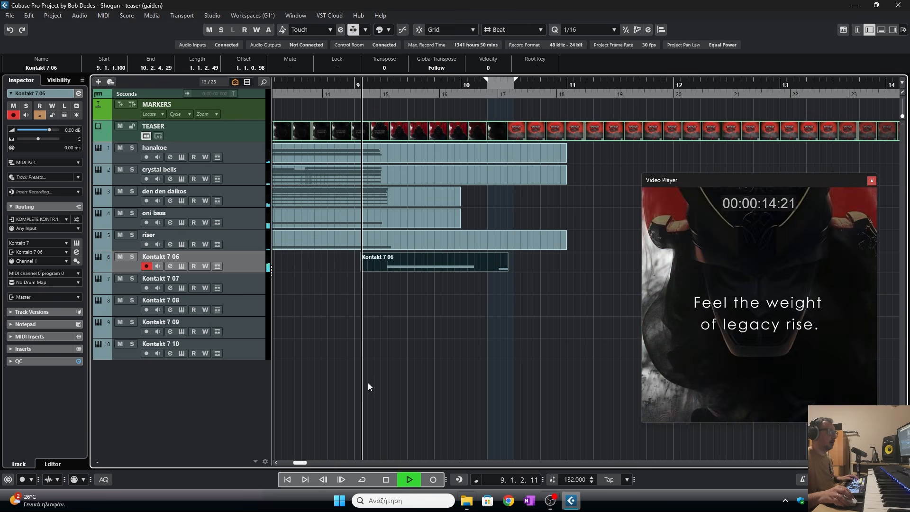
{"action": "key", "text": "space"}
{"action": "left_click", "coordinate": [350, 83]}
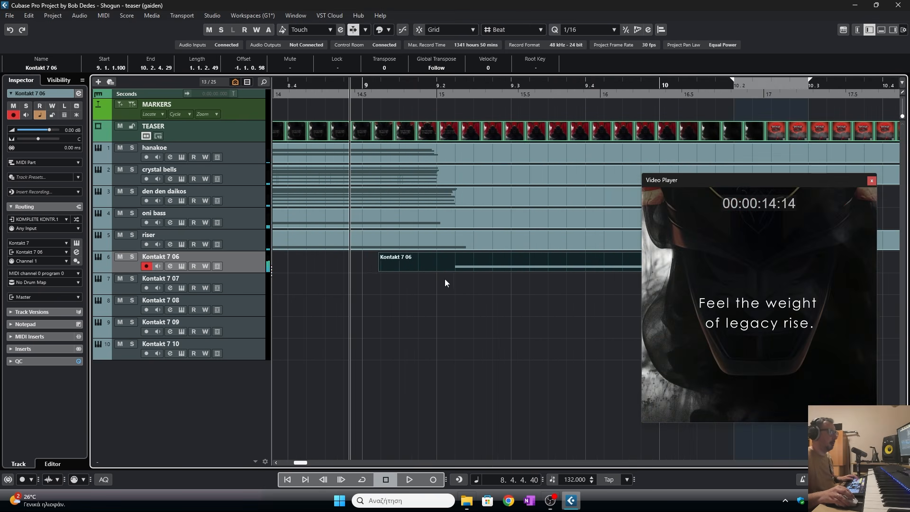
{"action": "double_click", "coordinate": [452, 263]}
{"action": "left_click_drag", "start_coordinate": [148, 334], "coordinate": [144, 334]}
{"action": "left_click", "coordinate": [898, 6]}
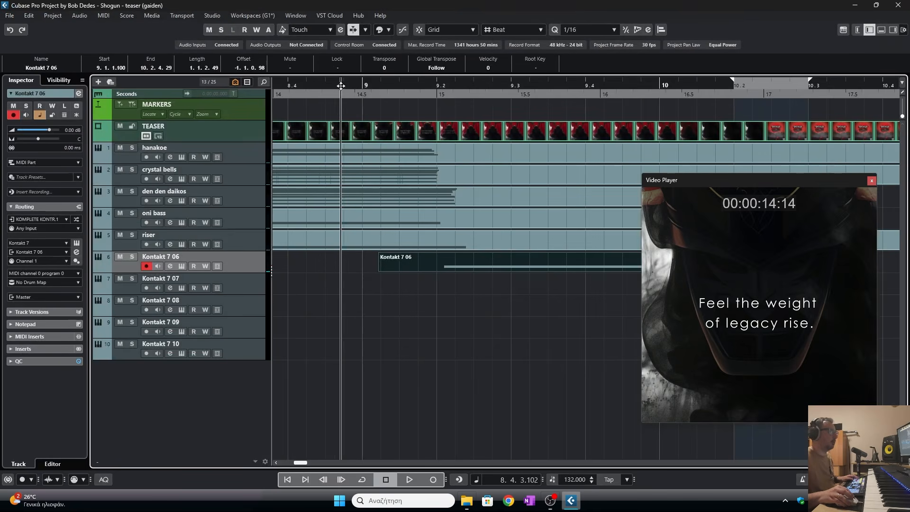
{"action": "key", "text": "space"}
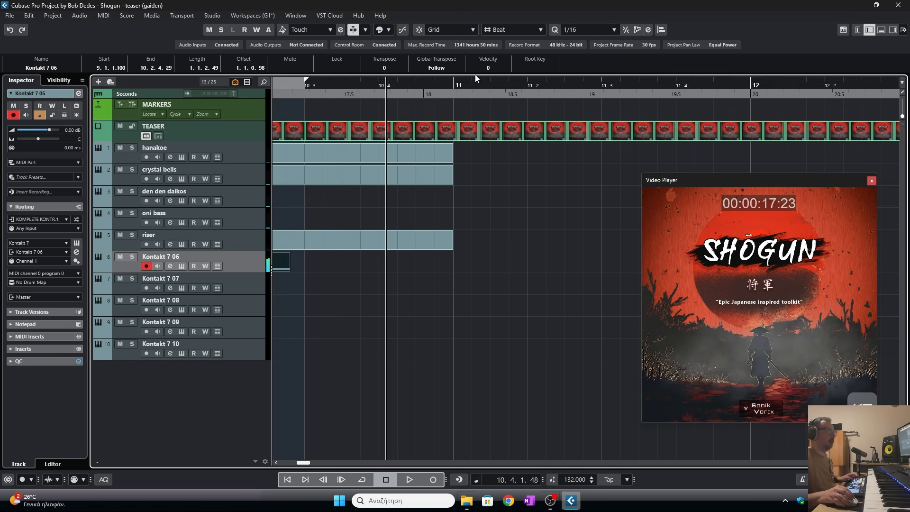
{"action": "key", "text": "space"}
- Zoom out and lengthen the end of the sixth track's part slightly
{"action": "key", "text": "g"}
{"action": "key", "text": "g"}
{"action": "key", "text": "g"}
{"action": "key", "text": "g"}
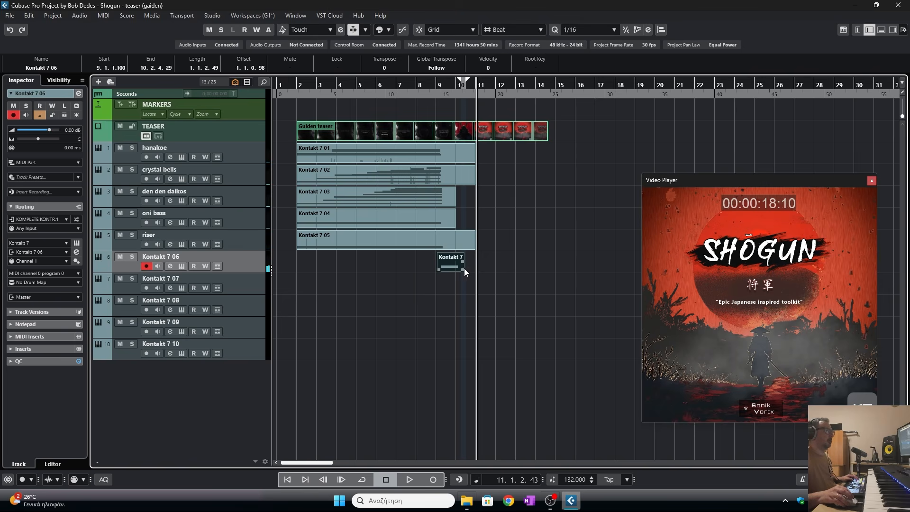
{"action": "left_click_drag", "start_coordinate": [464, 268], "coordinate": [479, 270]}
{"action": "left_click", "coordinate": [459, 285]}
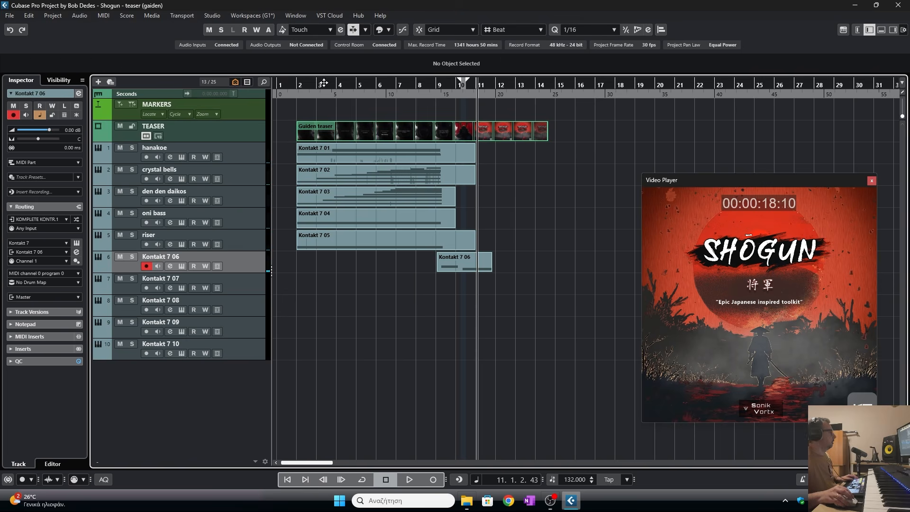
- Rename the sixth track as booms
{"action": "double_click", "coordinate": [167, 257]}
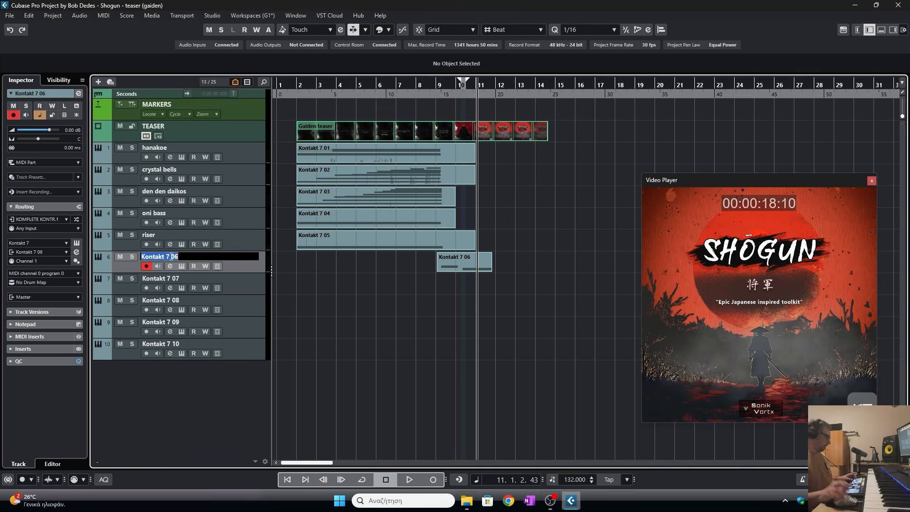
{"action": "type", "text": "booms"}
{"action": "key", "text": "Return"}
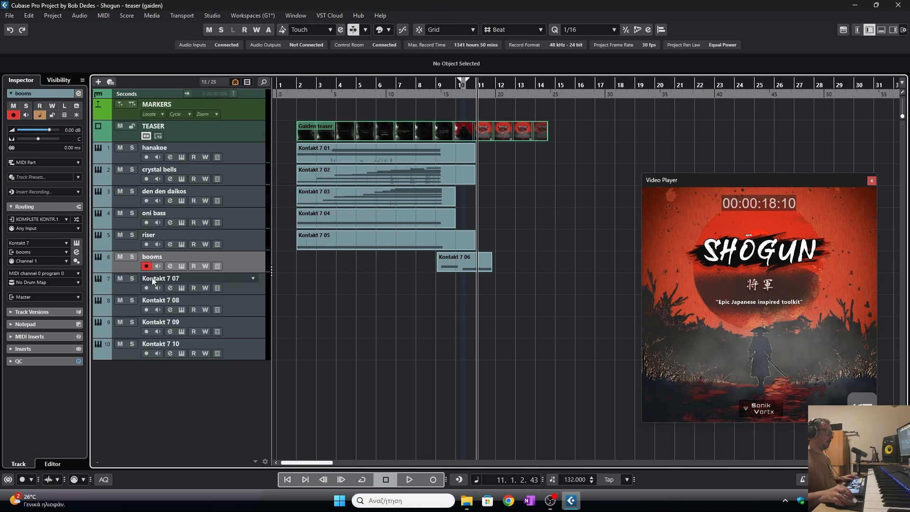
- Load the SHOGUN FX Whooshes & Risers.nki instrument into the seventh track's Kontakt and close it
{"action": "left_click", "coordinate": [169, 288]}
{"action": "left_click", "coordinate": [603, 156]}
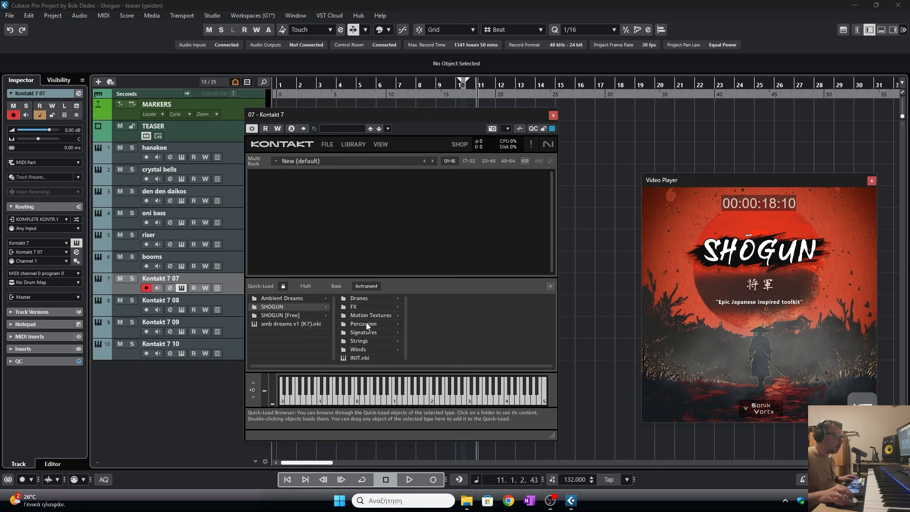
{"action": "left_click", "coordinate": [358, 307]}
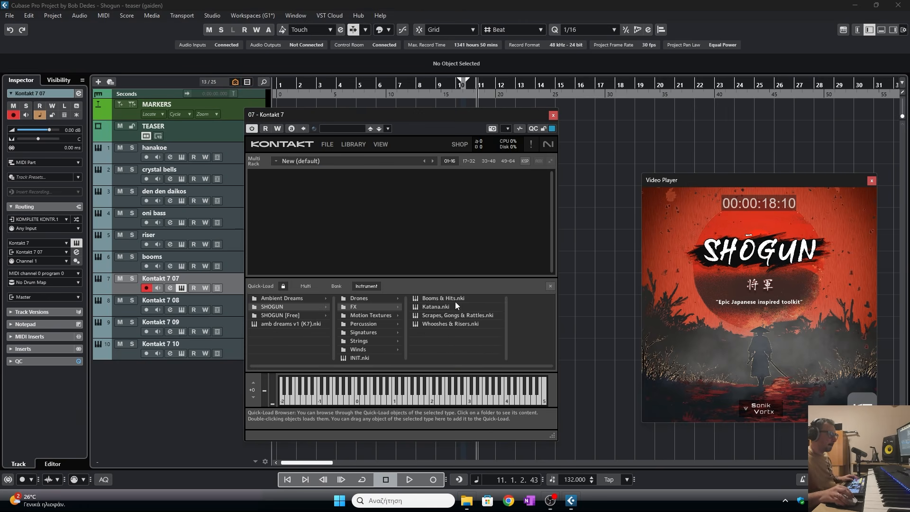
{"action": "left_click", "coordinate": [448, 323]}
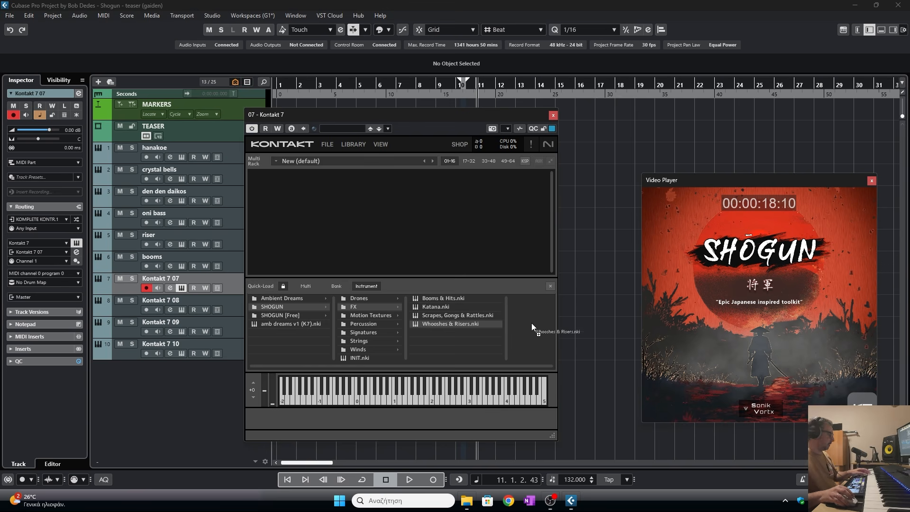
{"action": "left_click", "coordinate": [629, 286]}
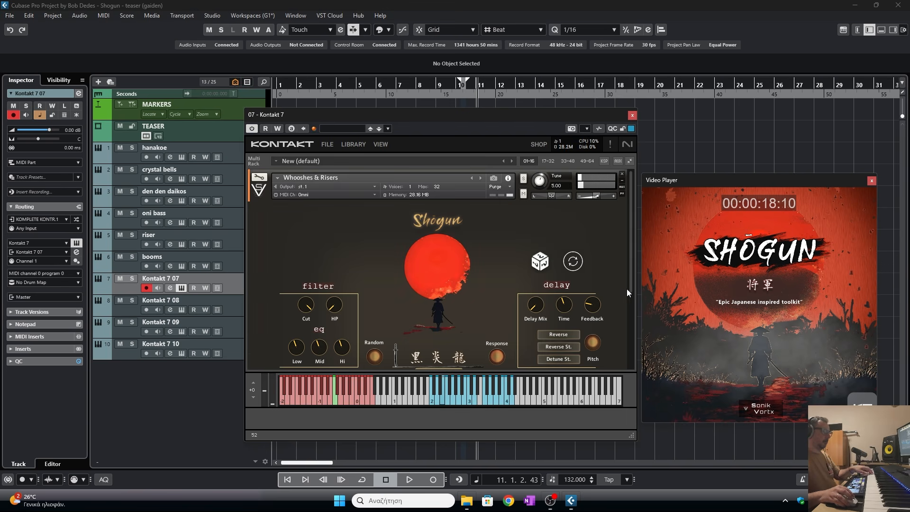
{"action": "left_click", "coordinate": [633, 116]}
- Record a MIDI part on the seventh track from bar 8 to bar 12 while watching the video
{"action": "left_click_drag", "start_coordinate": [426, 83], "coordinate": [426, 88]}
{"action": "double_click", "coordinate": [419, 83]}
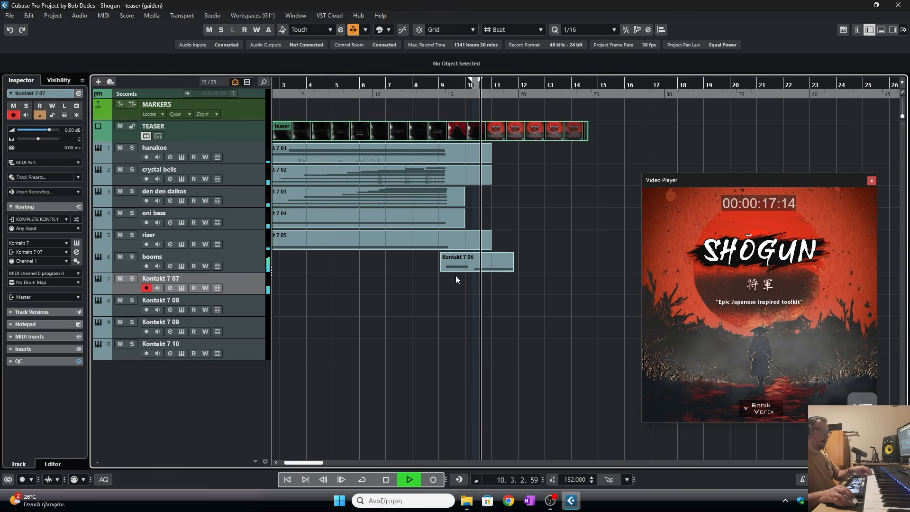
{"action": "key", "text": "space"}
{"action": "left_click", "coordinate": [416, 92]}
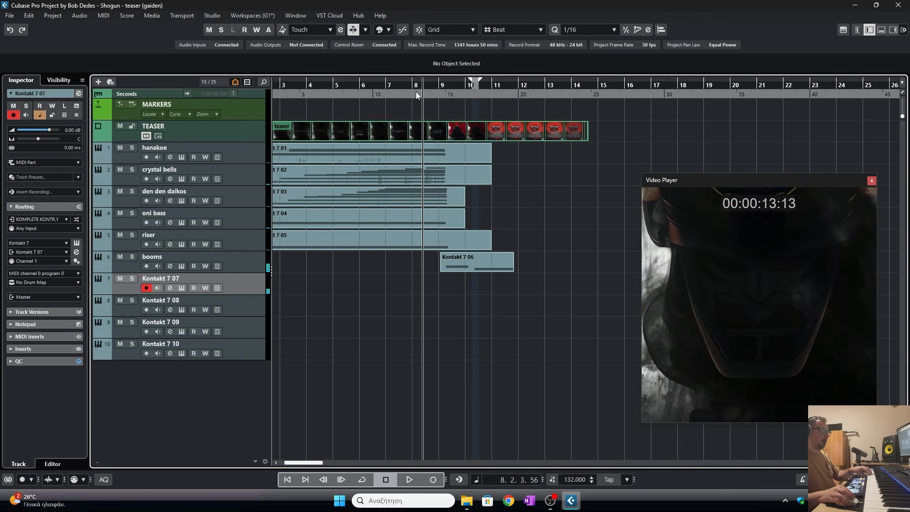
{"action": "left_click", "coordinate": [434, 474]}
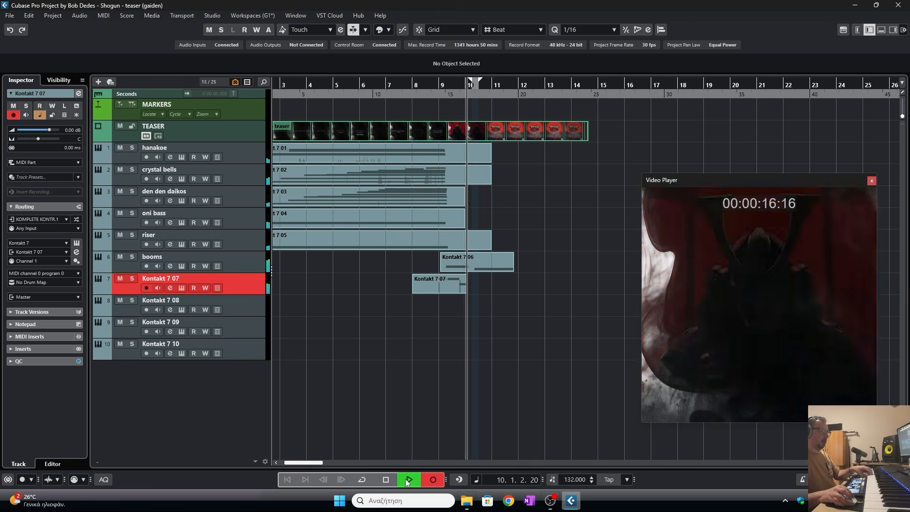
{"action": "left_click", "coordinate": [386, 480]}
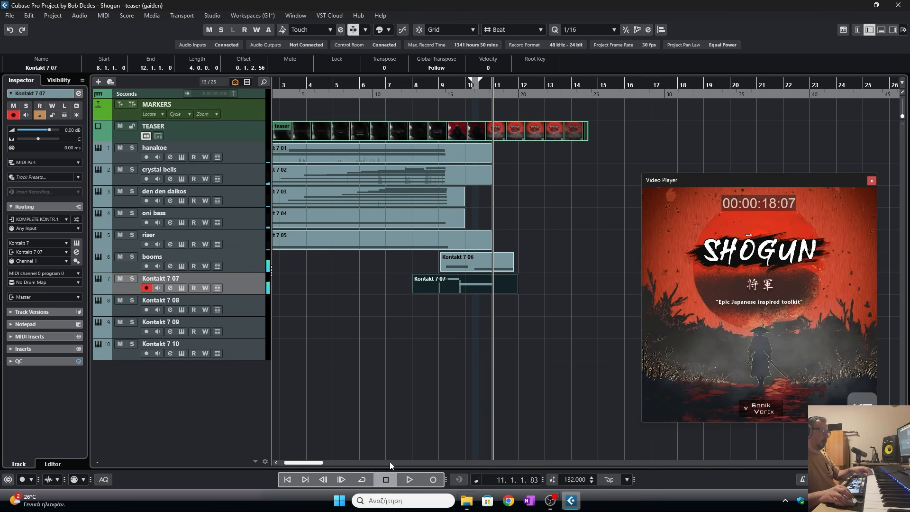
- Open the part in the Key Editor and move the A2 note's start to about 8.4.4.31, previewing playback
{"action": "double_click", "coordinate": [473, 288]}
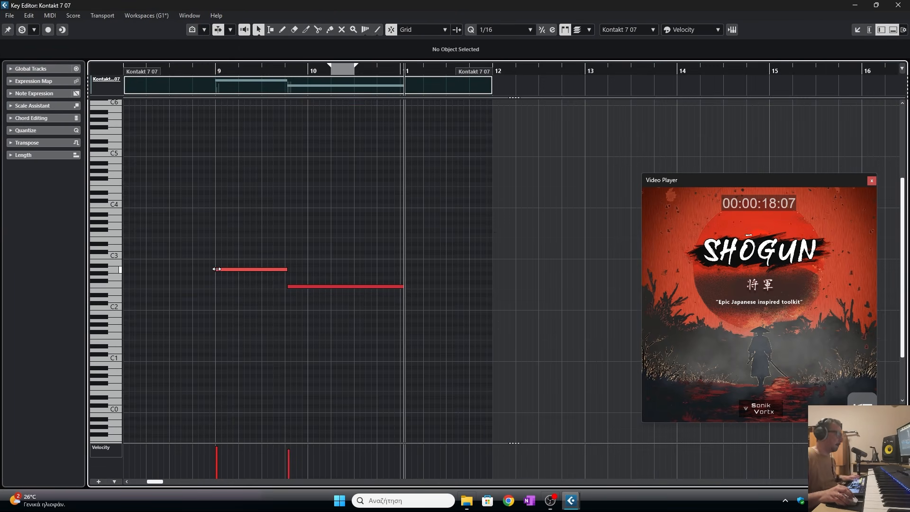
{"action": "left_click_drag", "start_coordinate": [216, 269], "coordinate": [224, 269]}
{"action": "left_click_drag", "start_coordinate": [165, 69], "coordinate": [177, 77]}
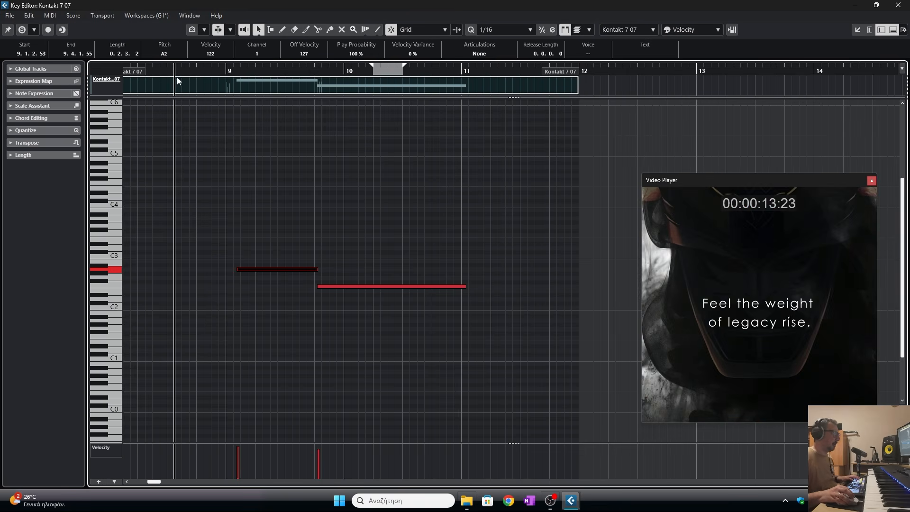
{"action": "key", "text": "space"}
{"action": "key", "text": "space"}
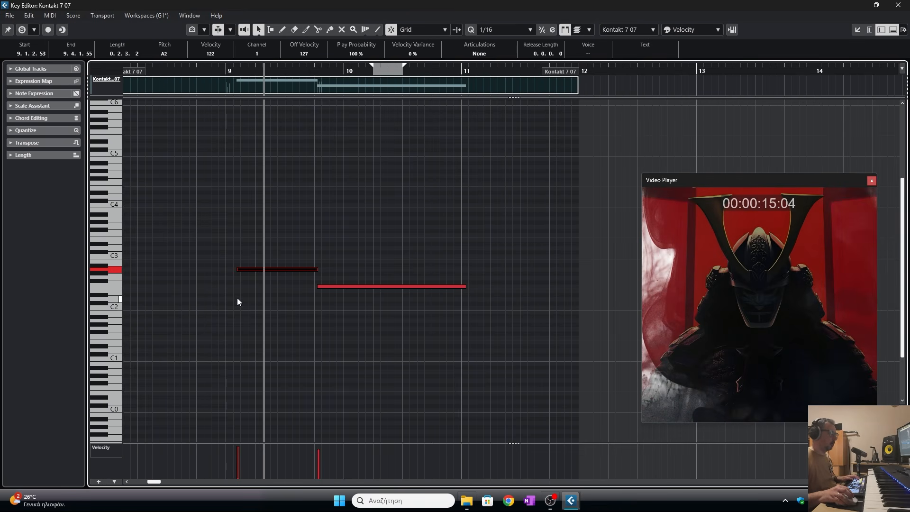
{"action": "left_click_drag", "start_coordinate": [237, 269], "coordinate": [226, 269]}
{"action": "key", "text": "space"}
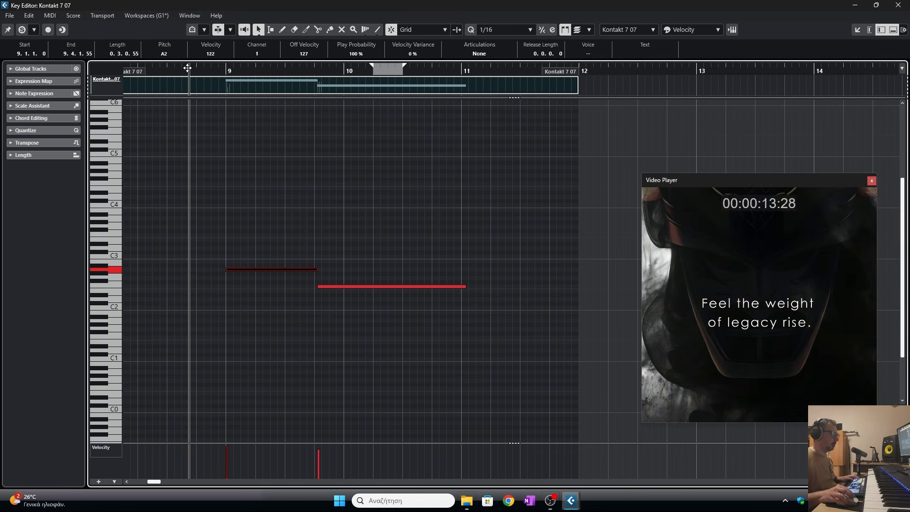
{"action": "key", "text": "space"}
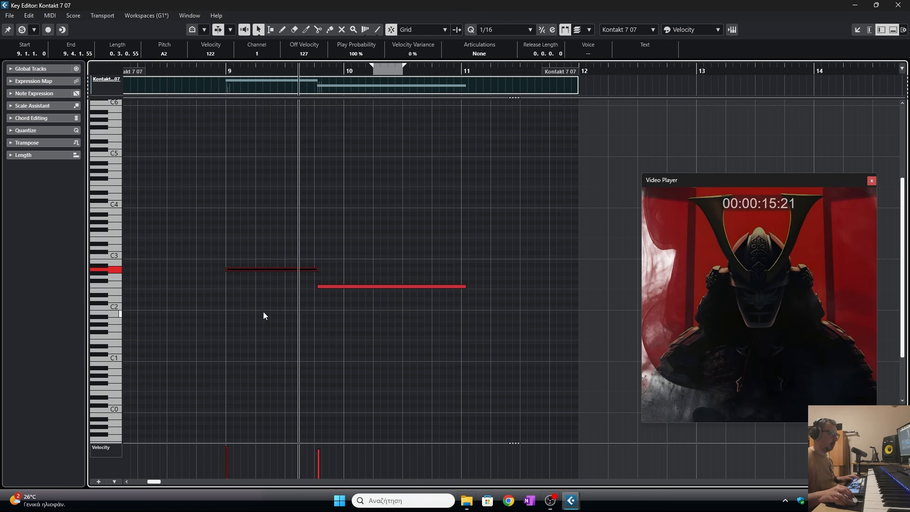
{"action": "left_click_drag", "start_coordinate": [228, 268], "coordinate": [223, 267]}
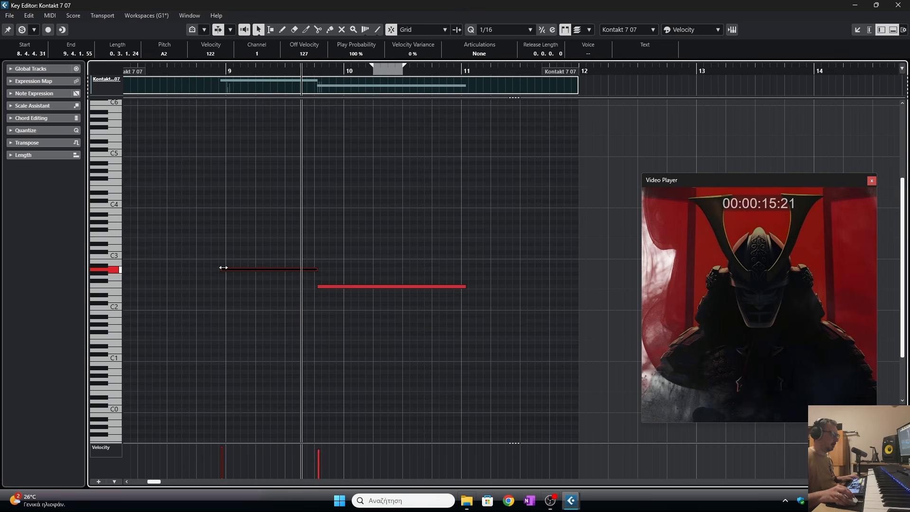
{"action": "left_click", "coordinate": [158, 68]}
{"action": "key", "text": "space"}
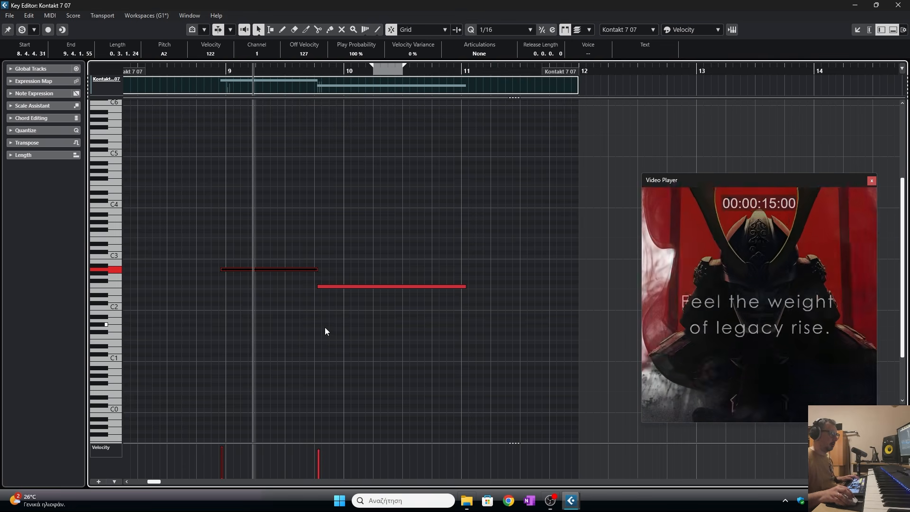
{"action": "key", "text": "space"}
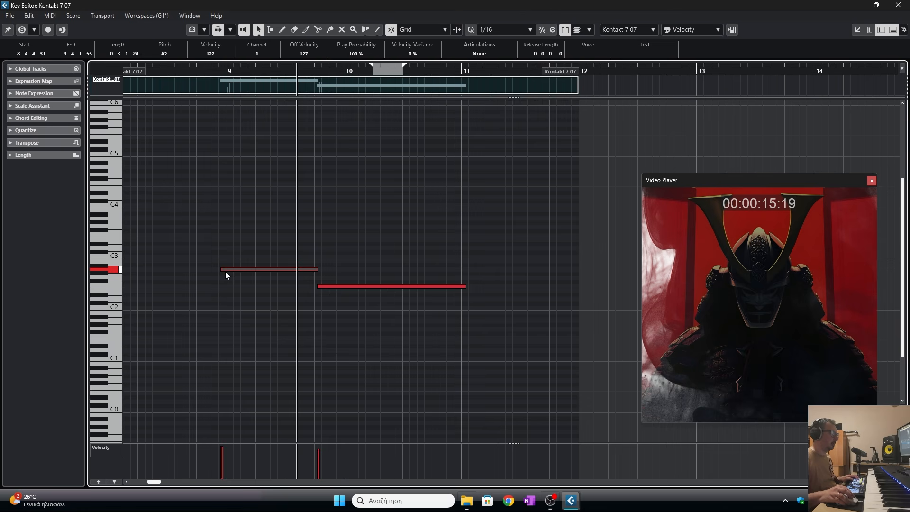
- Transpose that note down to C2 and move it to start at 8.3.2.0, previewing playback
{"action": "left_click_drag", "start_coordinate": [226, 269], "coordinate": [226, 288]}
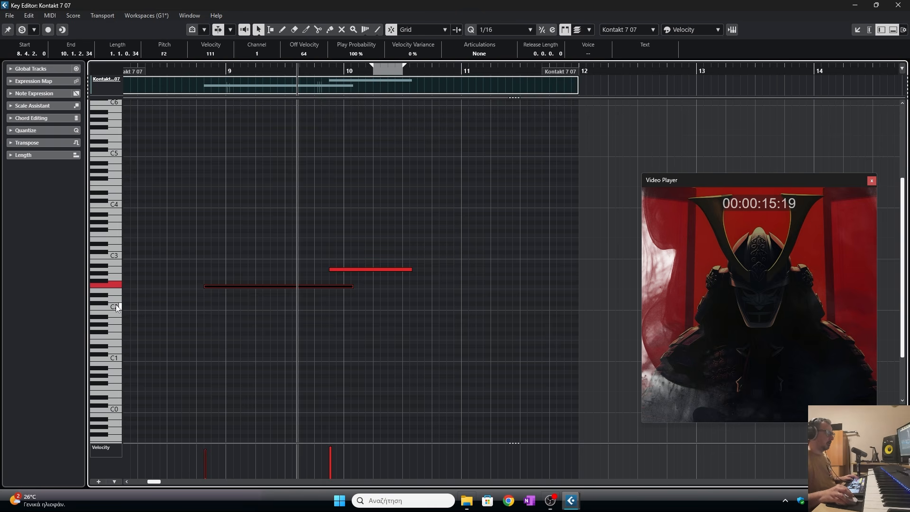
{"action": "left_click_drag", "start_coordinate": [213, 288], "coordinate": [213, 309]}
{"action": "left_click", "coordinate": [170, 72]}
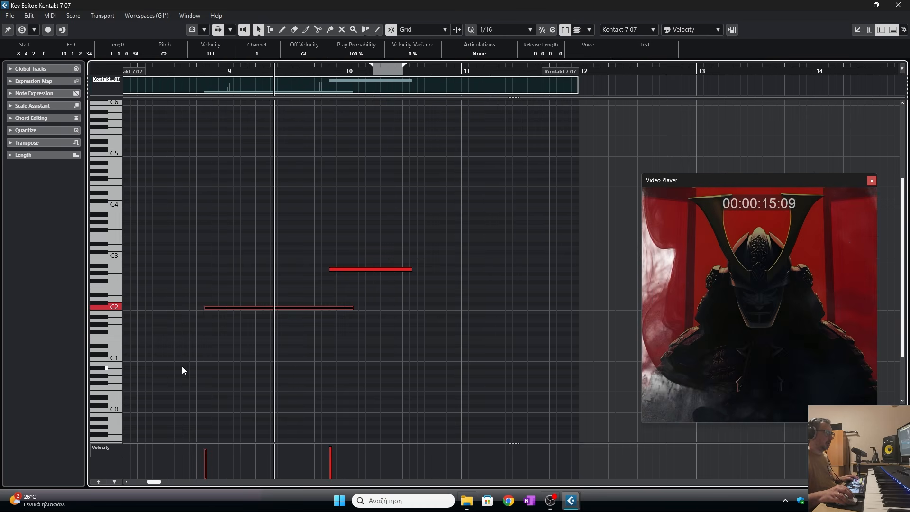
{"action": "key", "text": "space"}
{"action": "left_click", "coordinate": [229, 305]}
{"action": "left_click_drag", "start_coordinate": [216, 306], "coordinate": [187, 308]}
{"action": "left_click", "coordinate": [160, 70]}
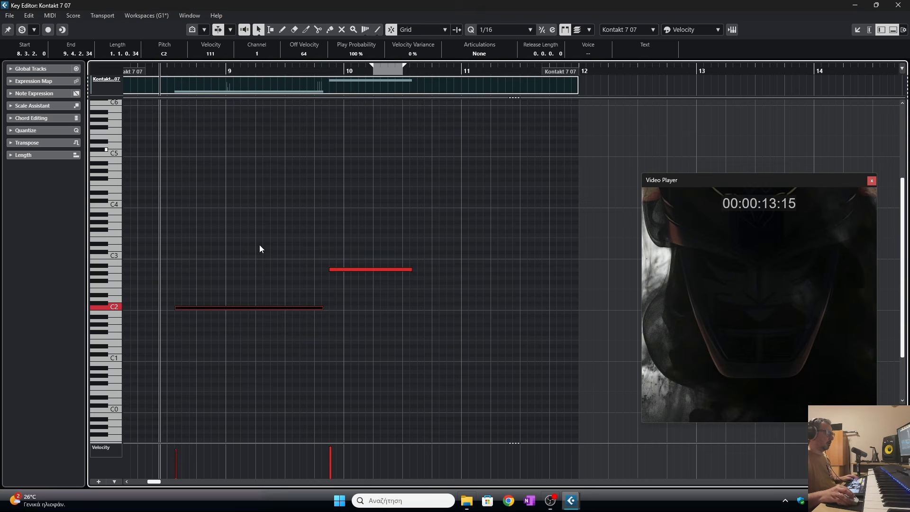
{"action": "key", "text": "space"}
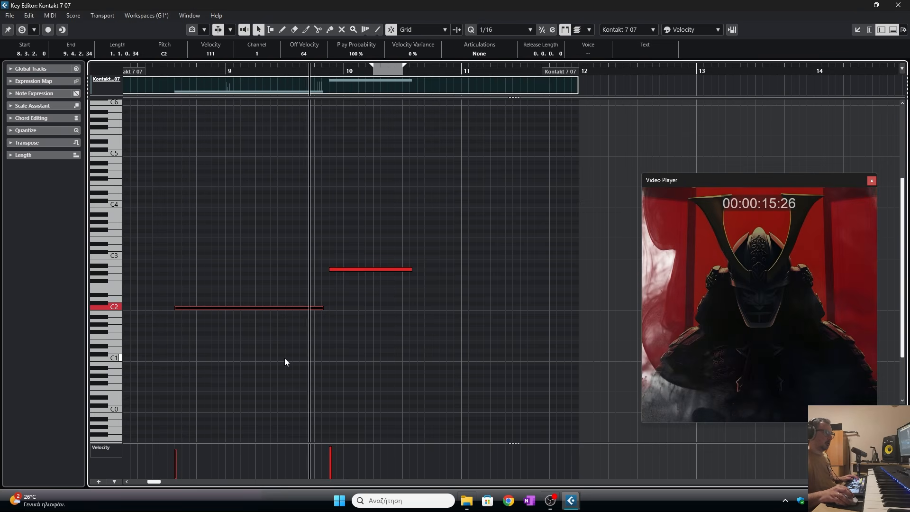
{"action": "key", "text": "space"}
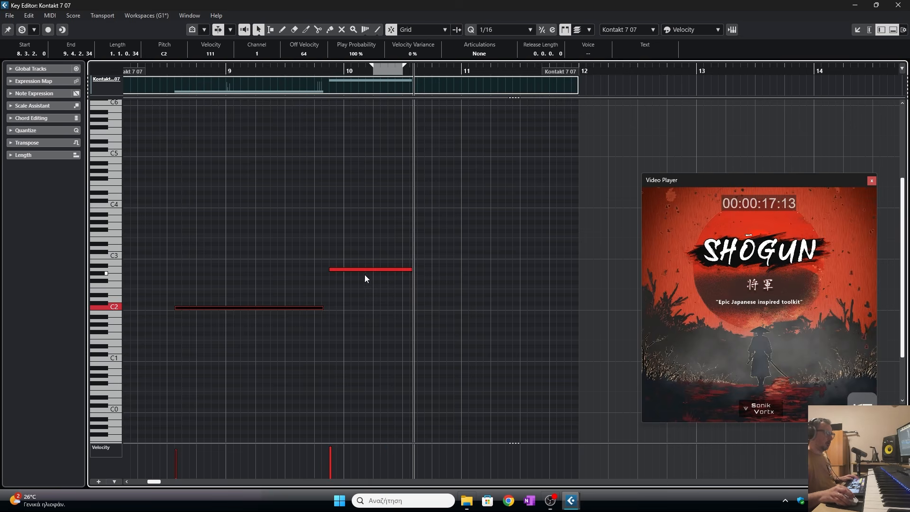
- Try moving the upper A2 note to start at 10.1.3.0, previewing playback
{"action": "left_click_drag", "start_coordinate": [370, 270], "coordinate": [418, 268]}
{"action": "left_click", "coordinate": [344, 72]}
{"action": "key", "text": "space"}
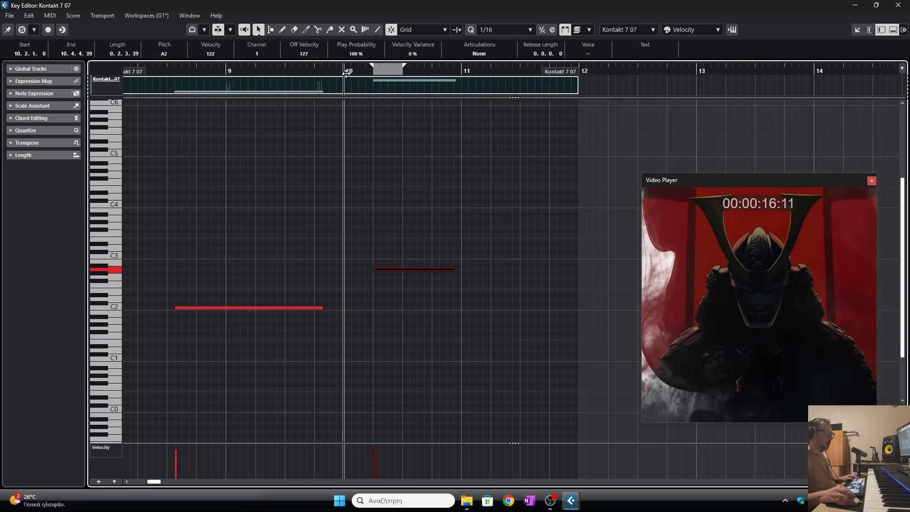
{"action": "key", "text": "space"}
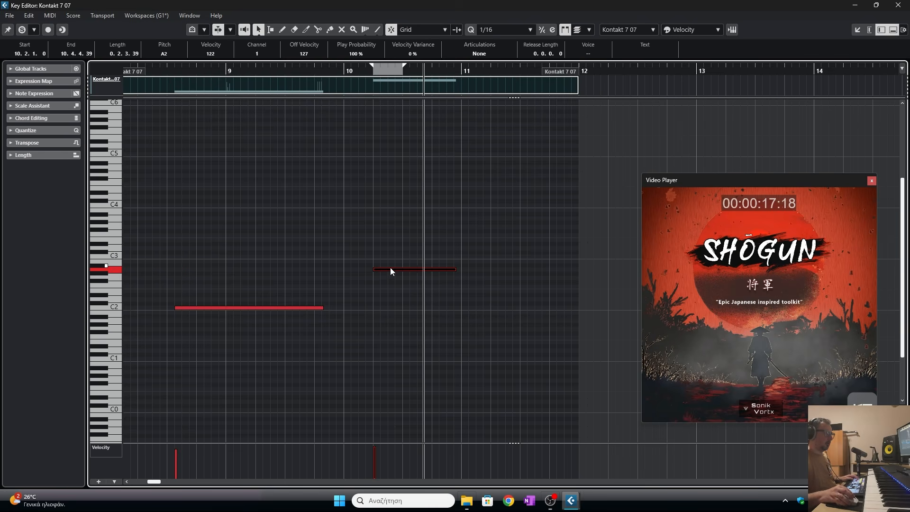
{"action": "left_click_drag", "start_coordinate": [391, 268], "coordinate": [376, 268]}
{"action": "left_click", "coordinate": [310, 71]}
{"action": "key", "text": "space"}
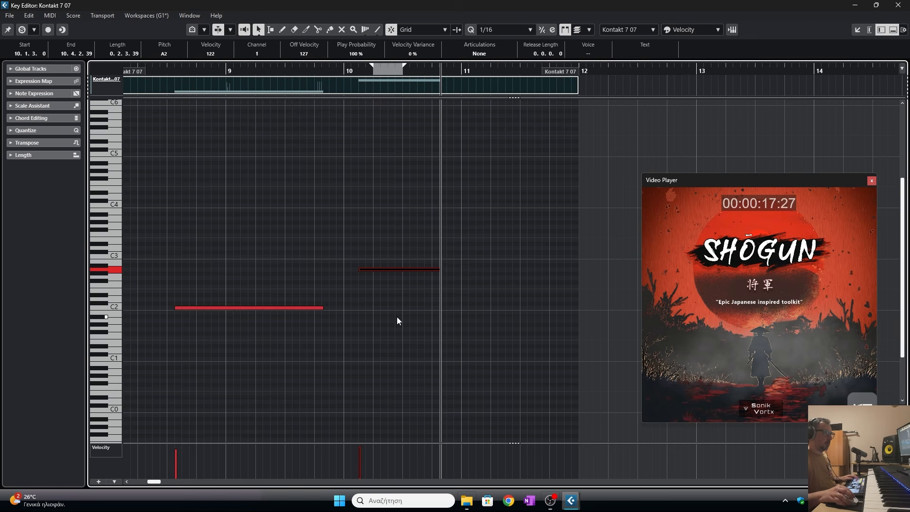
{"action": "left_click", "coordinate": [152, 70]}
{"action": "key", "text": "space"}
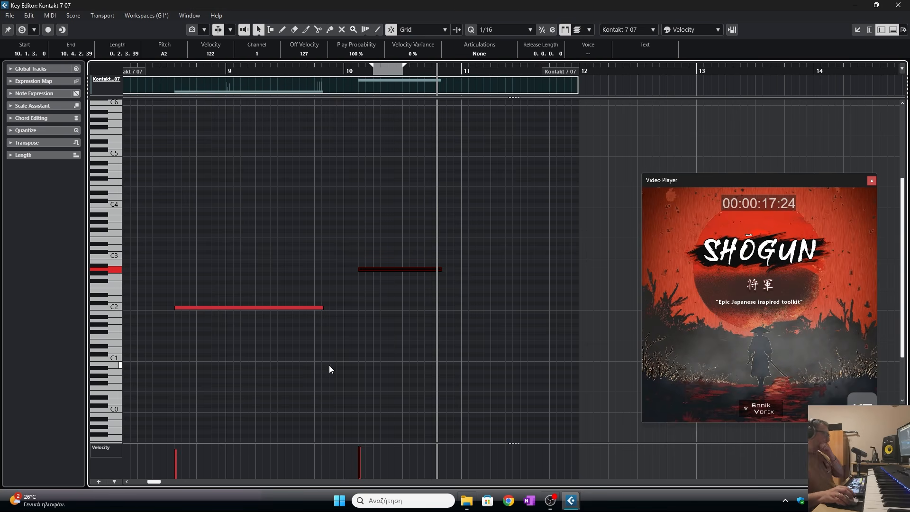
- Delete the upper A2 note and close the Key Editor
{"action": "key", "text": "Delete"}
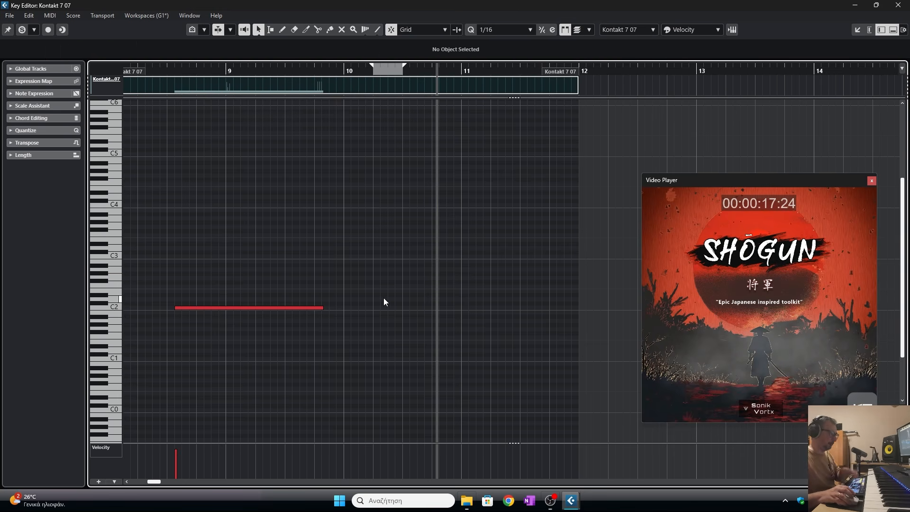
{"action": "left_click", "coordinate": [903, 4]}
- Rename the Kontakt 7 07 track to whoosh
{"action": "double_click", "coordinate": [168, 276]}
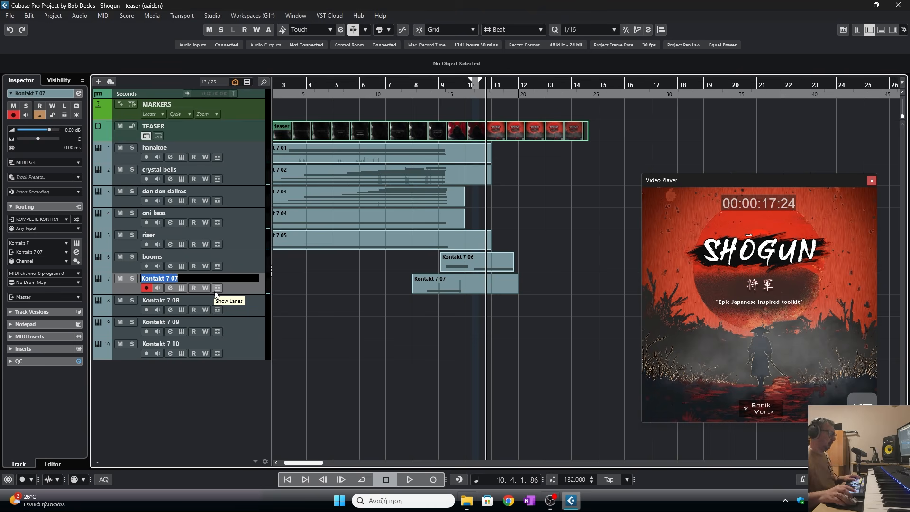
{"action": "left_click", "coordinate": [322, 306]}
{"action": "double_click", "coordinate": [193, 280]}
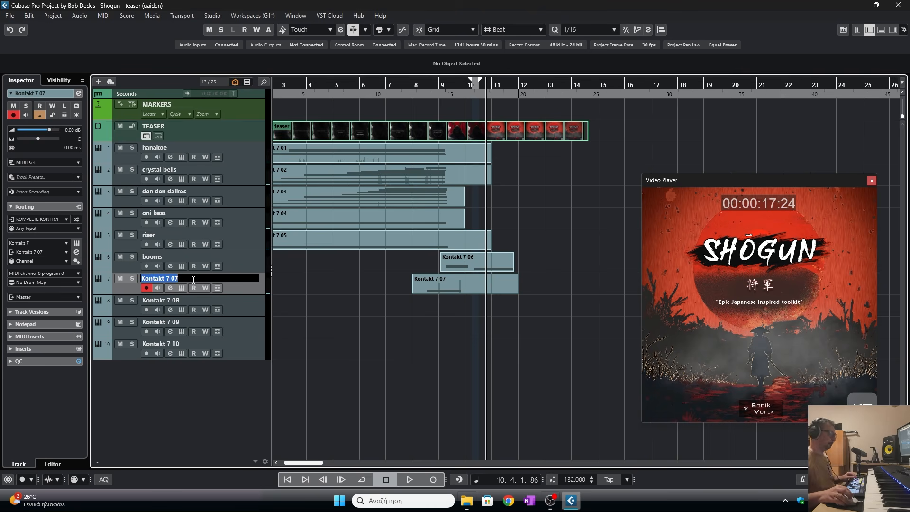
{"action": "type", "text": "who"}
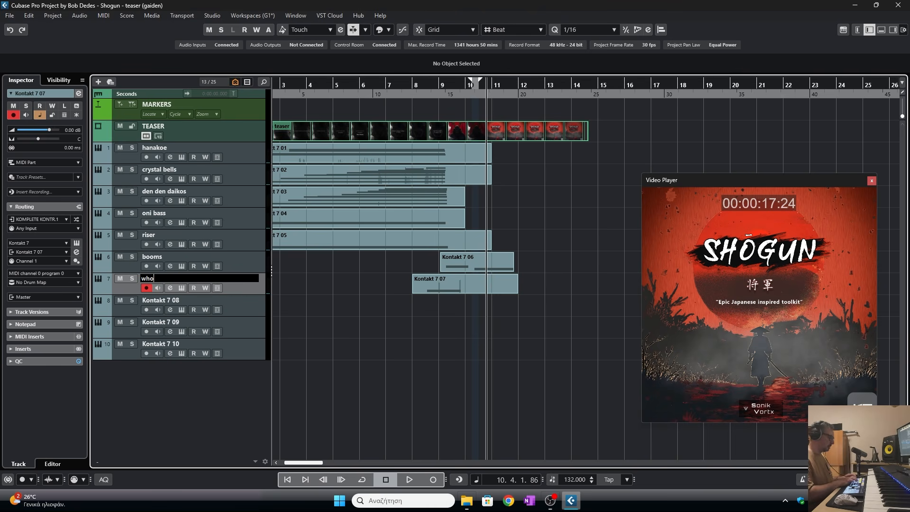
{"action": "type", "text": "os"}
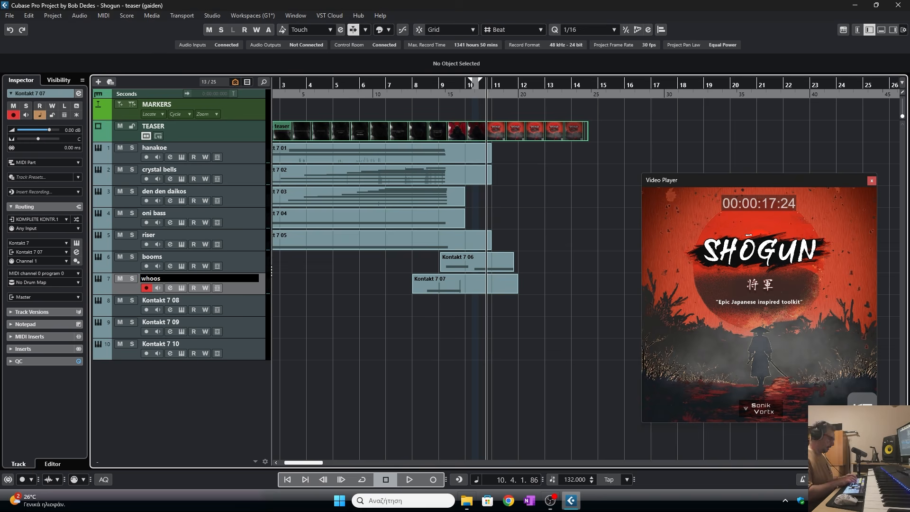
{"action": "type", "text": "h"}
{"action": "key", "text": "Return"}
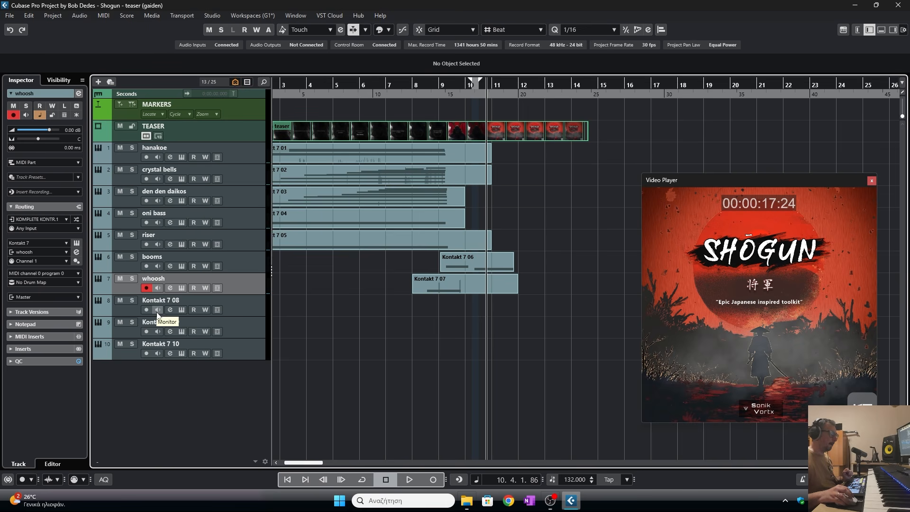
- Load the SHOGUN FX instrument Scrapes, Gongs & Rattles into the Kontakt on the Kontakt 7 08 track
{"action": "left_click", "coordinate": [169, 302]}
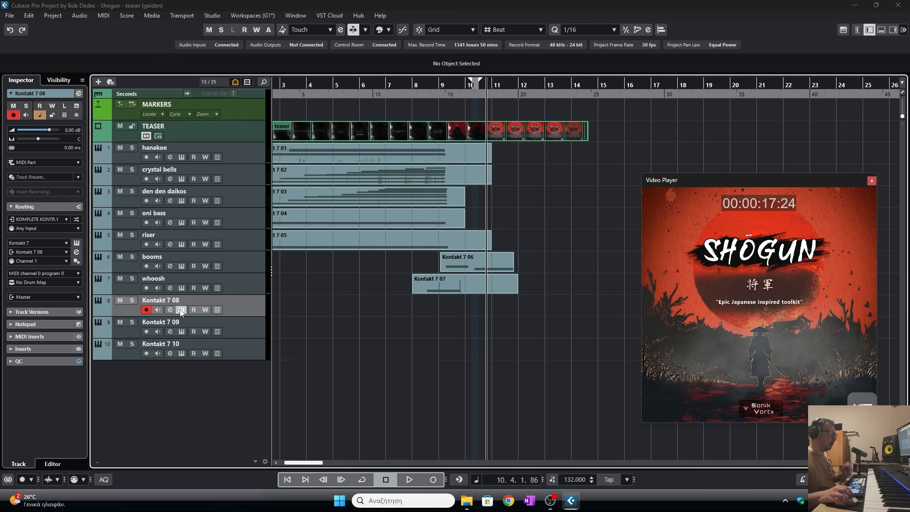
{"action": "double_click", "coordinate": [413, 259]}
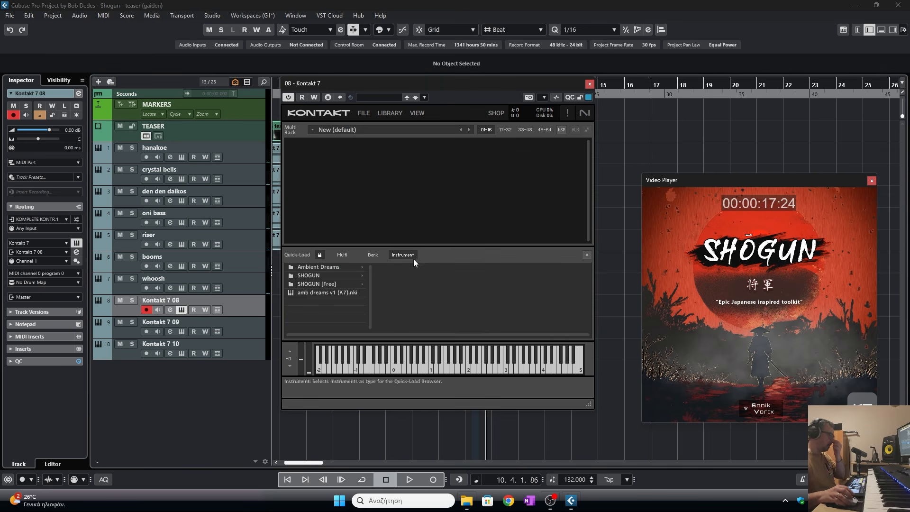
{"action": "left_click", "coordinate": [317, 277]}
{"action": "left_click", "coordinate": [406, 277]}
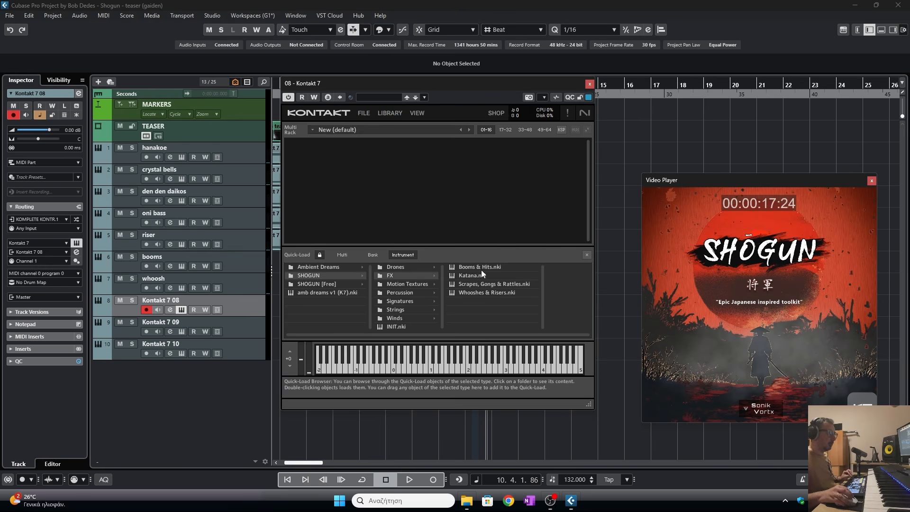
{"action": "left_click_drag", "start_coordinate": [476, 282], "coordinate": [588, 258]}
{"action": "left_click", "coordinate": [666, 256]}
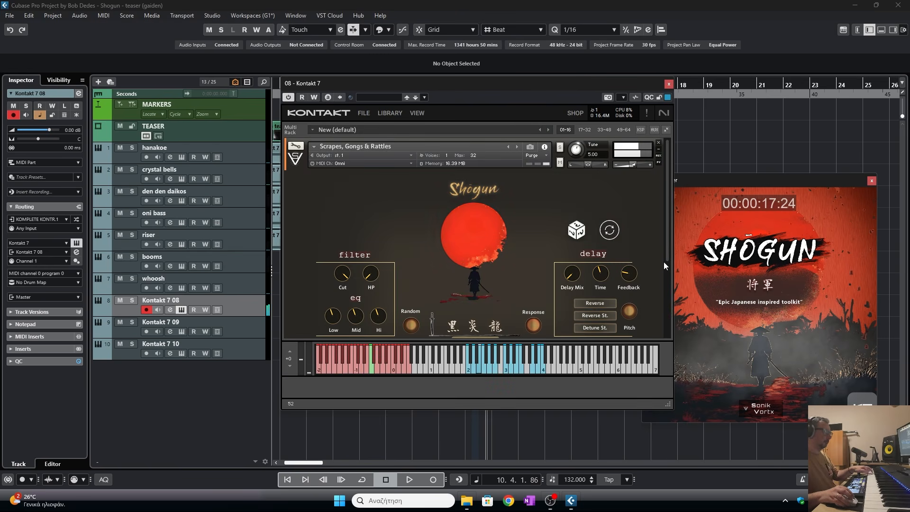
- Set the Scrapes instrument's low EQ to about -1.9 dB and envelope attack to about 198.8 ms, then close Kontakt
{"action": "left_click_drag", "start_coordinate": [623, 88], "coordinate": [378, 70]}
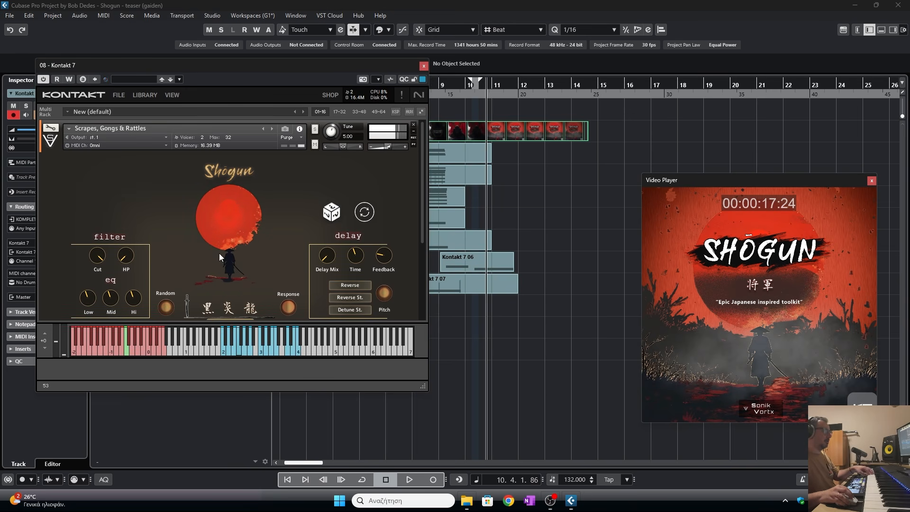
{"action": "left_click_drag", "start_coordinate": [426, 390], "coordinate": [436, 456]}
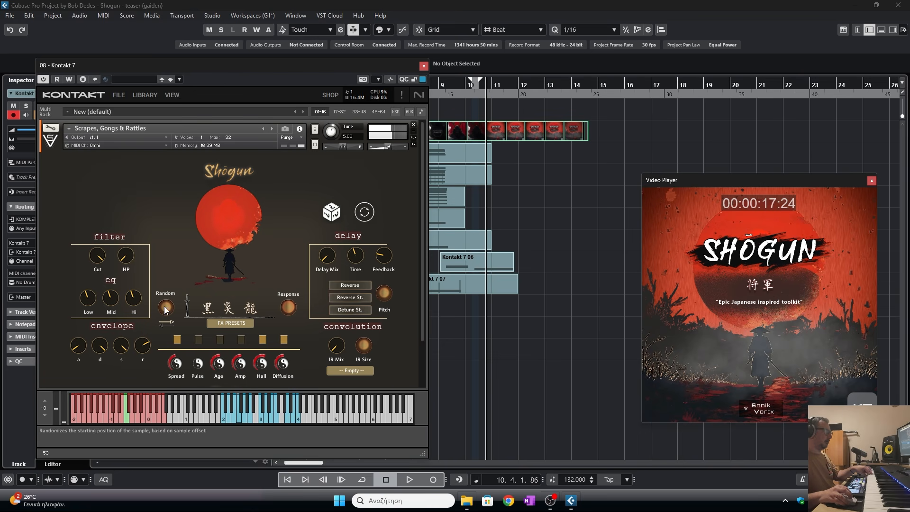
{"action": "mouse_move", "coordinate": [215, 304]}
{"action": "left_mouse_down"}
{"action": "mouse_move", "coordinate": [207, 307]}
{"action": "mouse_move", "coordinate": [214, 309]}
{"action": "left_mouse_up"}
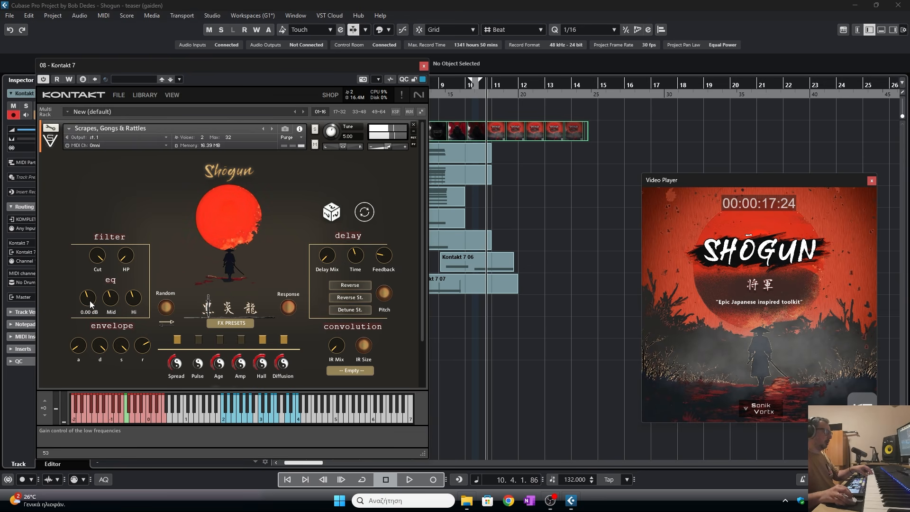
{"action": "left_click_drag", "start_coordinate": [89, 301], "coordinate": [93, 308]}
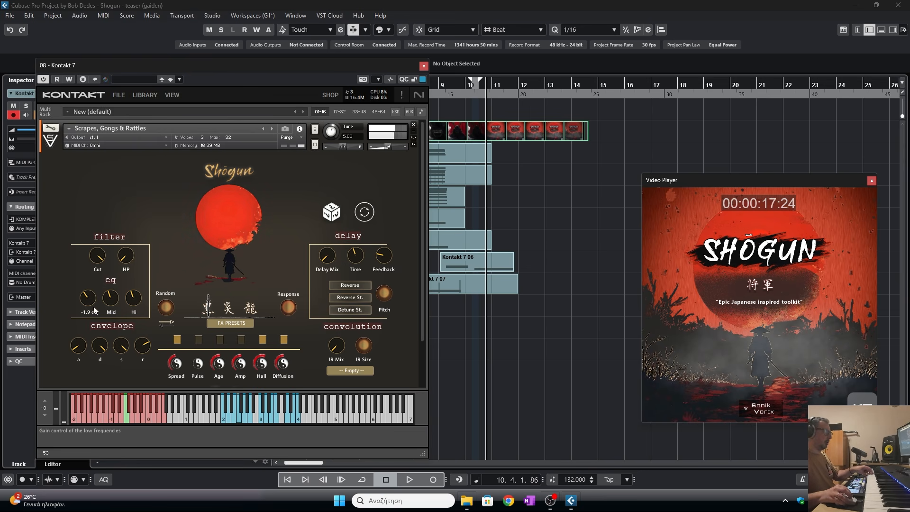
{"action": "left_click_drag", "start_coordinate": [80, 345], "coordinate": [81, 320]}
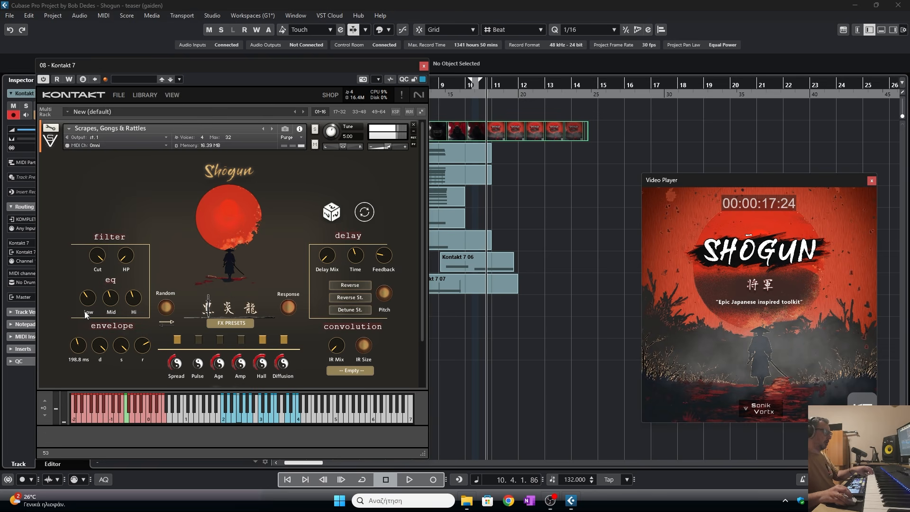
{"action": "left_click", "coordinate": [424, 65]}
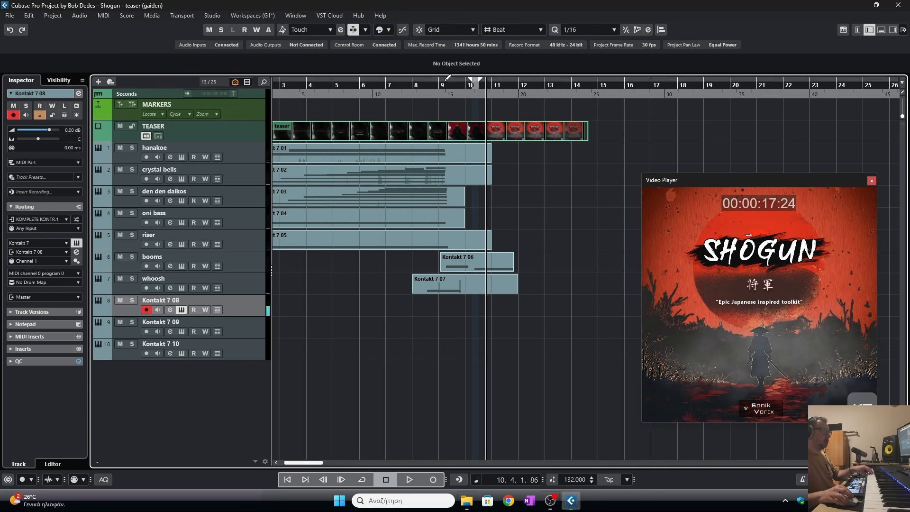
- Preview playback, then record a scrape part on the Kontakt 7 08 track around bars 9 to 11
{"action": "key", "text": "space"}
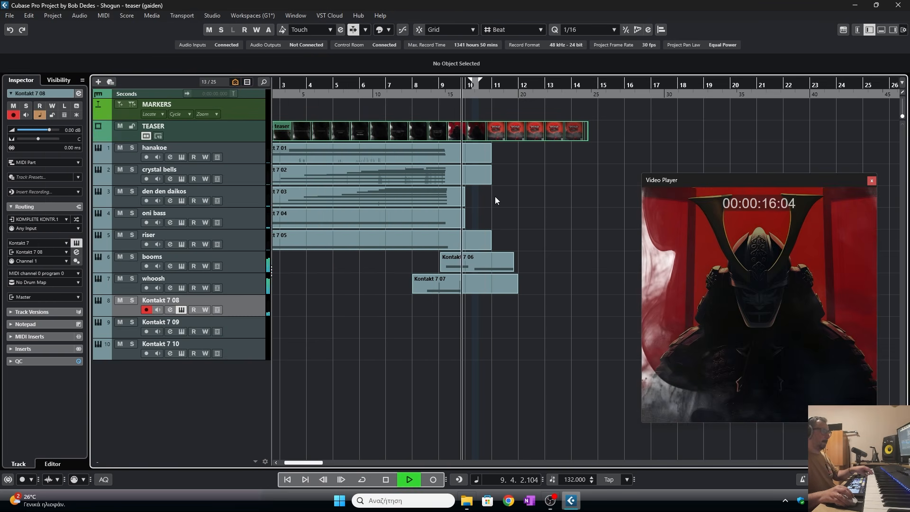
{"action": "key", "text": "space"}
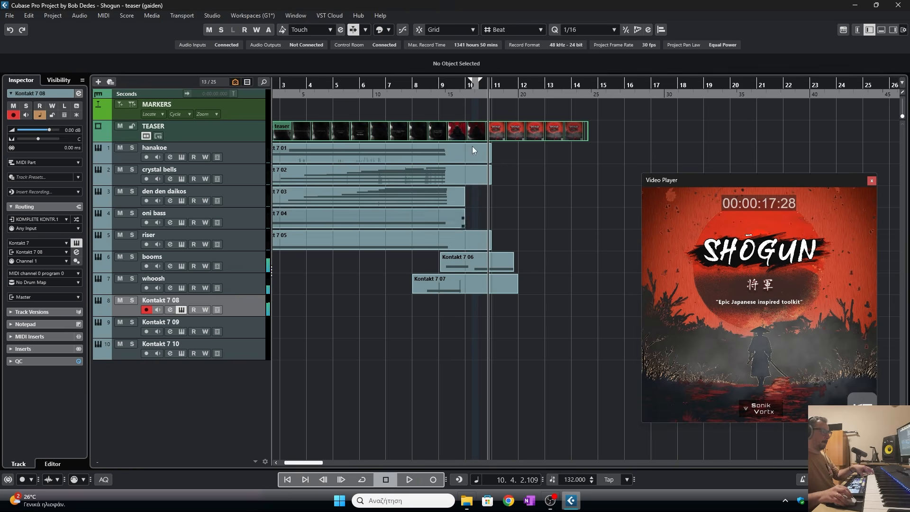
{"action": "key", "text": "h"}
{"action": "left_click", "coordinate": [425, 478]}
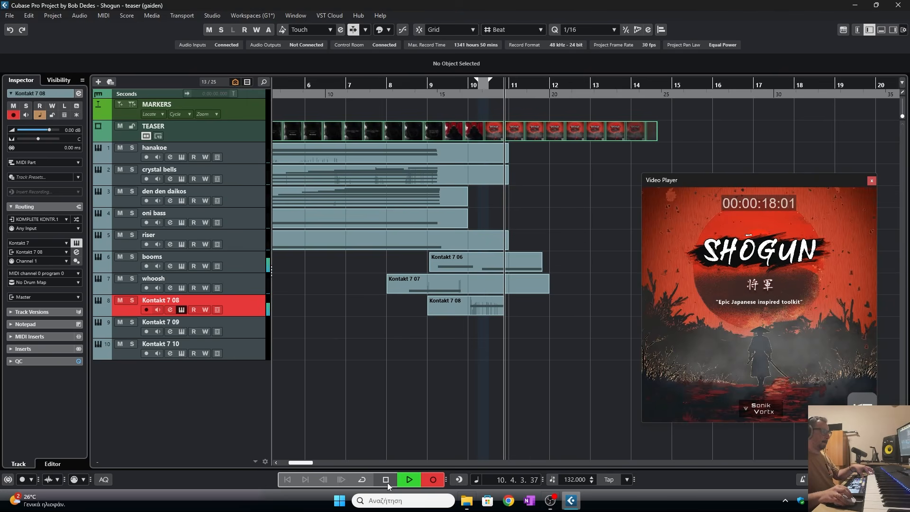
{"action": "left_click", "coordinate": [386, 479]}
- In the Key Editor, move the F2 note's start to 10.1.4.38, previewing playback, and close the editor
{"action": "double_click", "coordinate": [480, 311]}
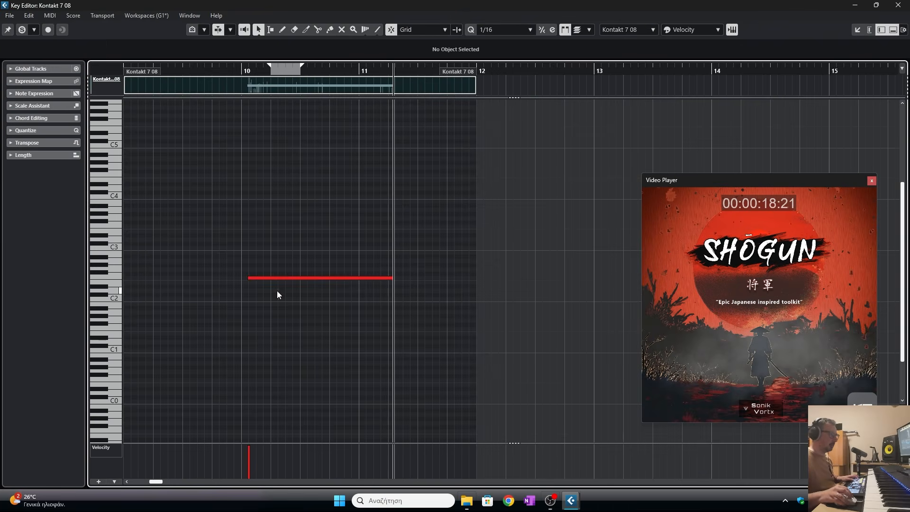
{"action": "left_click_drag", "start_coordinate": [248, 277], "coordinate": [261, 276]}
{"action": "left_click", "coordinate": [197, 65]}
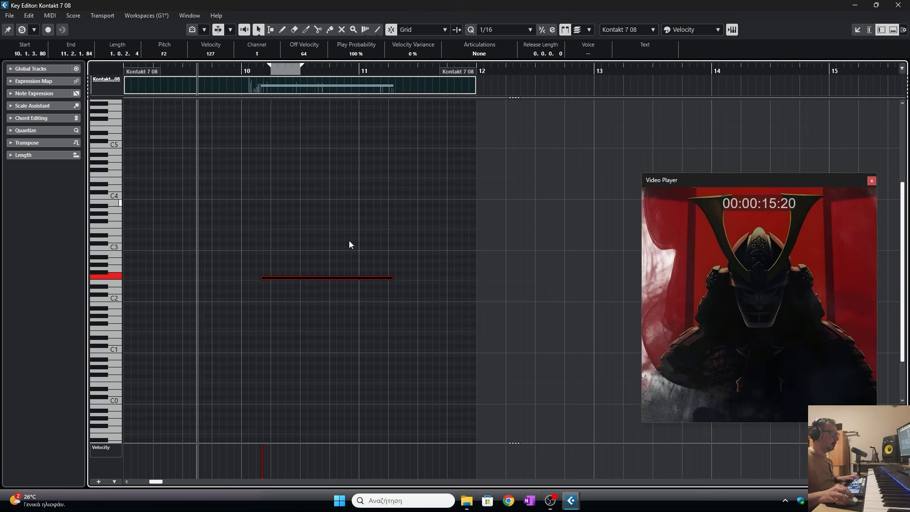
{"action": "key", "text": "space"}
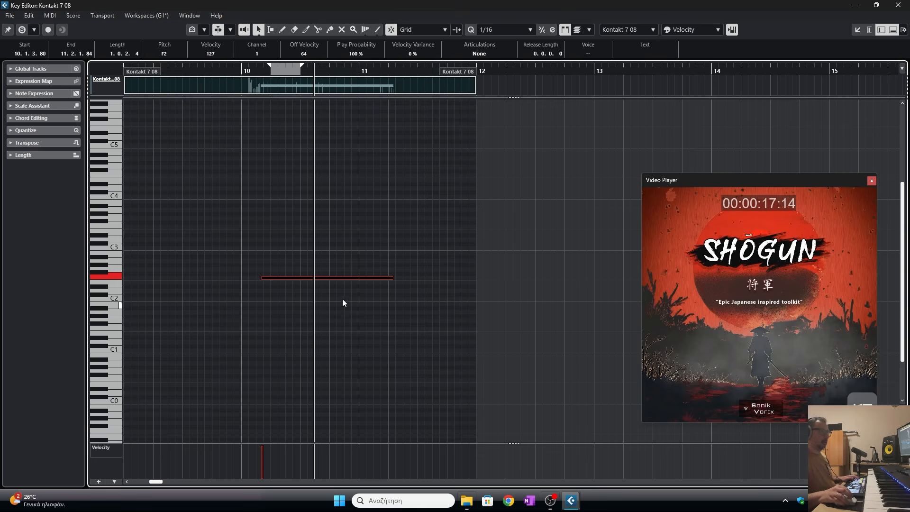
{"action": "left_click_drag", "start_coordinate": [262, 278], "coordinate": [265, 278]}
{"action": "left_click", "coordinate": [238, 72]}
{"action": "key", "text": "space"}
{"action": "left_click", "coordinate": [231, 70]}
{"action": "key", "text": "space"}
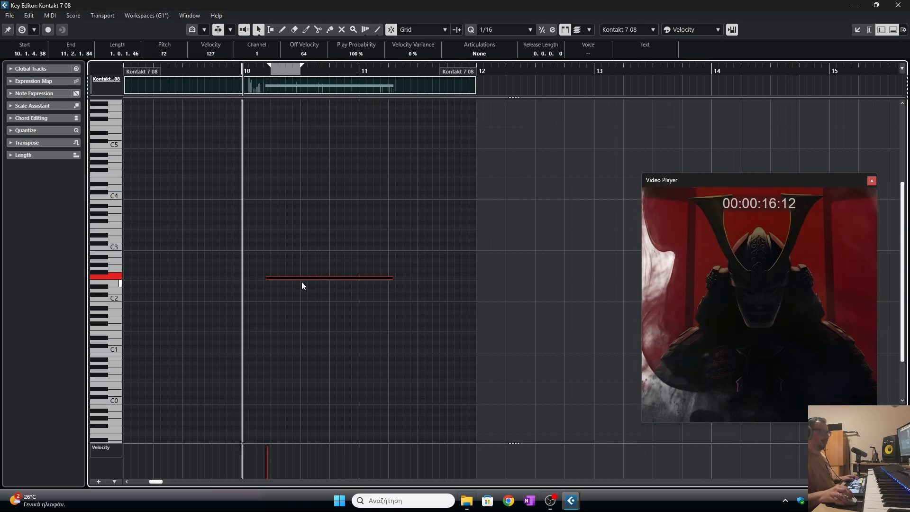
{"action": "key", "text": "space"}
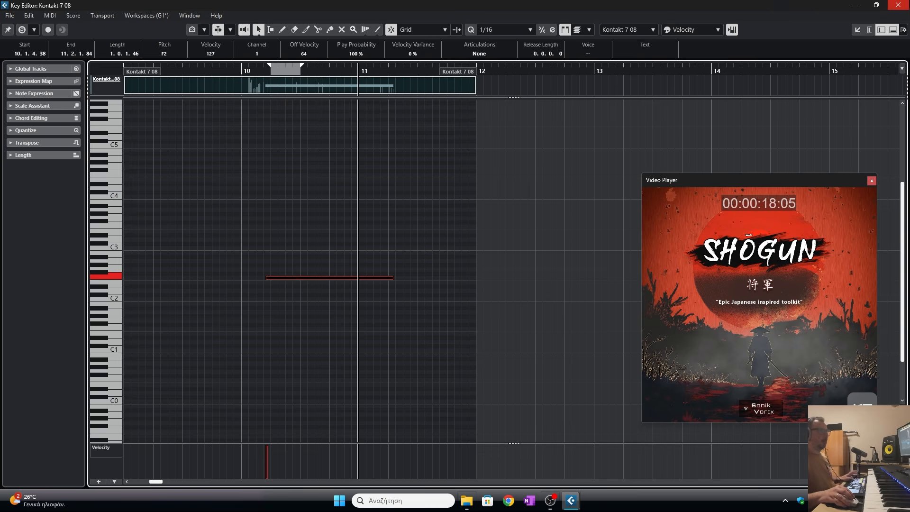
{"action": "key", "text": "Escape"}
- Rename the Kontakt 7 08 track to scrape
{"action": "double_click", "coordinate": [181, 301]}
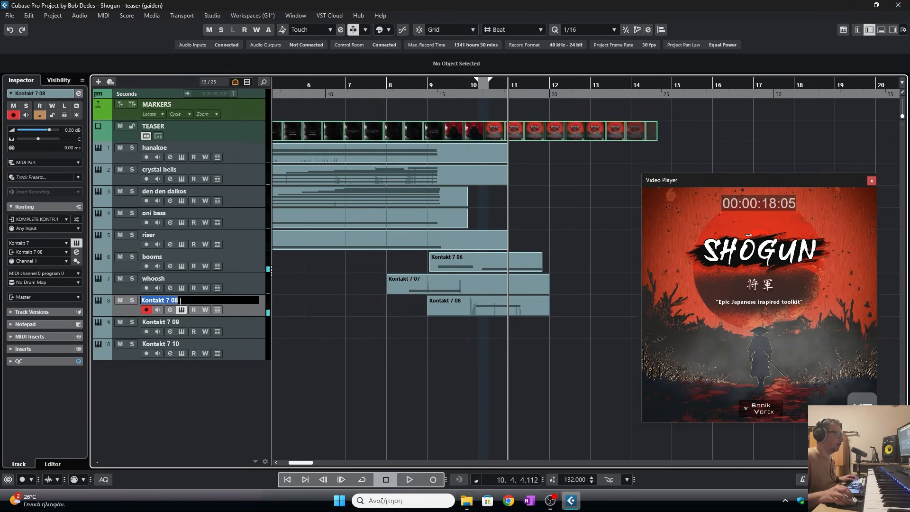
{"action": "type", "text": "sc"}
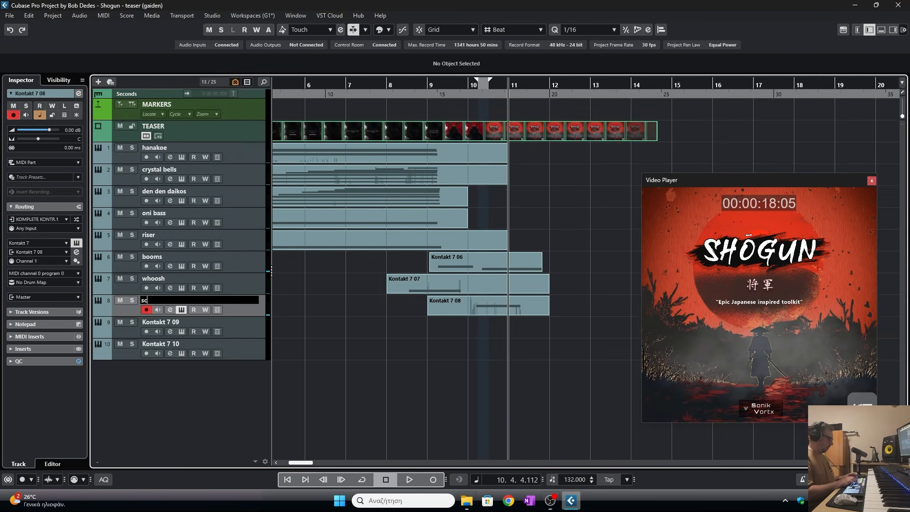
{"action": "type", "text": "rape"}
{"action": "key", "text": "Return"}
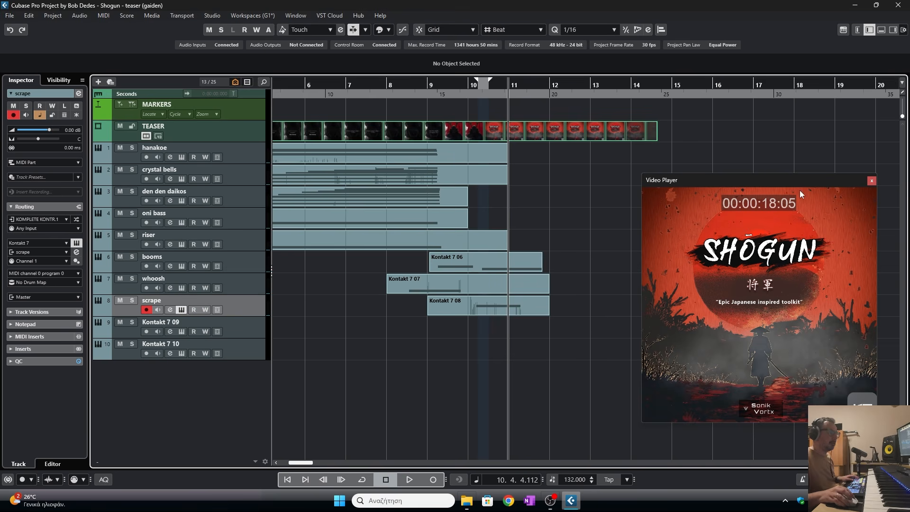
- Load the SHOGUN Percussion instrument -Epic Percussion Ens. (Master)- into the Kontakt on the Kontakt 7 09 track
{"action": "left_click", "coordinate": [206, 320]}
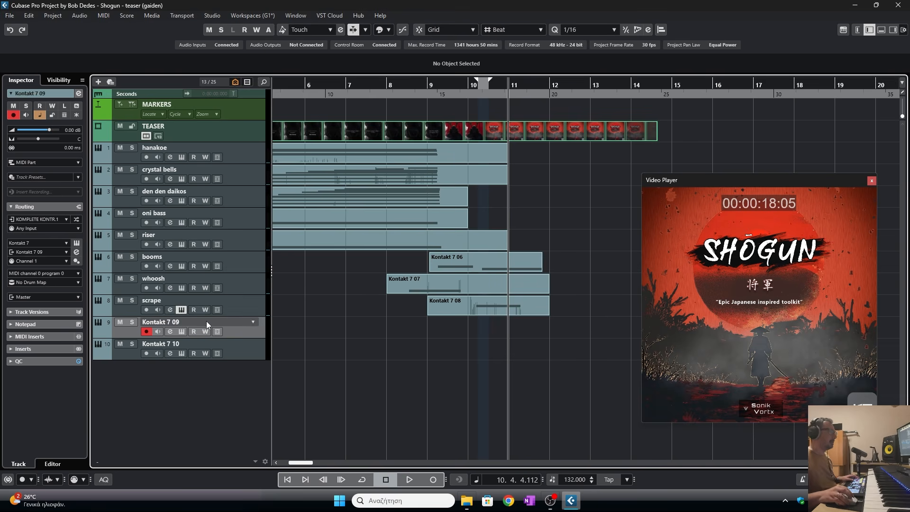
{"action": "left_click", "coordinate": [181, 332]}
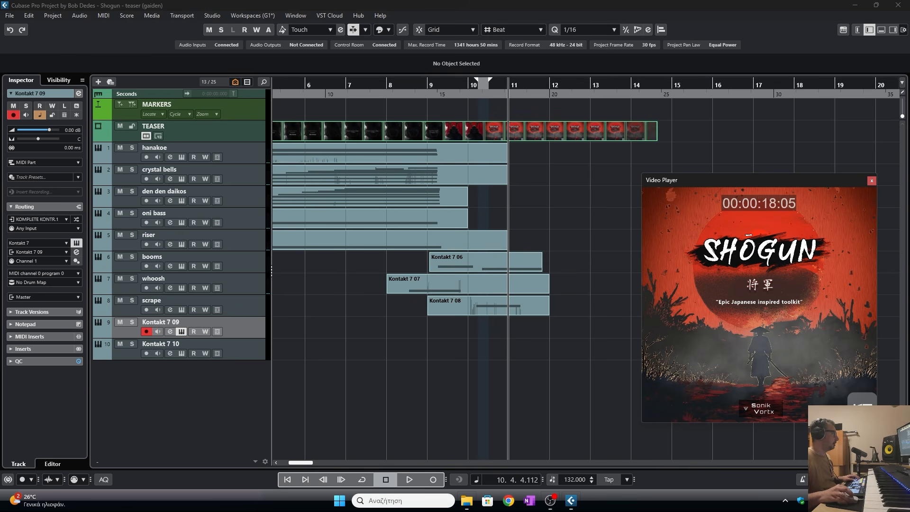
{"action": "right_click", "coordinate": [208, 273]}
{"action": "double_click", "coordinate": [406, 233]}
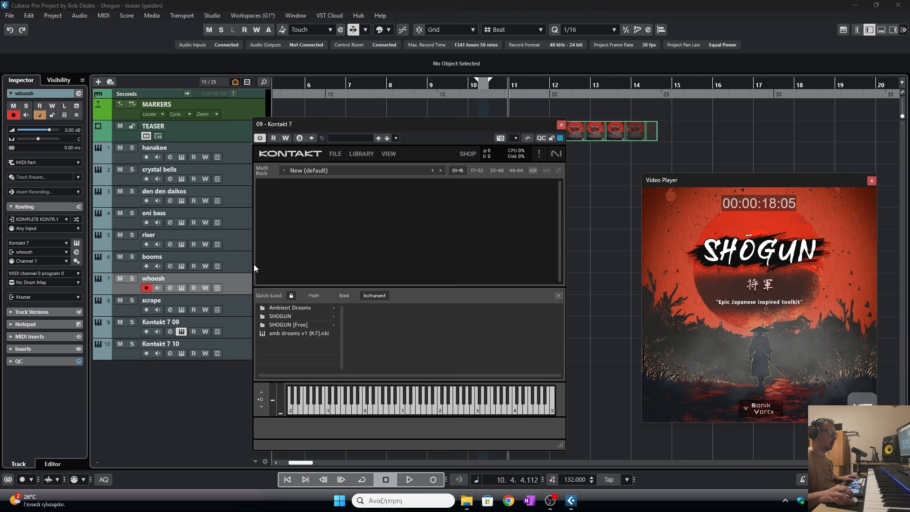
{"action": "left_click", "coordinate": [188, 322]}
{"action": "left_click", "coordinate": [293, 316]}
{"action": "left_click", "coordinate": [394, 333]}
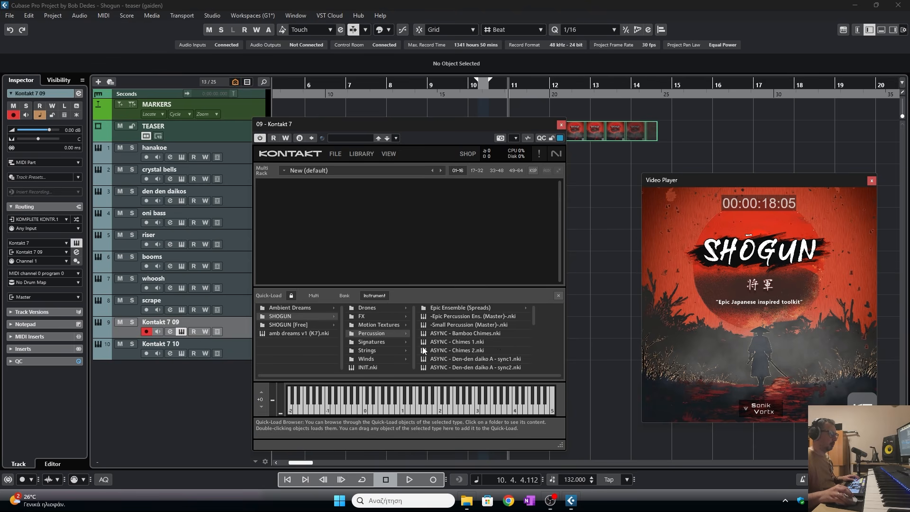
{"action": "left_click_drag", "start_coordinate": [454, 320], "coordinate": [564, 300]}
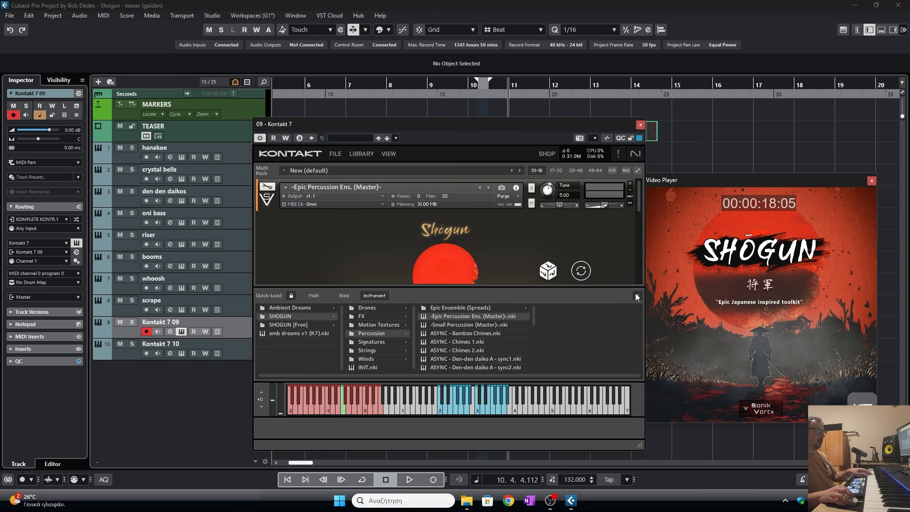
{"action": "left_click", "coordinate": [635, 295]}
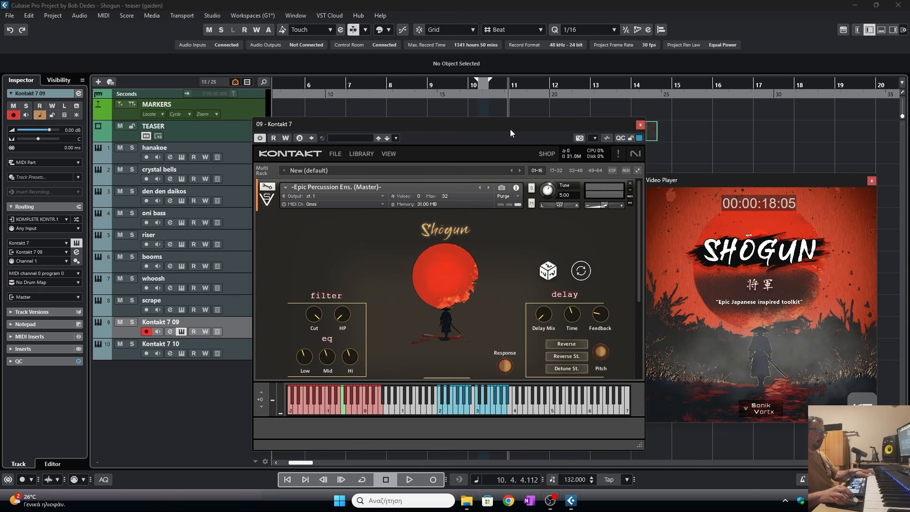
- Move and enlarge the Kontakt window to show all of the Epic Percussion controls
{"action": "left_click_drag", "start_coordinate": [510, 129], "coordinate": [373, 13]}
{"action": "left_click_drag", "start_coordinate": [501, 325], "coordinate": [535, 430]}
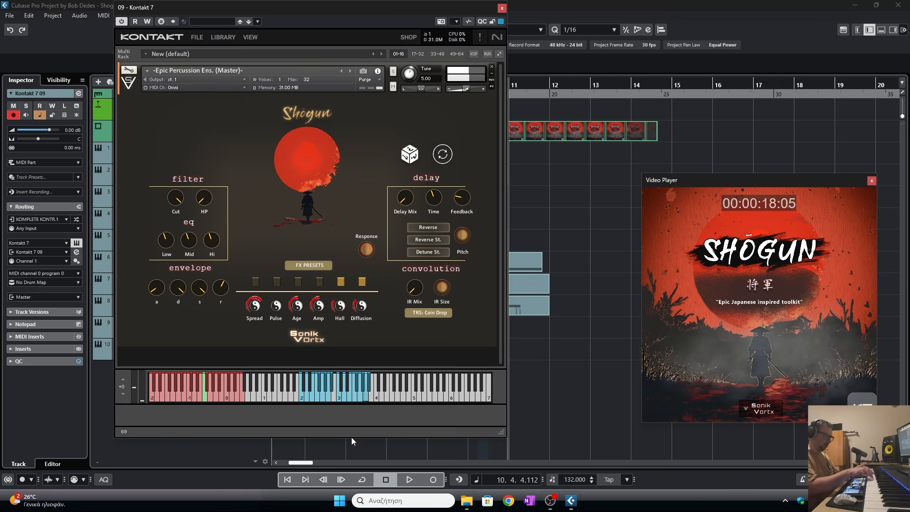
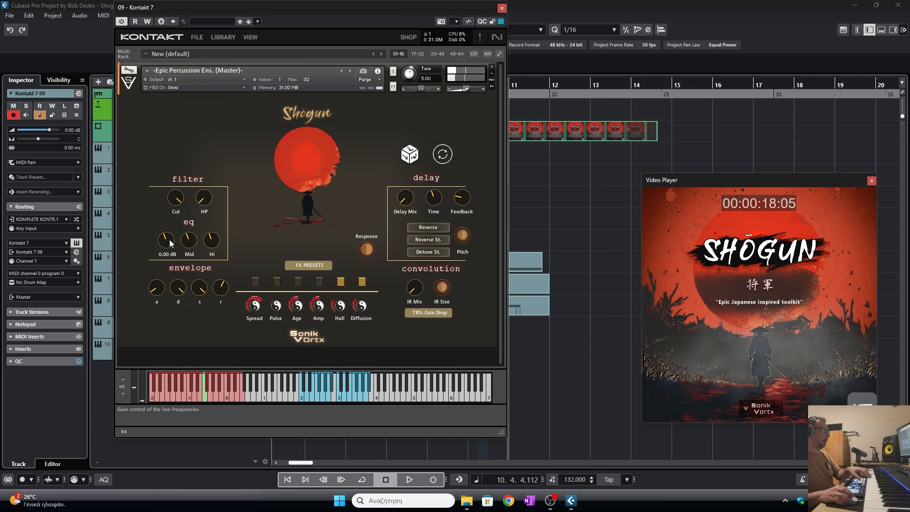
- Raise the eq Low gain, set the convolution impulse response to Empty, and close the Kontakt window
{"action": "mouse_move", "coordinate": [169, 247]}
{"action": "mouse_move", "coordinate": [188, 246]}
{"action": "left_mouse_down"}
{"action": "mouse_move", "coordinate": [210, 237]}
{"action": "mouse_move", "coordinate": [205, 245]}
{"action": "left_mouse_up"}
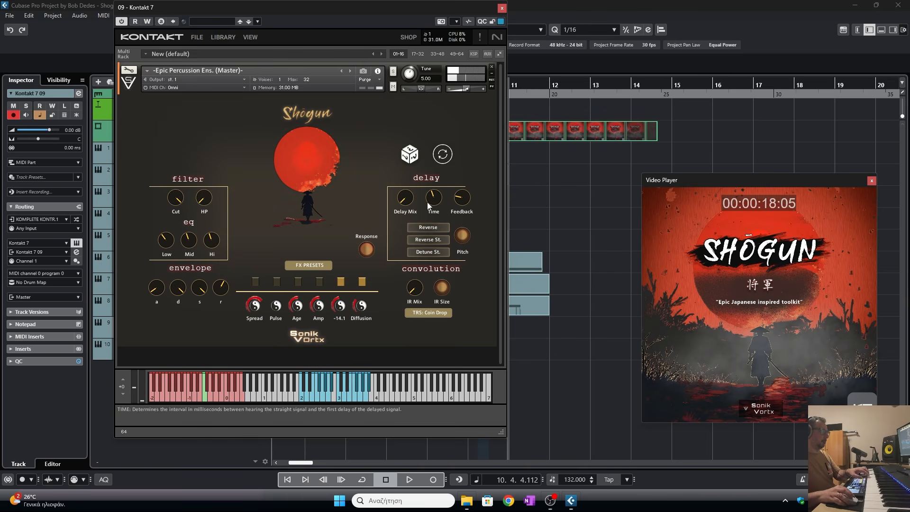
{"action": "left_click", "coordinate": [428, 312]}
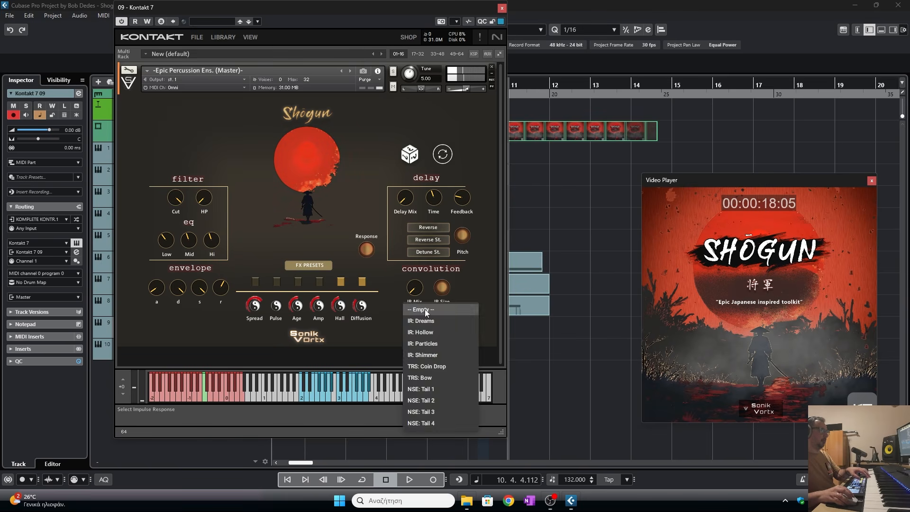
{"action": "left_click", "coordinate": [423, 310]}
{"action": "left_click", "coordinate": [500, 9]}
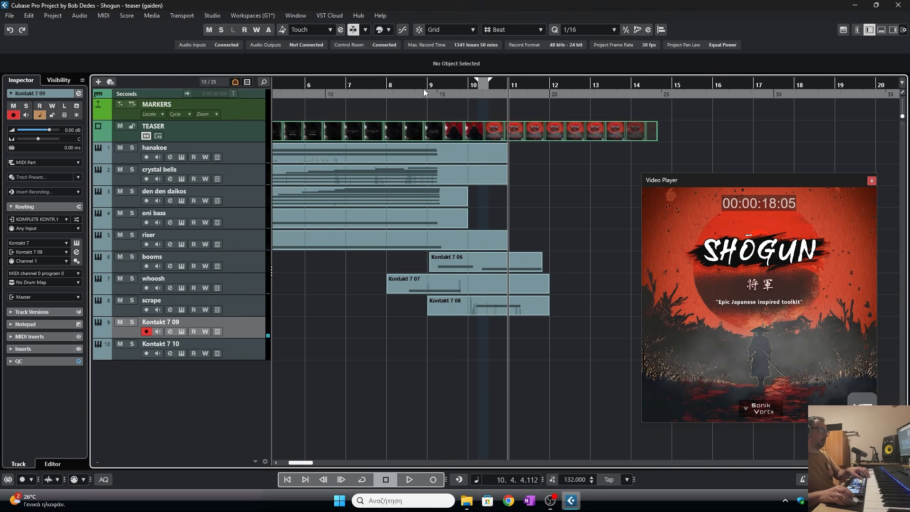
- Record a percussion part on the Kontakt 7 09 track starting from around bar 9
{"action": "left_click", "coordinate": [424, 93]}
{"action": "left_click", "coordinate": [411, 479]}
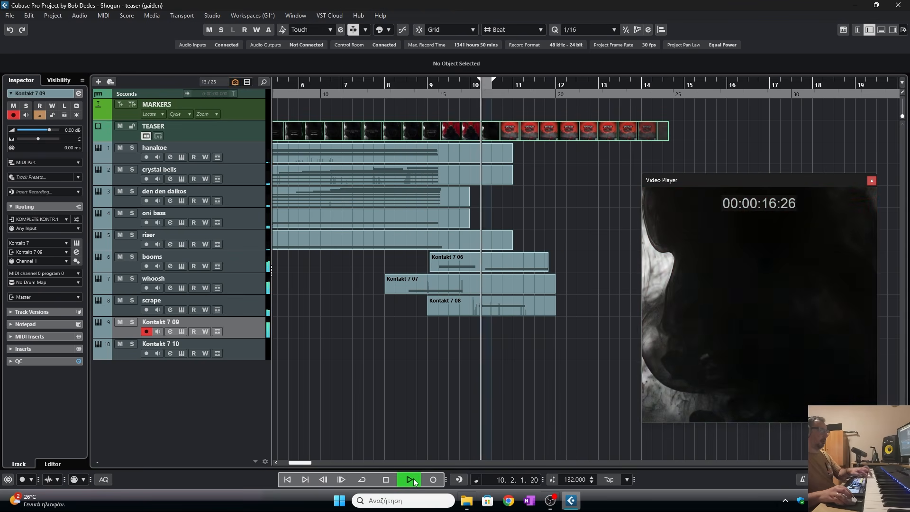
{"action": "key", "text": "space"}
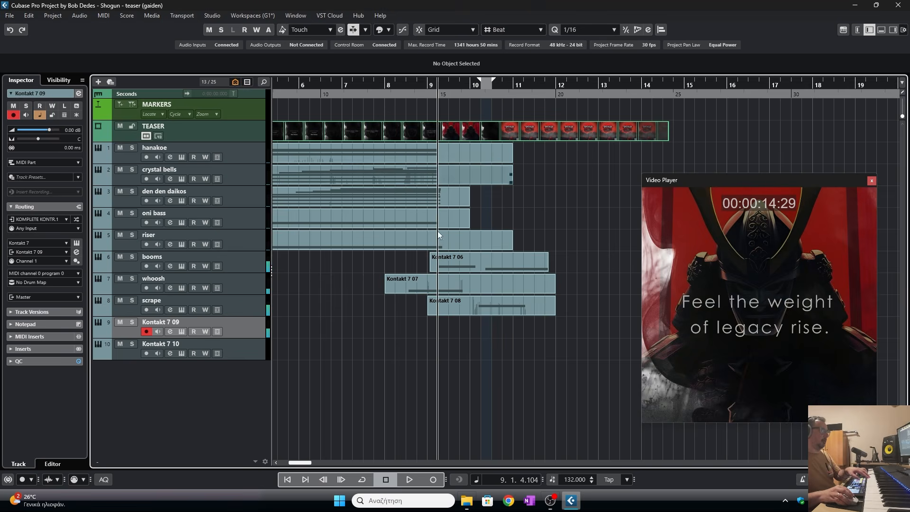
{"action": "left_click", "coordinate": [434, 480]}
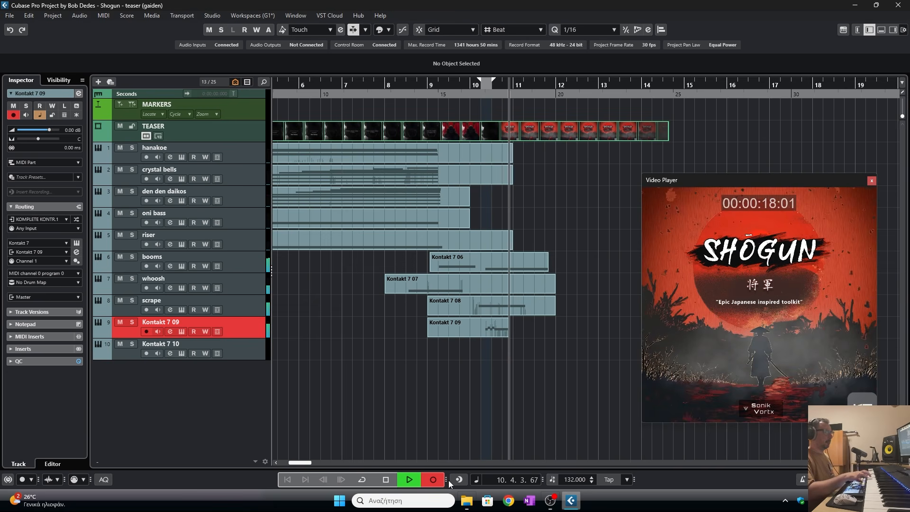
{"action": "key", "text": "space"}
- Open the recorded part in the Key Editor, move its notes earlier and quantize them
{"action": "double_click", "coordinate": [503, 326]}
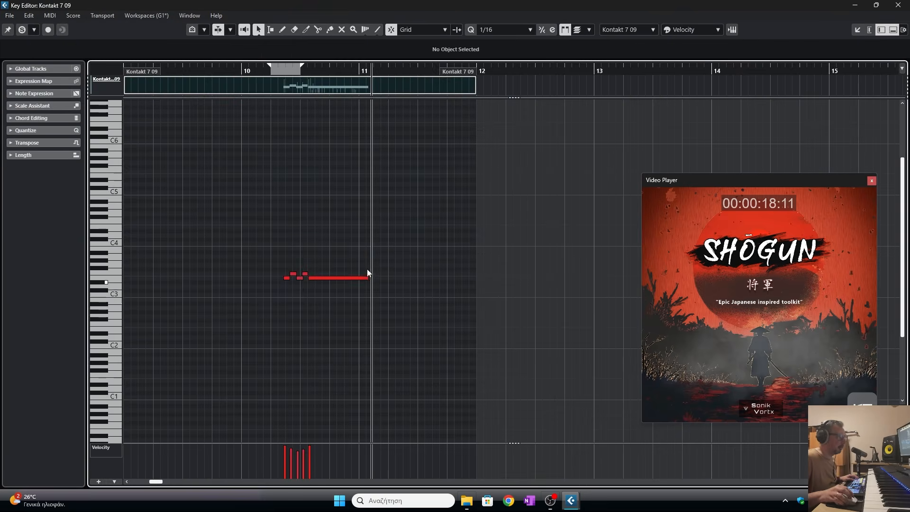
{"action": "left_click_drag", "start_coordinate": [399, 221], "coordinate": [220, 324]}
{"action": "left_click_drag", "start_coordinate": [316, 278], "coordinate": [275, 278]}
{"action": "left_click", "coordinate": [285, 217]}
{"action": "key", "text": "q"}
{"action": "left_click", "coordinate": [273, 234]}
{"action": "left_click", "coordinate": [221, 70]}
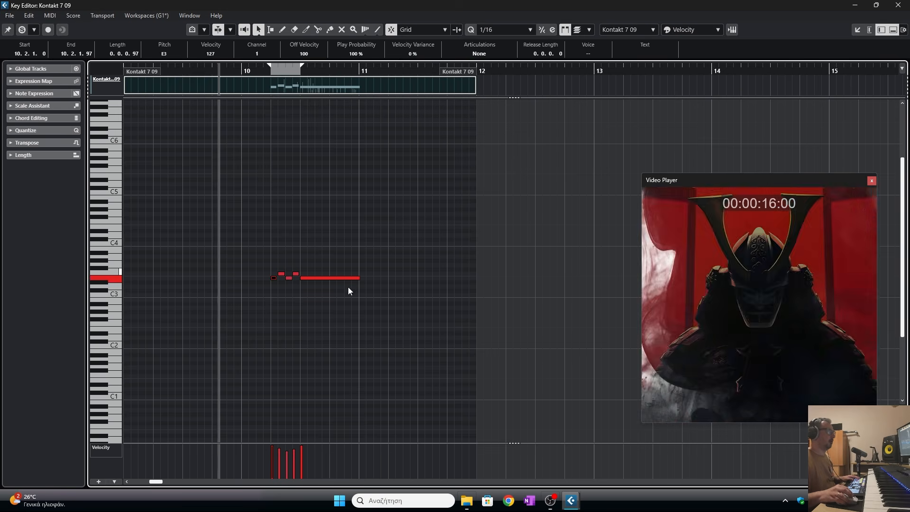
- Nudge the selected percussion notes slightly earlier, previewing playback against the video
{"action": "left_click_drag", "start_coordinate": [349, 239], "coordinate": [191, 309]}
{"action": "left_click_drag", "start_coordinate": [309, 280], "coordinate": [296, 280]}
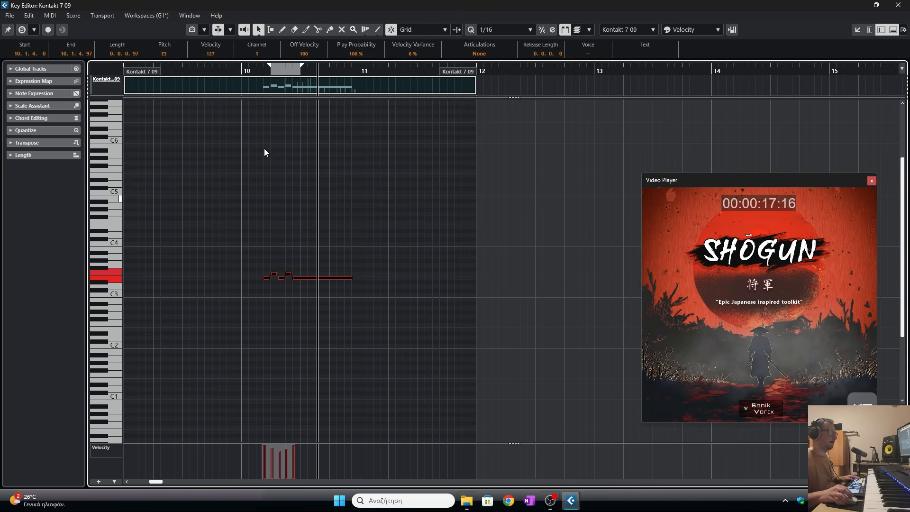
{"action": "left_click", "coordinate": [221, 69]}
{"action": "key", "text": "space"}
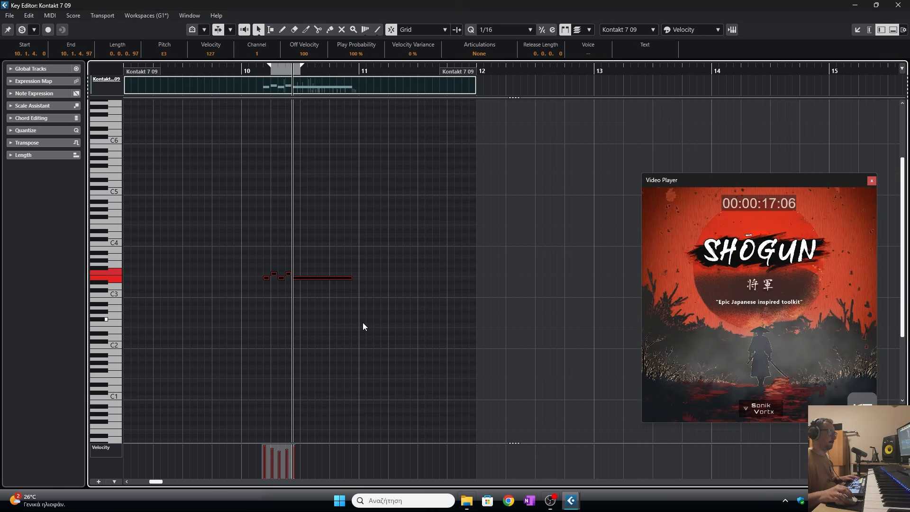
{"action": "left_click_drag", "start_coordinate": [302, 279], "coordinate": [297, 279]}
{"action": "left_click", "coordinate": [228, 70]}
{"action": "key", "text": "space"}
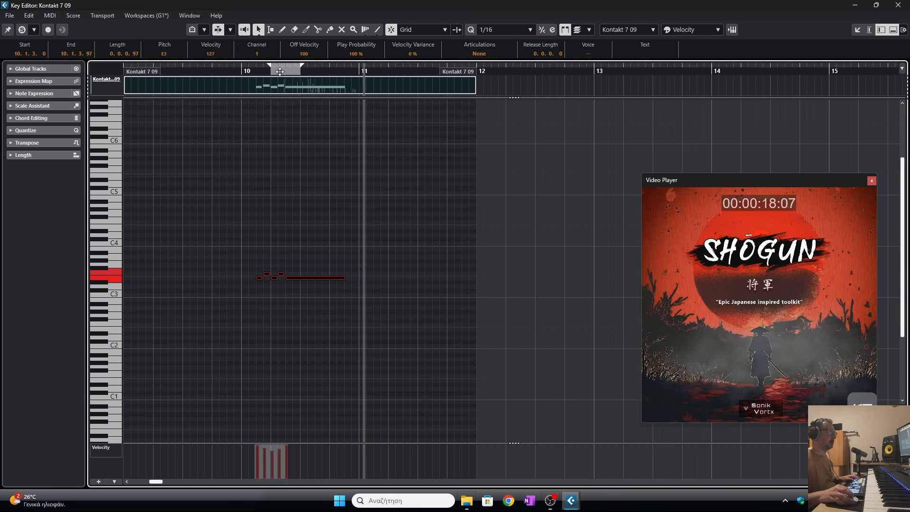
- Shift the notes a little earlier again and preview the result from the start of the phrase
{"action": "mouse_move", "coordinate": [280, 71]}
{"action": "left_mouse_down"}
{"action": "mouse_move", "coordinate": [273, 79]}
{"action": "mouse_move", "coordinate": [284, 78]}
{"action": "left_mouse_up"}
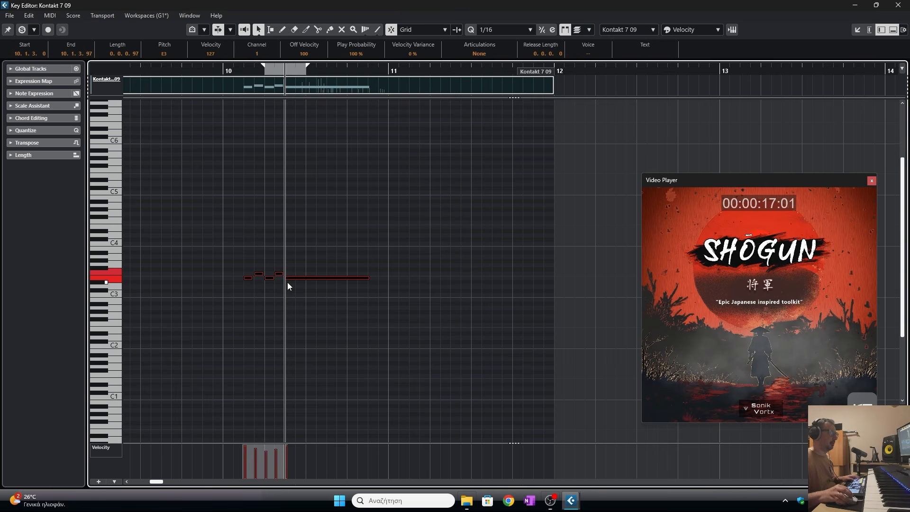
{"action": "left_click_drag", "start_coordinate": [297, 277], "coordinate": [292, 276]}
{"action": "left_click", "coordinate": [297, 313]}
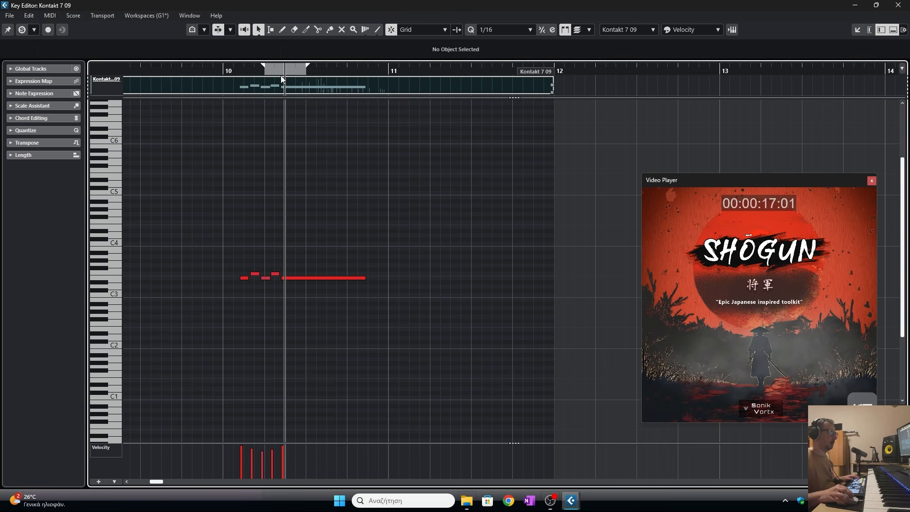
{"action": "left_click_drag", "start_coordinate": [283, 74], "coordinate": [231, 72]}
{"action": "key", "text": "space"}
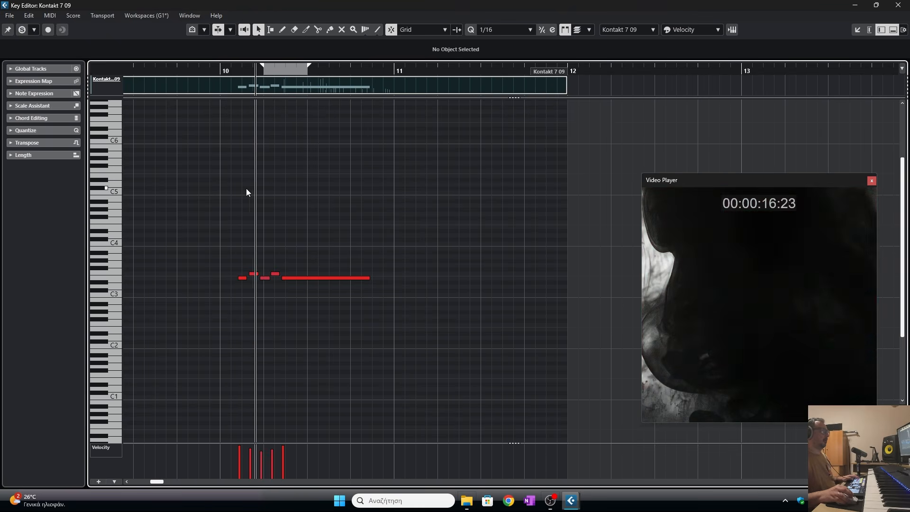
{"action": "key", "text": "space"}
- Lengthen the final long note to just before bar 12 and close the Key Editor
{"action": "left_click_drag", "start_coordinate": [369, 278], "coordinate": [532, 280]}
{"action": "left_click", "coordinate": [898, 5]}
{"action": "left_click", "coordinate": [531, 358]}
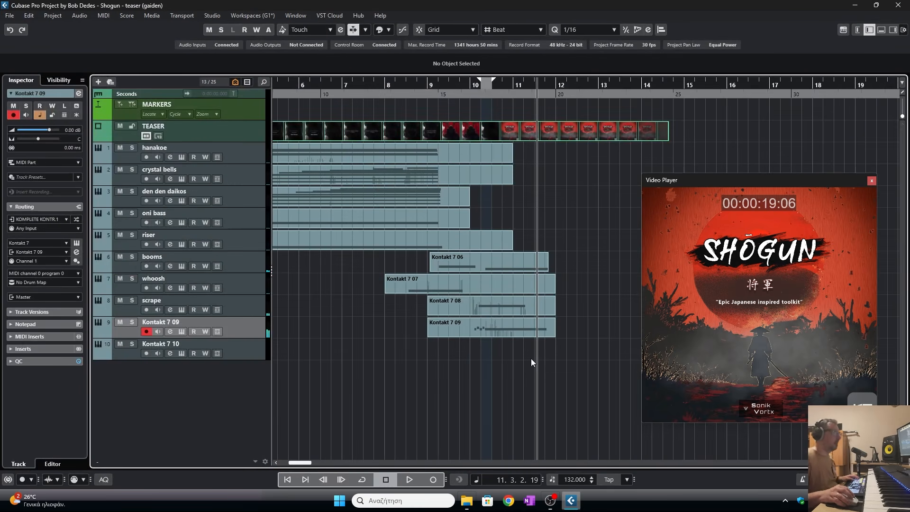
- Rename the Kontakt 7 09 track to percussion
{"action": "double_click", "coordinate": [169, 319]}
{"action": "type", "text": "percussion"}
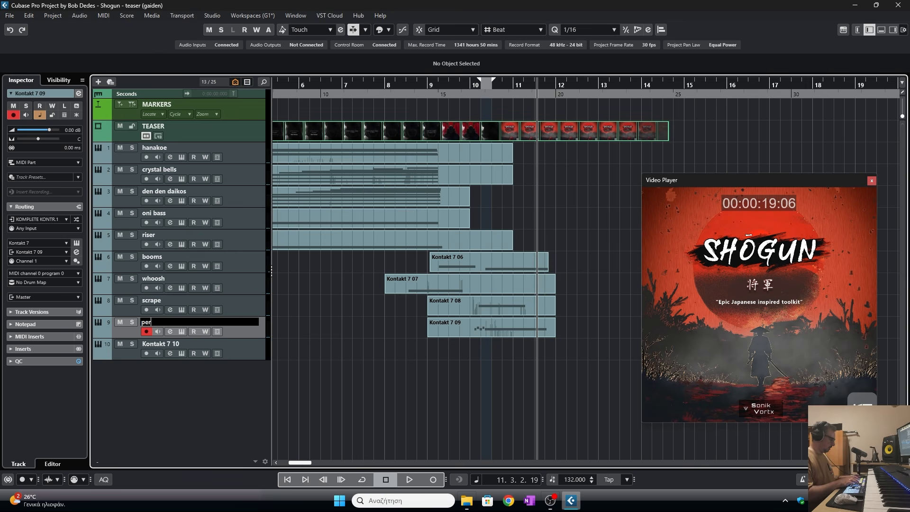
{"action": "key", "text": "Return"}
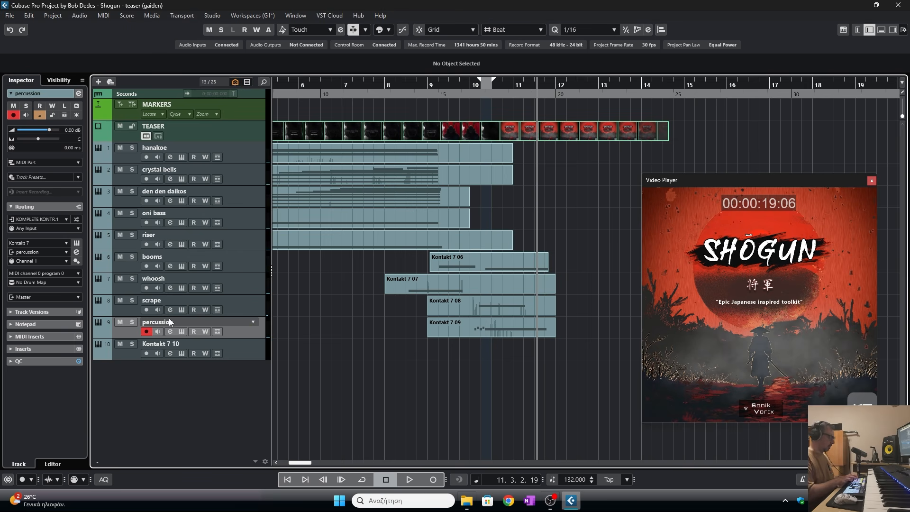
- Check the instrument loaded on the Kontakt 7 10 track and rename that track to koto
{"action": "left_click", "coordinate": [182, 353]}
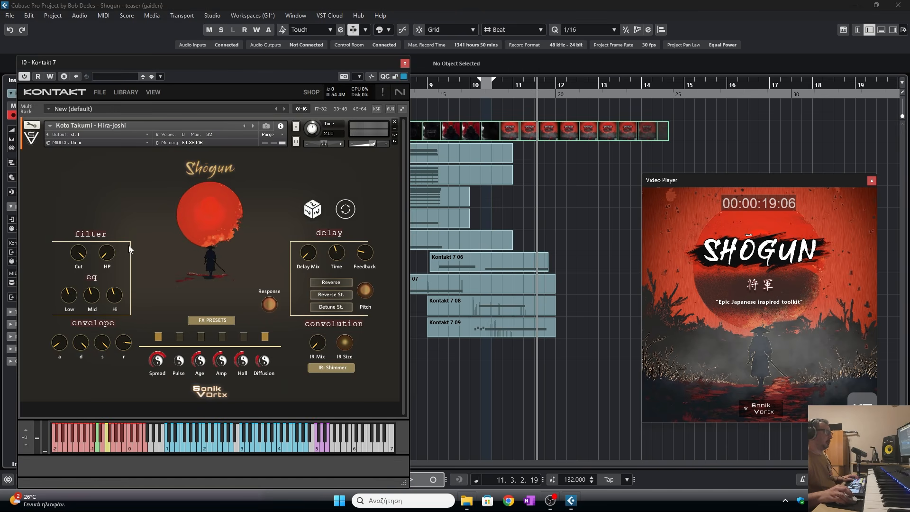
{"action": "left_click", "coordinate": [405, 64]}
{"action": "double_click", "coordinate": [195, 343]}
{"action": "type", "text": "koto"}
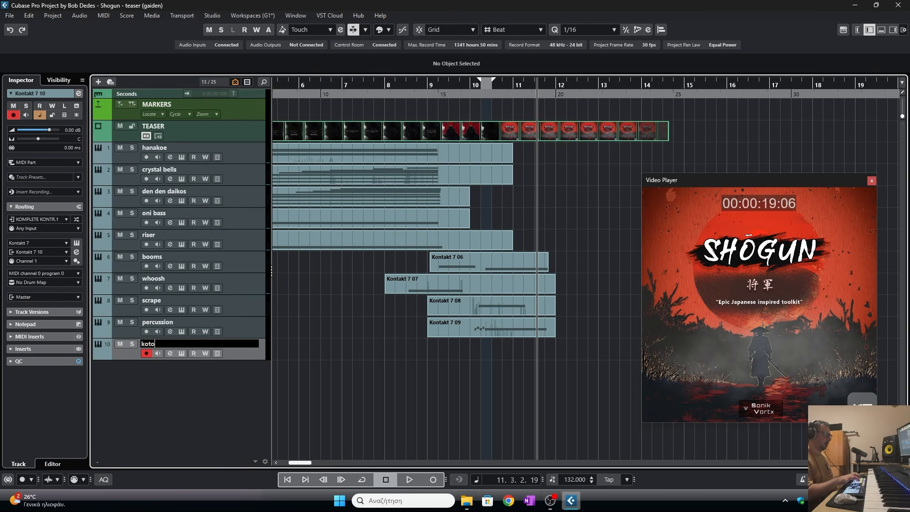
{"action": "key", "text": "Return"}
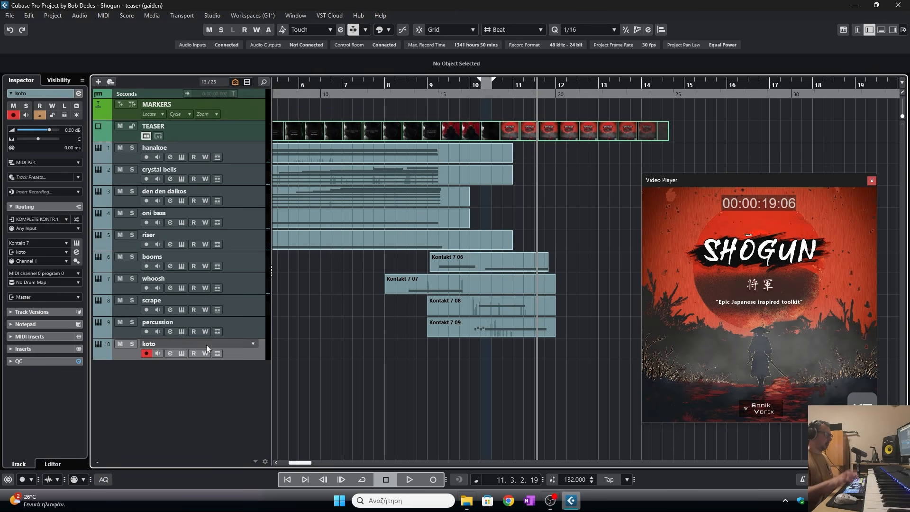
- Add a new instrument track with Kontakt 7
{"action": "right_click", "coordinate": [168, 349]}
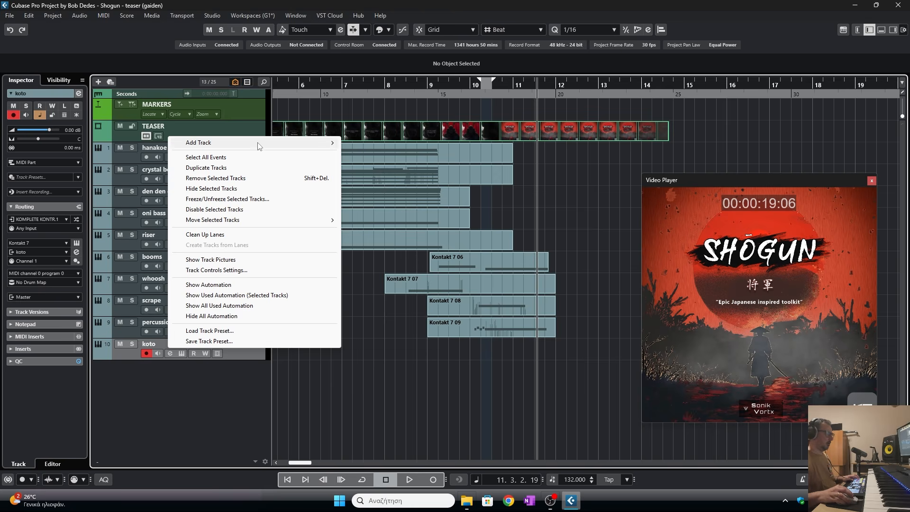
{"action": "mouse_move", "coordinate": [255, 142]}
{"action": "left_click", "coordinate": [365, 152]}
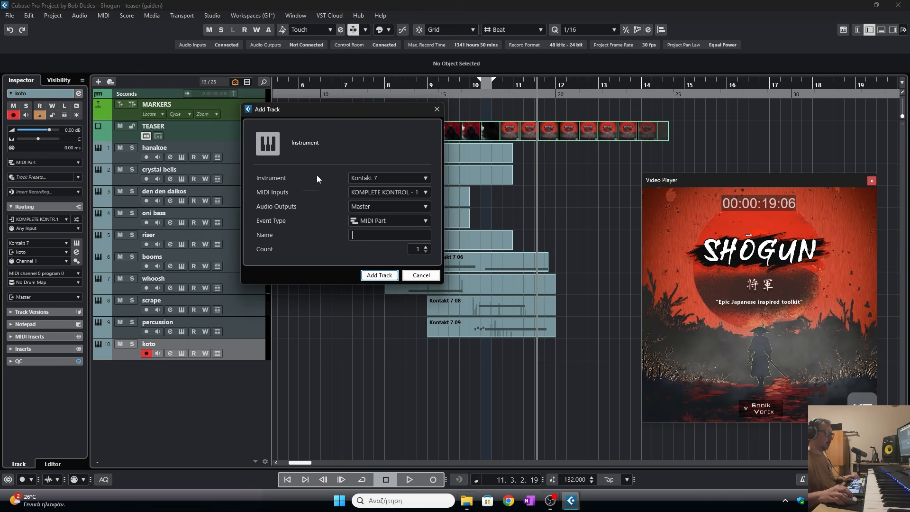
{"action": "left_click", "coordinate": [379, 275]}
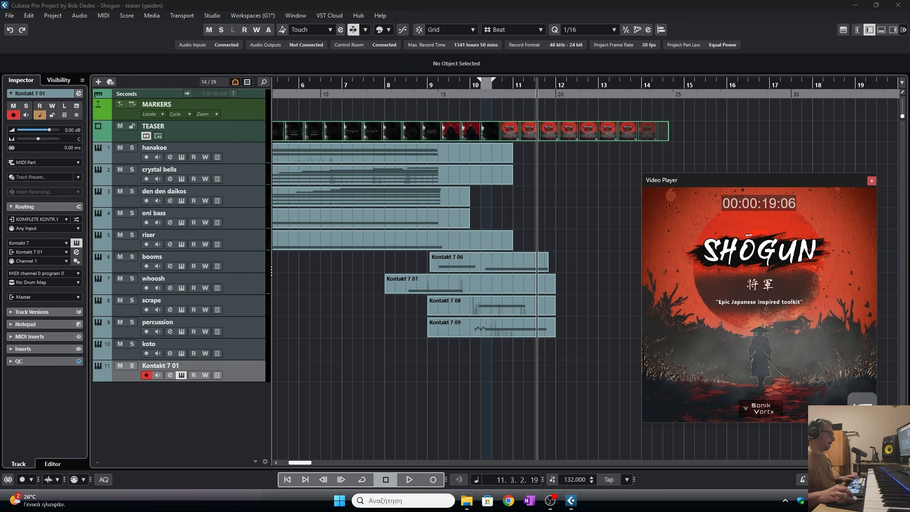
- Load Flute Gestures from the SHOGUN Signatures folder into the new track's Kontakt via Quick-Load
{"action": "left_click_drag", "start_coordinate": [253, 93], "coordinate": [493, 93]}
{"action": "right_click", "coordinate": [265, 253]}
{"action": "right_click", "coordinate": [319, 283]}
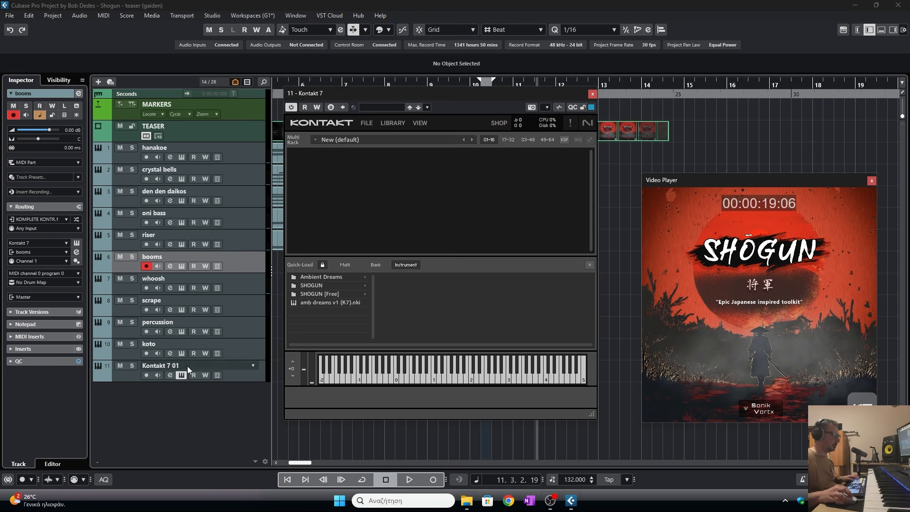
{"action": "left_click", "coordinate": [186, 366]}
{"action": "left_click", "coordinate": [322, 285]}
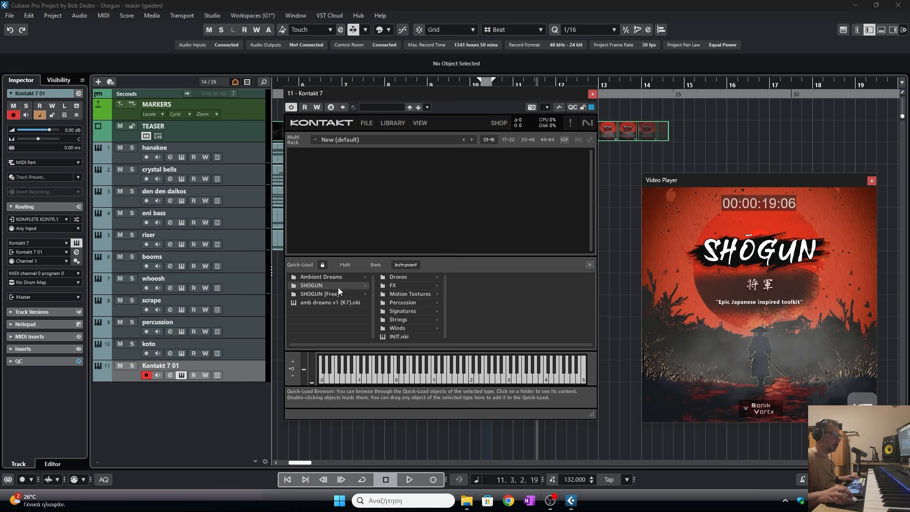
{"action": "left_click", "coordinate": [395, 311]}
{"action": "left_click_drag", "start_coordinate": [485, 279], "coordinate": [595, 266]}
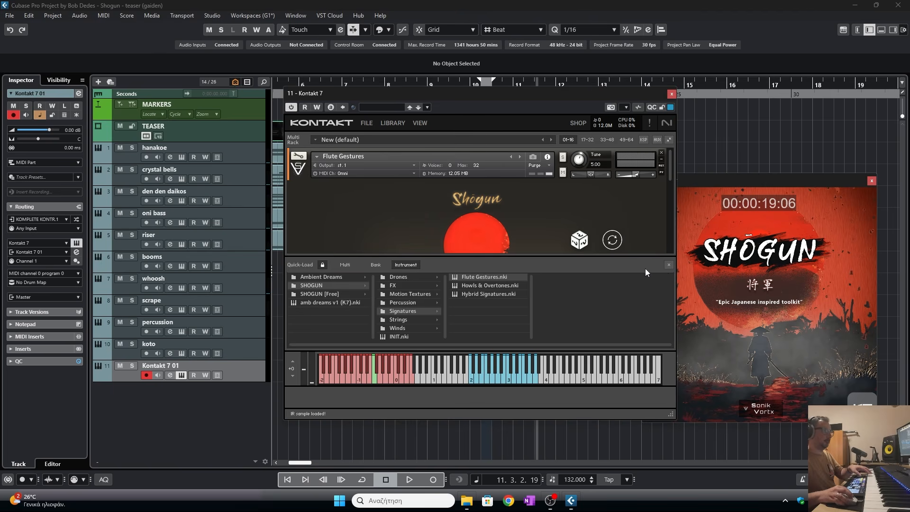
- Audition a few notes of the Flute Gestures instrument and close the Kontakt window
{"action": "left_click", "coordinate": [363, 379]}
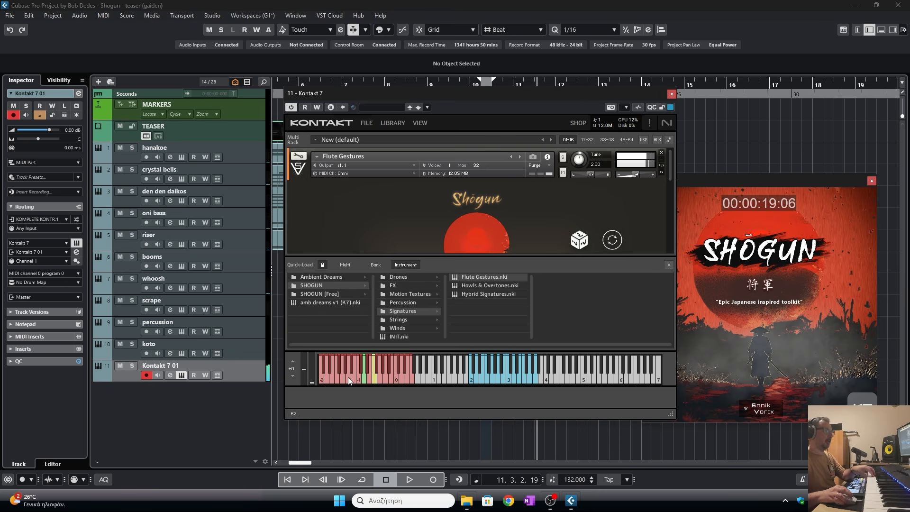
{"action": "left_click", "coordinate": [348, 379]}
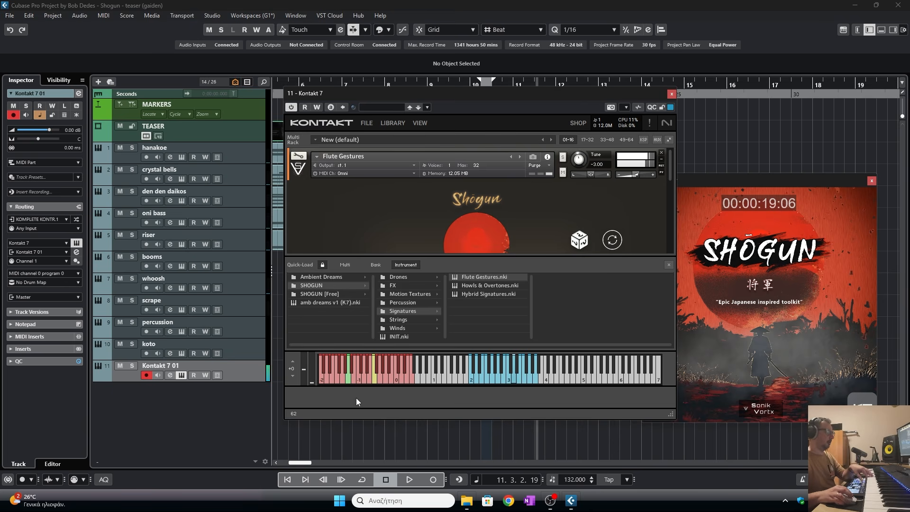
{"action": "left_click", "coordinate": [672, 94]}
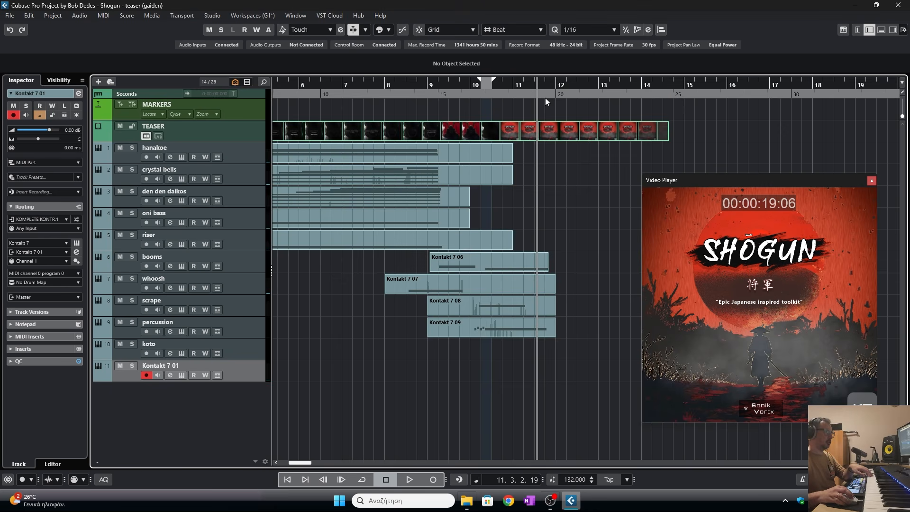
- Reopen the new track's Kontakt, hide Quick-Load, and set the Spread knob to 43.6 %
{"action": "left_click", "coordinate": [413, 85]}
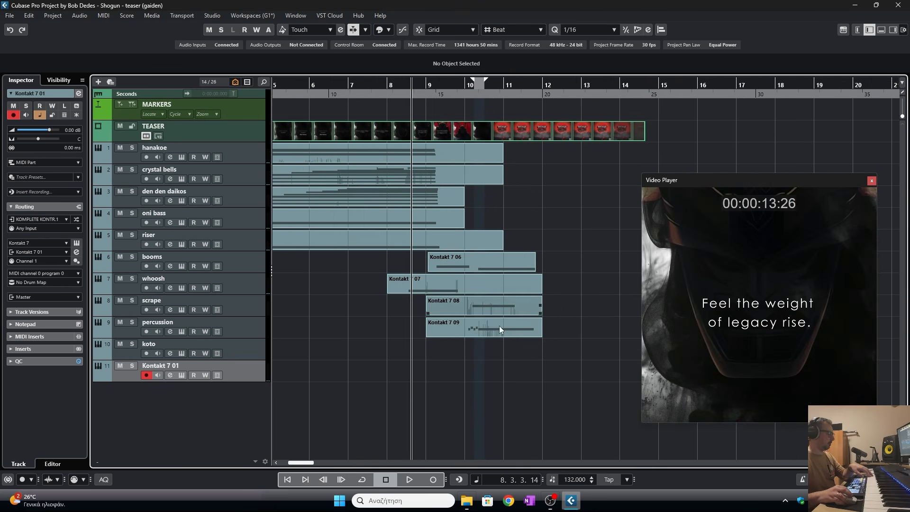
{"action": "left_click", "coordinate": [179, 377]}
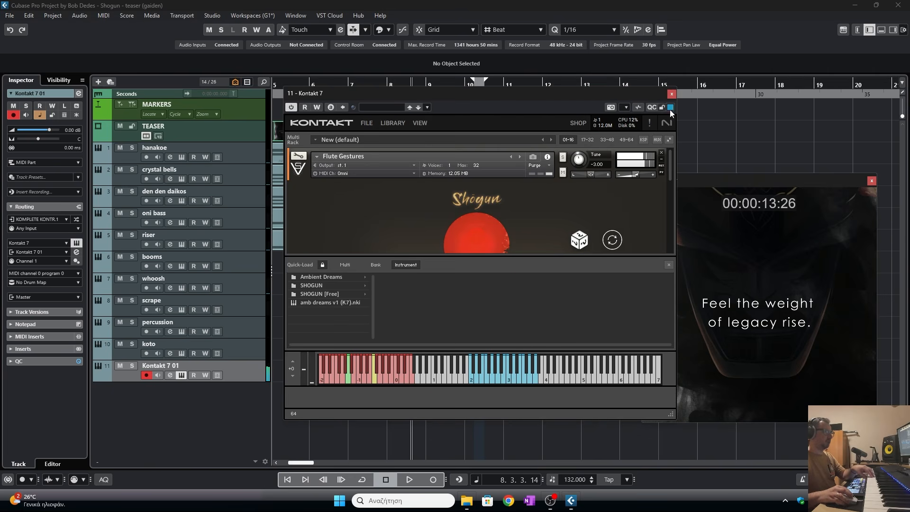
{"action": "left_click", "coordinate": [669, 265]}
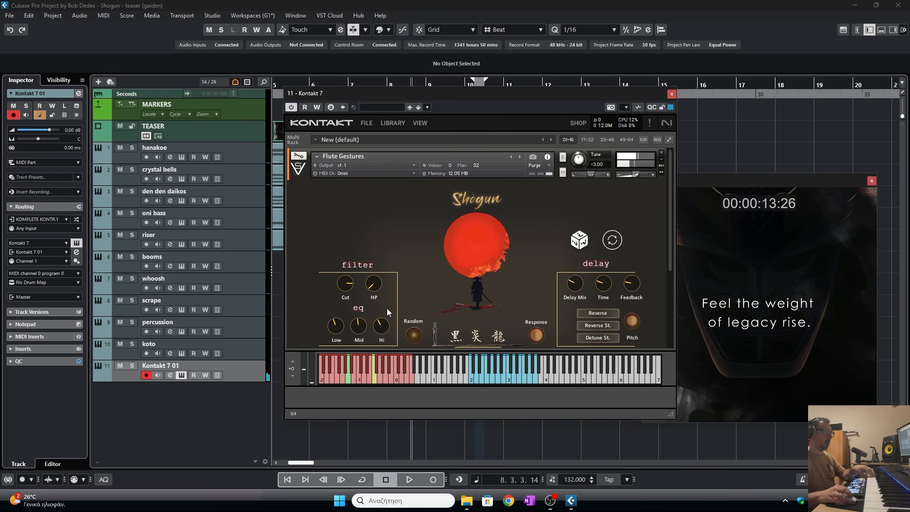
{"action": "scroll", "coordinate": [498, 310], "scroll_direction": "down", "scroll_amount": 2}
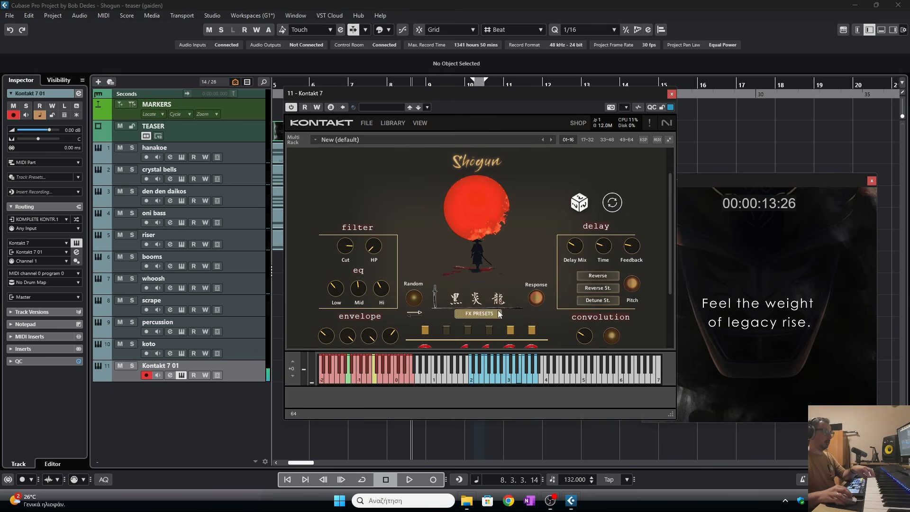
{"action": "scroll", "coordinate": [479, 311], "scroll_direction": "down", "scroll_amount": 2}
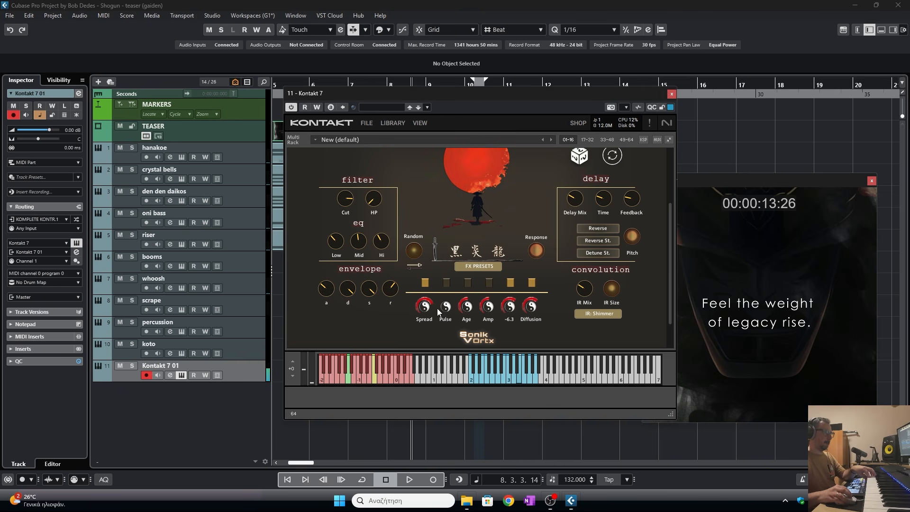
{"action": "mouse_move", "coordinate": [424, 306]}
{"action": "left_mouse_down"}
{"action": "mouse_move", "coordinate": [418, 349]}
{"action": "mouse_move", "coordinate": [427, 310]}
{"action": "left_mouse_up"}
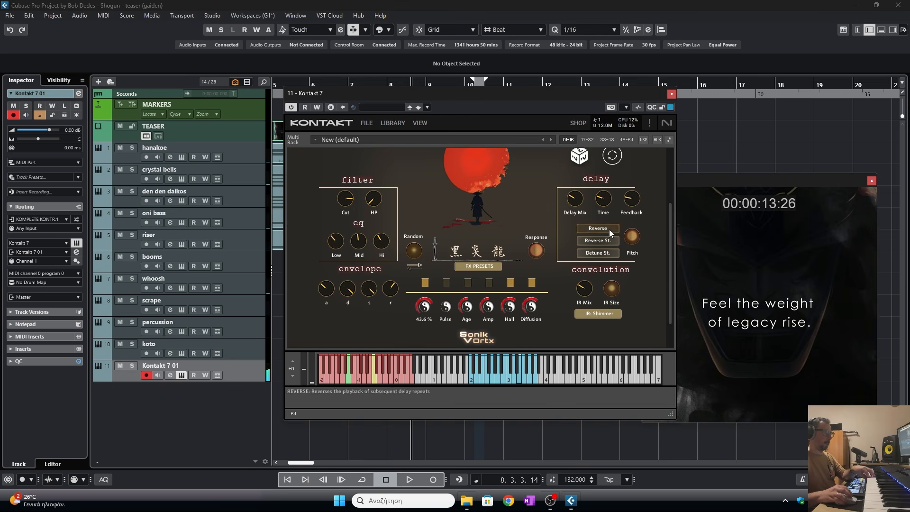
- Close the Kontakt window and record a Flute Gestures part on the new track starting around bar 9
{"action": "left_click", "coordinate": [672, 94]}
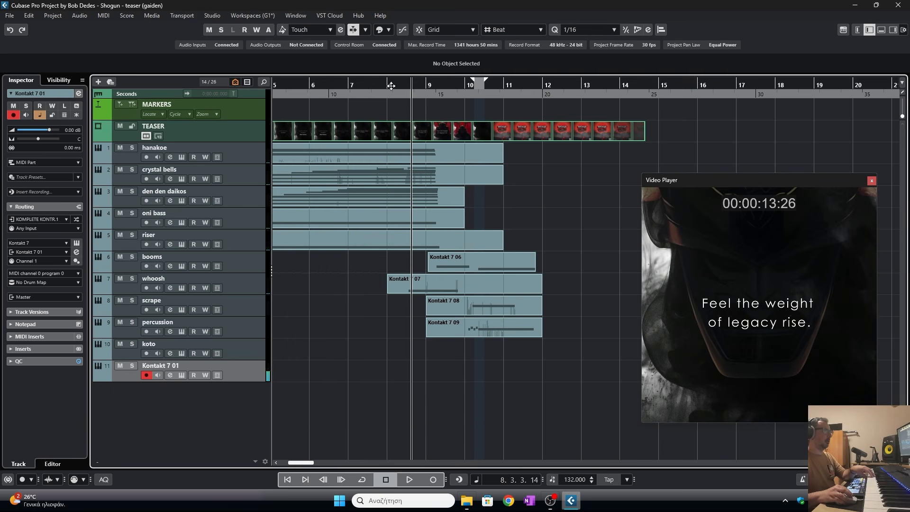
{"action": "left_click_drag", "start_coordinate": [391, 85], "coordinate": [391, 82]}
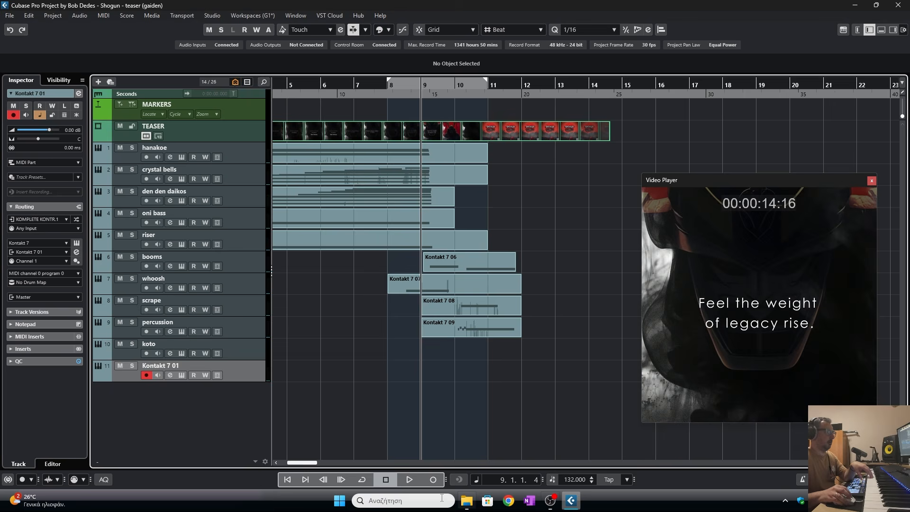
{"action": "left_click", "coordinate": [435, 480]}
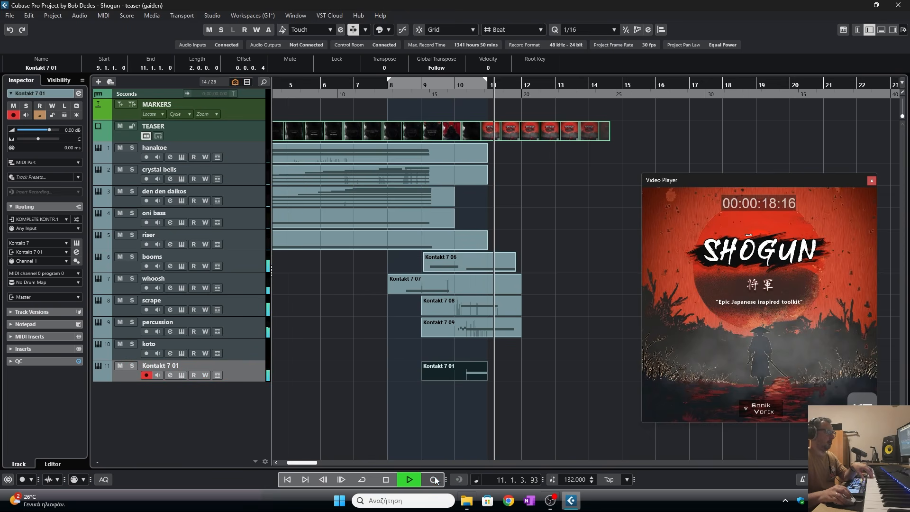
{"action": "left_click", "coordinate": [385, 479]}
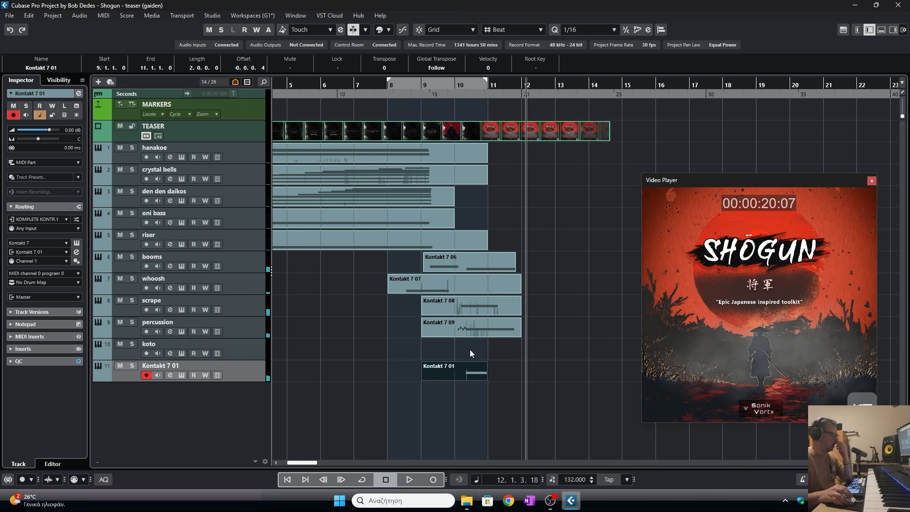
- Extend the recorded part to about bar 12 and, in the Key Editor, lengthen its note to about bar 11
{"action": "left_click_drag", "start_coordinate": [487, 375], "coordinate": [521, 375]}
{"action": "double_click", "coordinate": [502, 373]}
{"action": "left_click", "coordinate": [446, 279]}
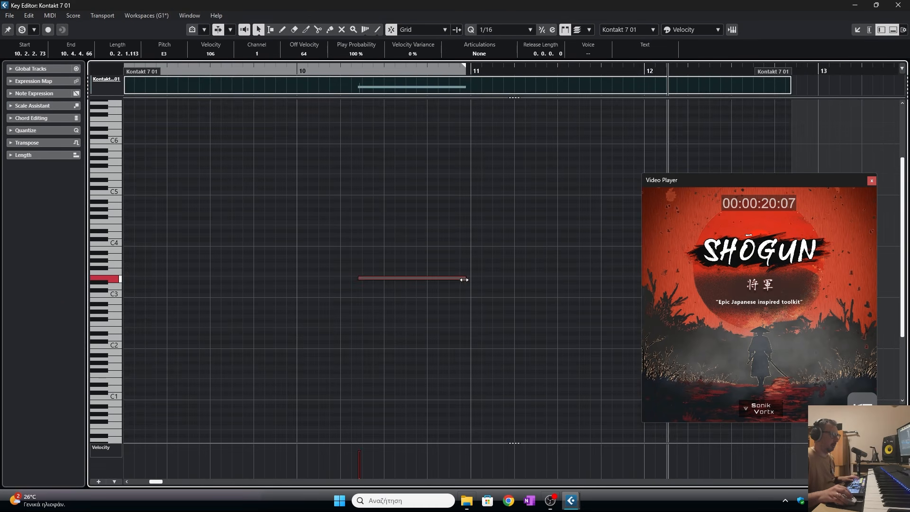
{"action": "left_click_drag", "start_coordinate": [464, 279], "coordinate": [553, 279]}
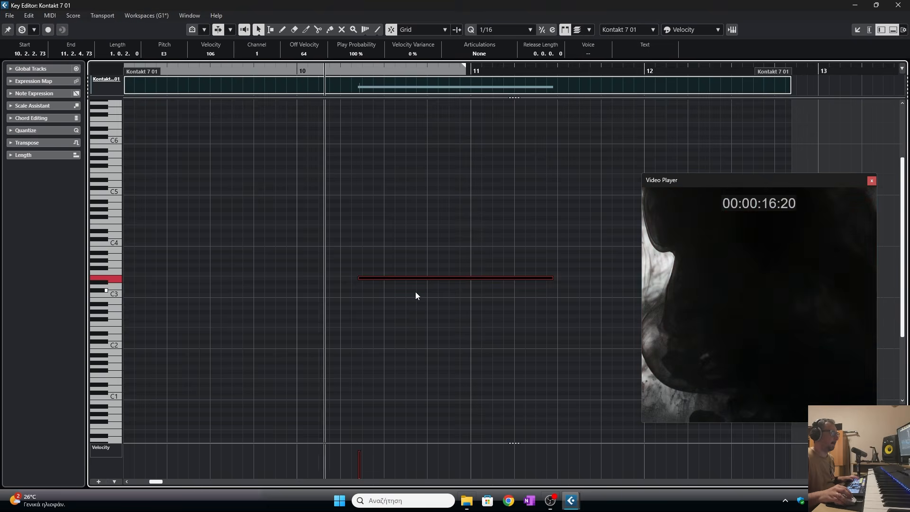
- Try trimming the note's start while previewing, restore it, and close the Key Editor
{"action": "left_click_drag", "start_coordinate": [357, 279], "coordinate": [375, 279]}
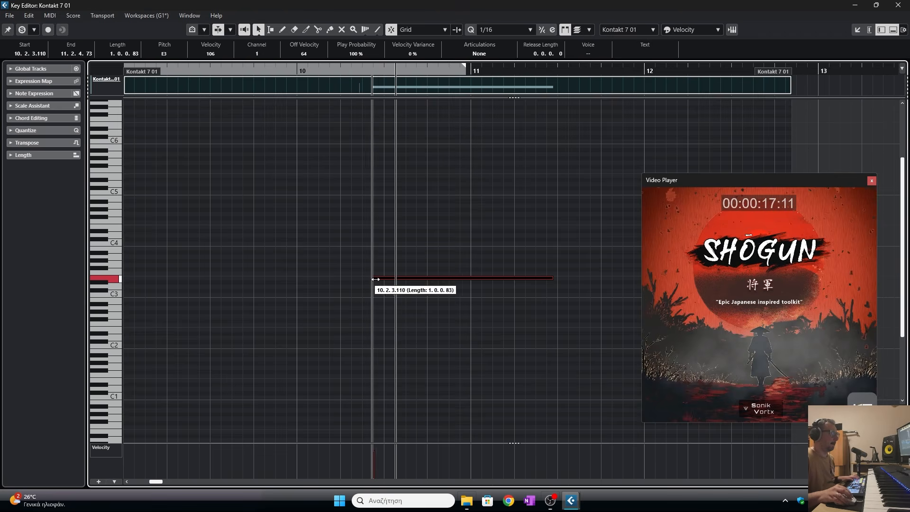
{"action": "left_click", "coordinate": [275, 73]}
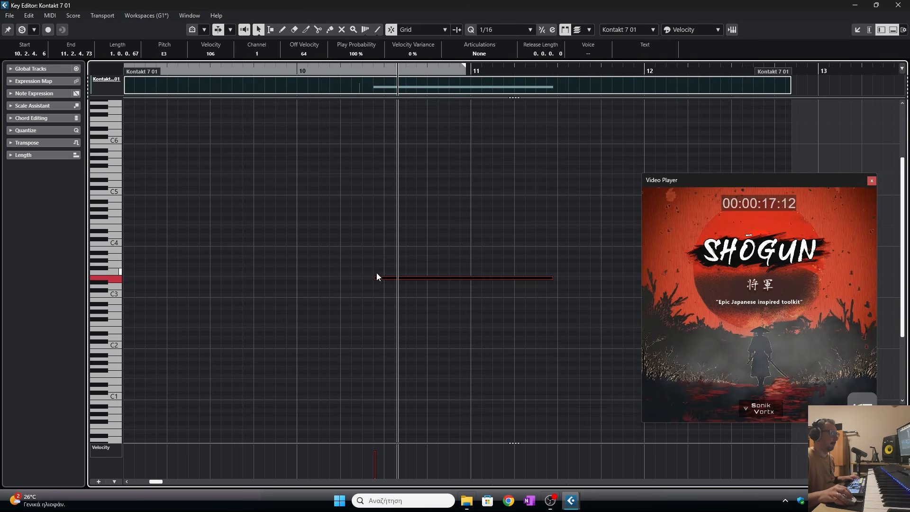
{"action": "left_click_drag", "start_coordinate": [376, 277], "coordinate": [360, 276]}
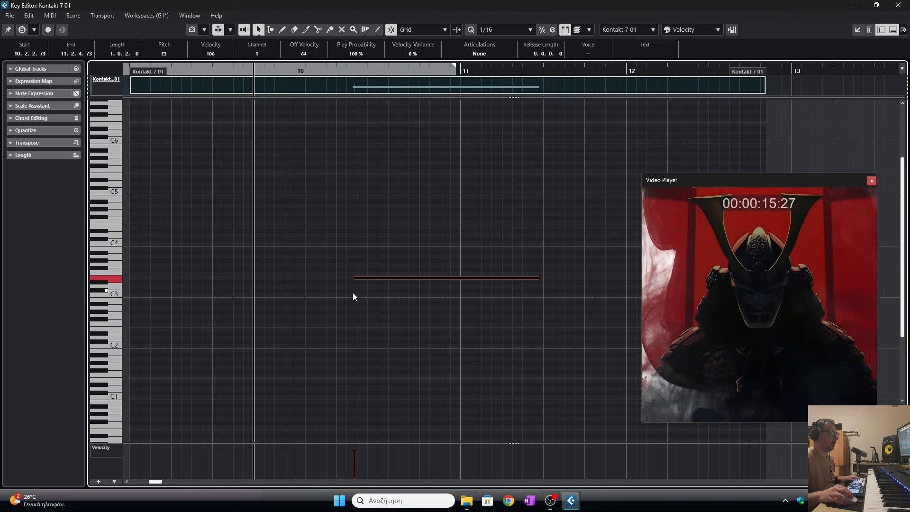
{"action": "left_click", "coordinate": [367, 430]}
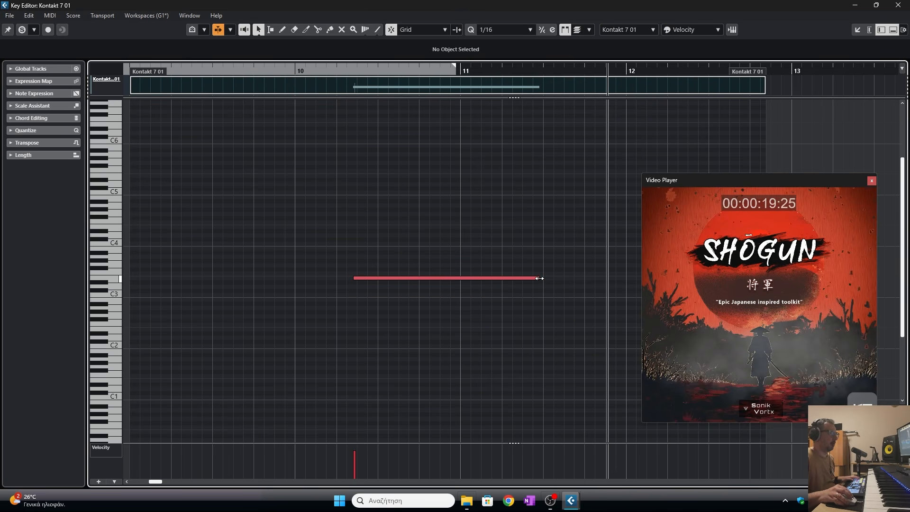
{"action": "left_click", "coordinate": [897, 4]}
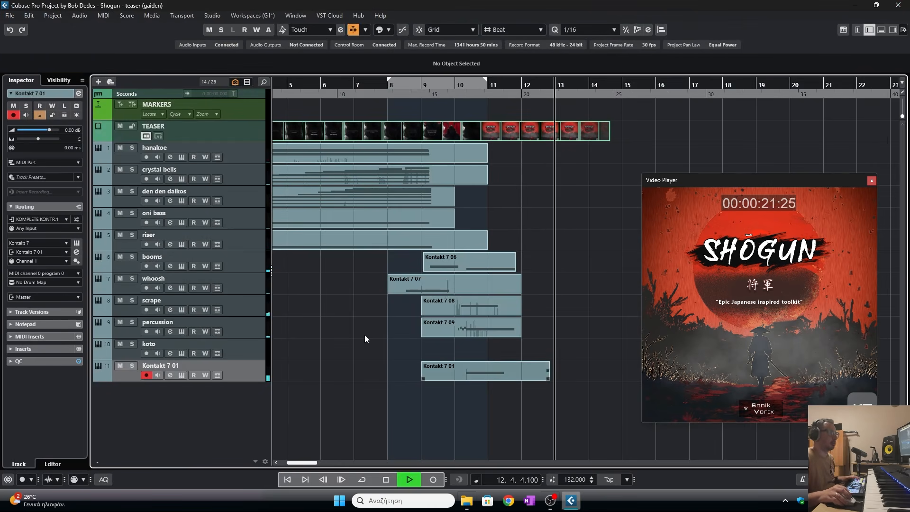
- Rename the new Kontakt 7 01 track as sign
{"action": "double_click", "coordinate": [202, 365]}
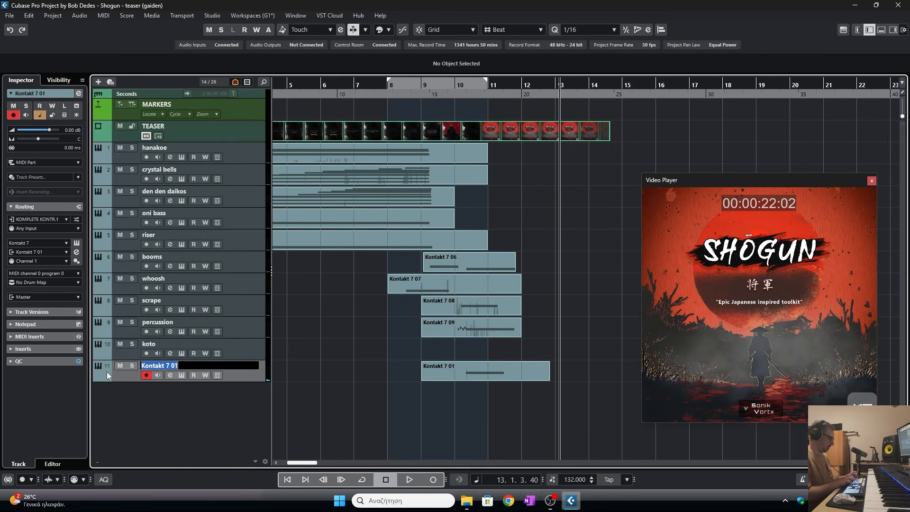
{"action": "type", "text": "sign"}
{"action": "key", "text": "Return"}
{"action": "left_click", "coordinate": [305, 84]}
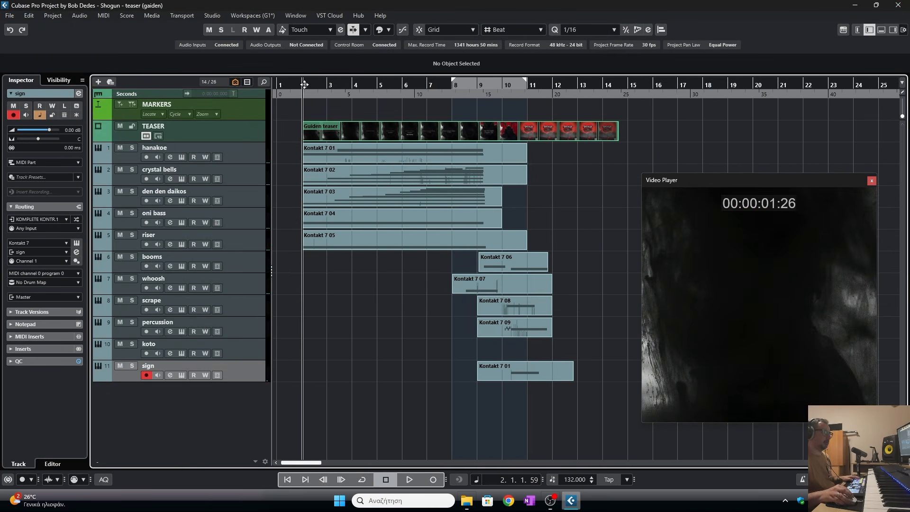
- Reposition the video player and preview the teaser playback with the new sign part from the start
{"action": "left_click_drag", "start_coordinate": [732, 181], "coordinate": [740, 162]}
{"action": "key", "text": "space"}
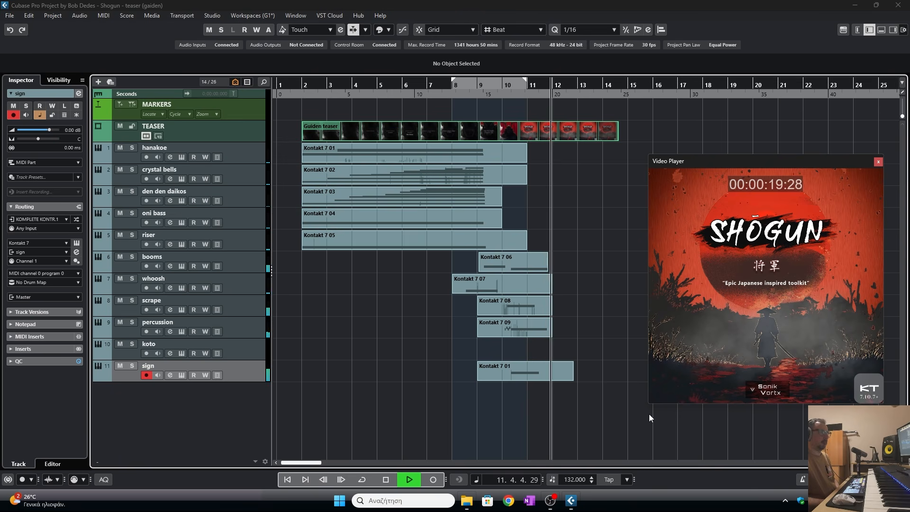
{"action": "key", "text": "space"}
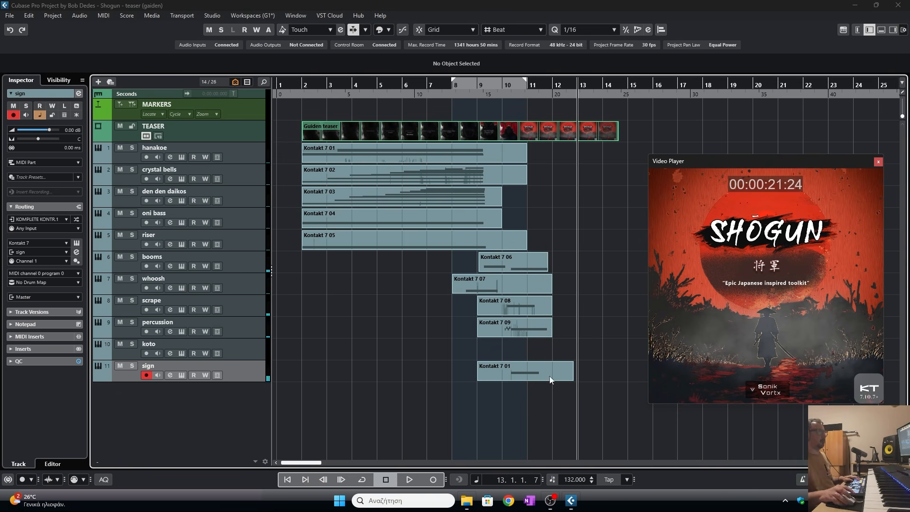
{"action": "left_click", "coordinate": [305, 84]}
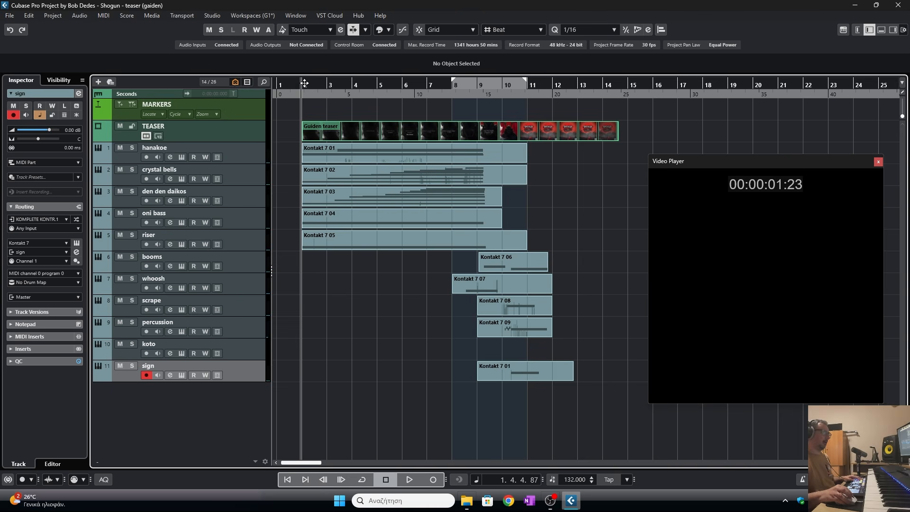
{"action": "left_click_drag", "start_coordinate": [300, 83], "coordinate": [300, 85]}
{"action": "left_click", "coordinate": [302, 84]}
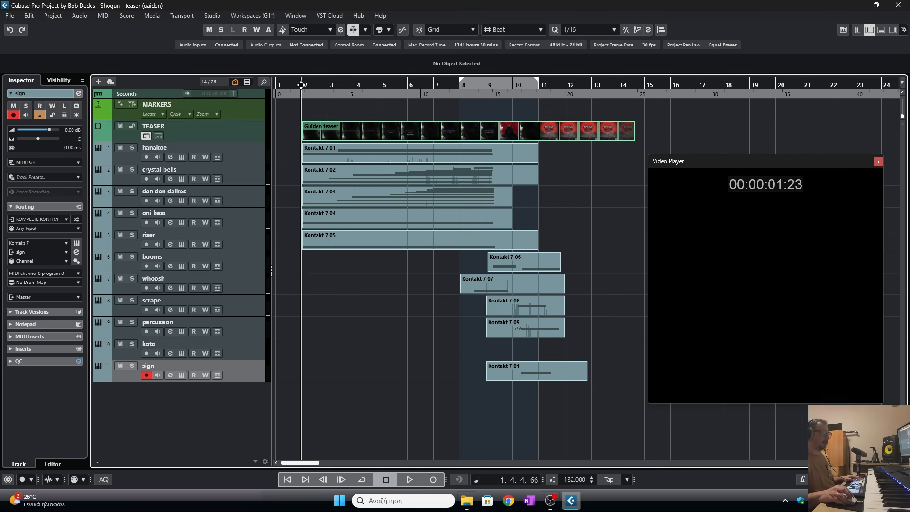
{"action": "left_click_drag", "start_coordinate": [304, 84], "coordinate": [303, 83]}
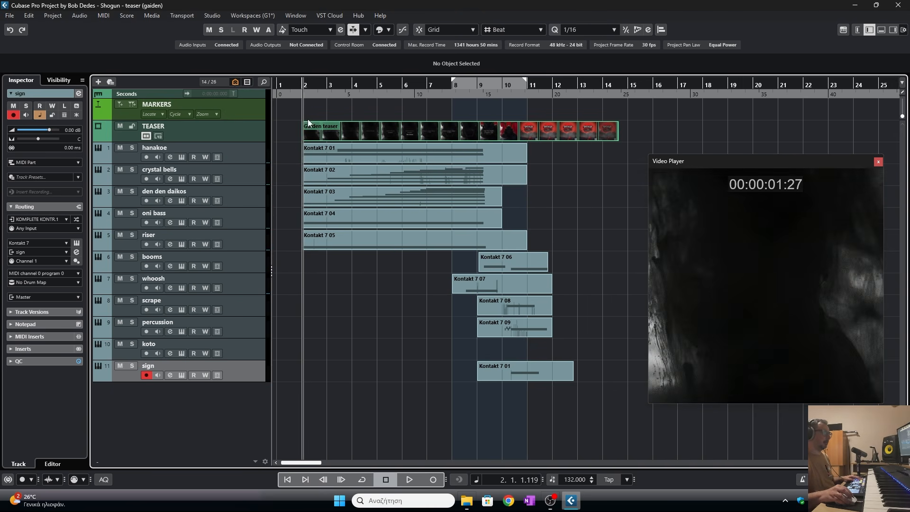
- Record a koto part on the koto track from the start of the project
{"action": "left_click", "coordinate": [205, 346]}
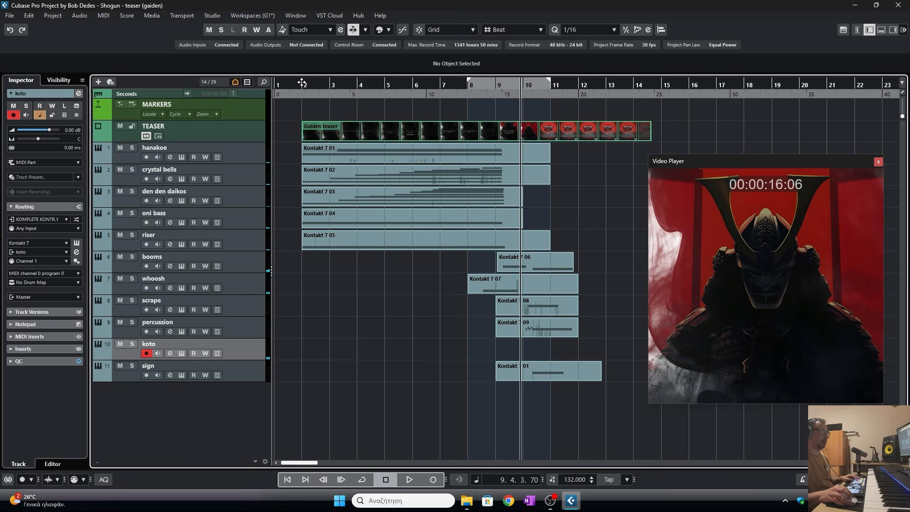
{"action": "left_click_drag", "start_coordinate": [302, 83], "coordinate": [300, 86]}
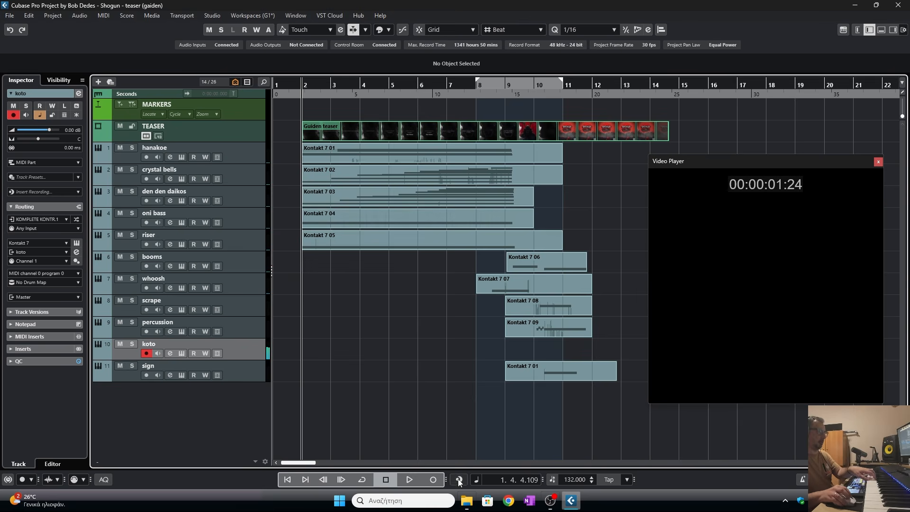
{"action": "left_click", "coordinate": [433, 479]}
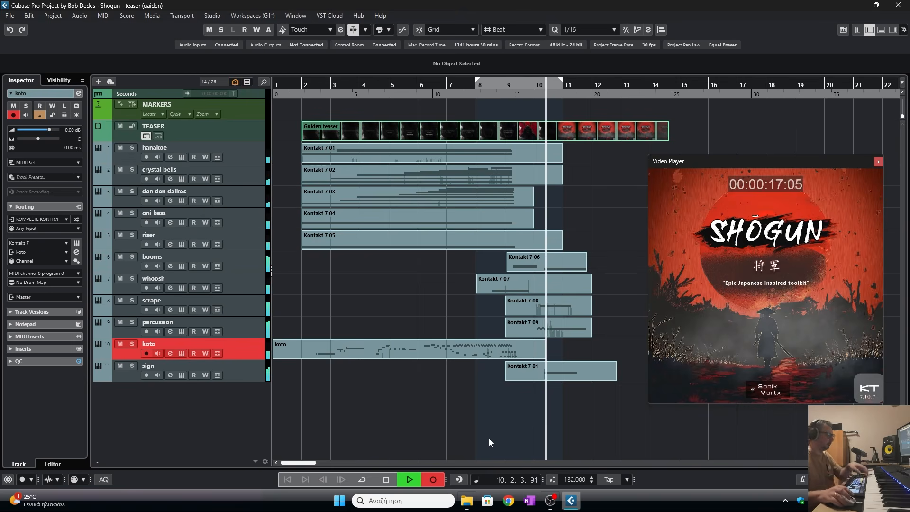
{"action": "key", "text": "space"}
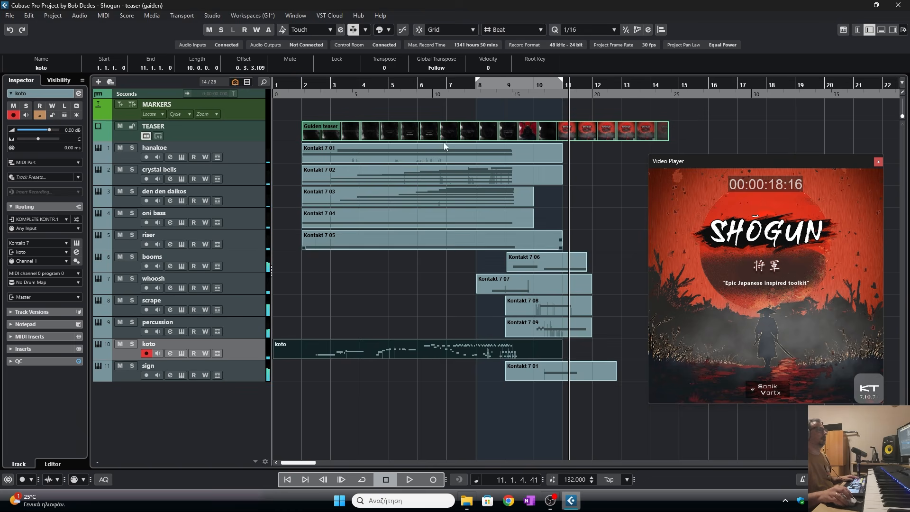
- Preview the recorded koto part, then open and close the koto track's Kontakt instrument
{"action": "left_click", "coordinate": [456, 88]}
{"action": "key", "text": "space"}
{"action": "left_click", "coordinate": [473, 381]}
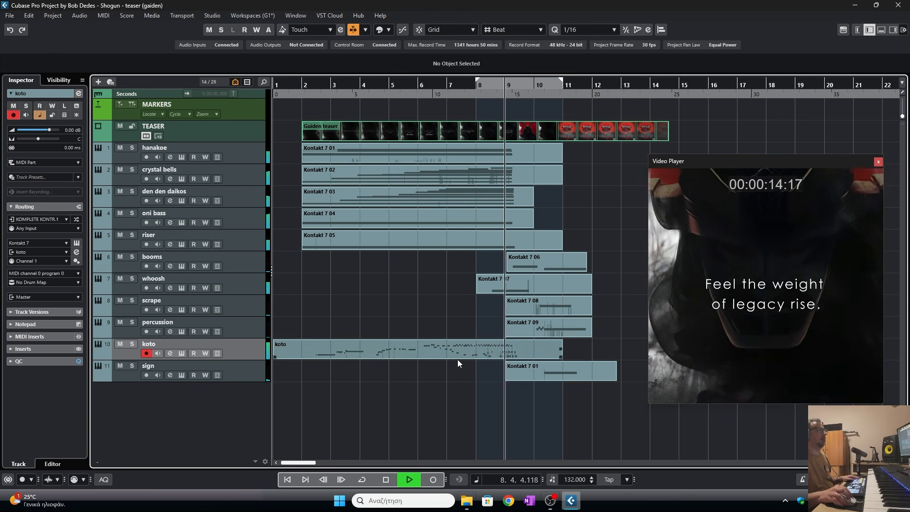
{"action": "key", "text": "space"}
{"action": "left_click", "coordinate": [182, 353]}
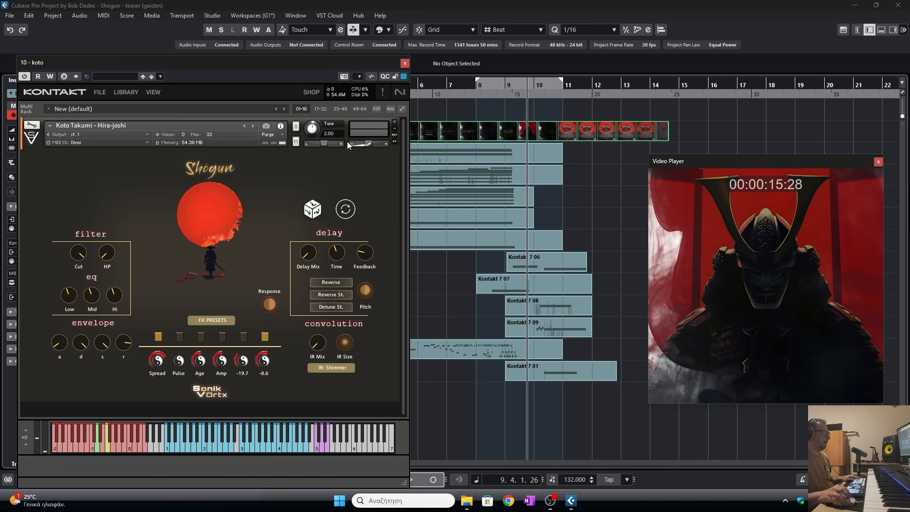
{"action": "left_click", "coordinate": [404, 63]}
- Trim the start of the koto part to about bar 2 and preview it
{"action": "double_click", "coordinate": [341, 83]}
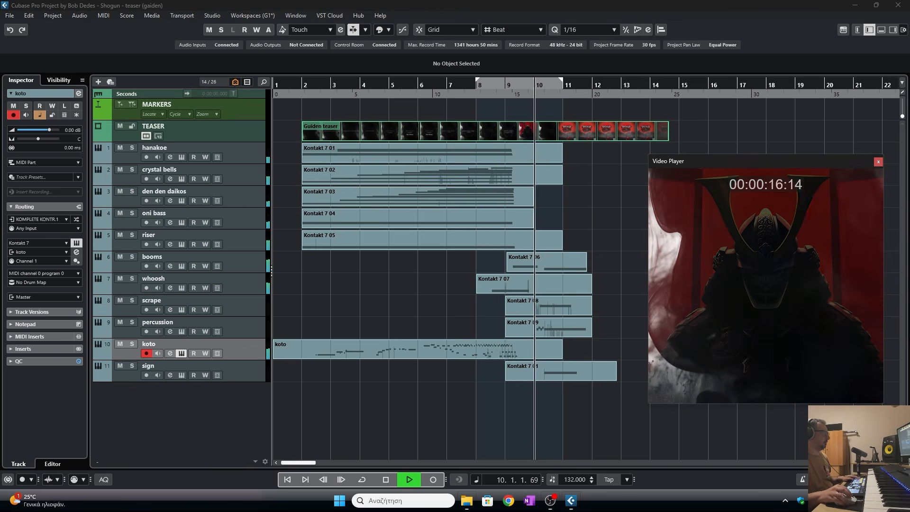
{"action": "left_click", "coordinate": [298, 89]}
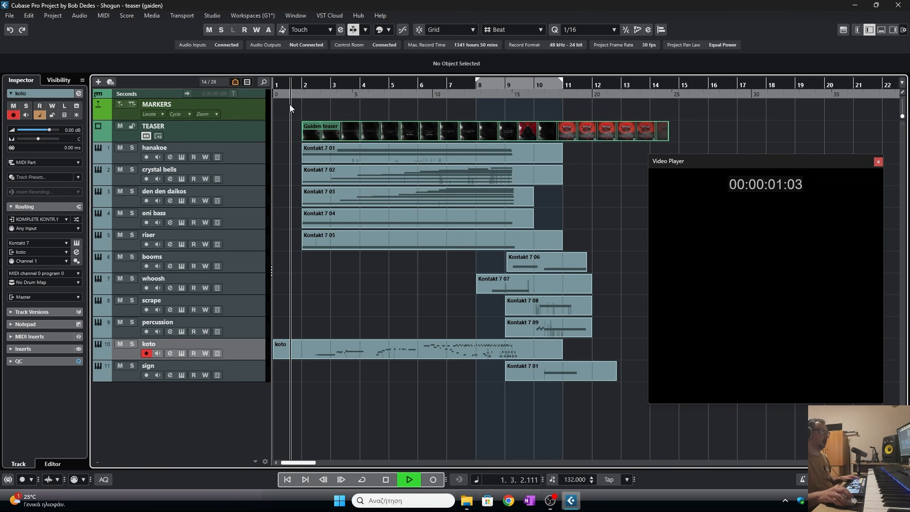
{"action": "left_click_drag", "start_coordinate": [274, 355], "coordinate": [308, 356]}
{"action": "key", "text": "space"}
- In the koto part's Key Editor, move the first long note down to D3 and delete the short note before it
{"action": "double_click", "coordinate": [332, 354]}
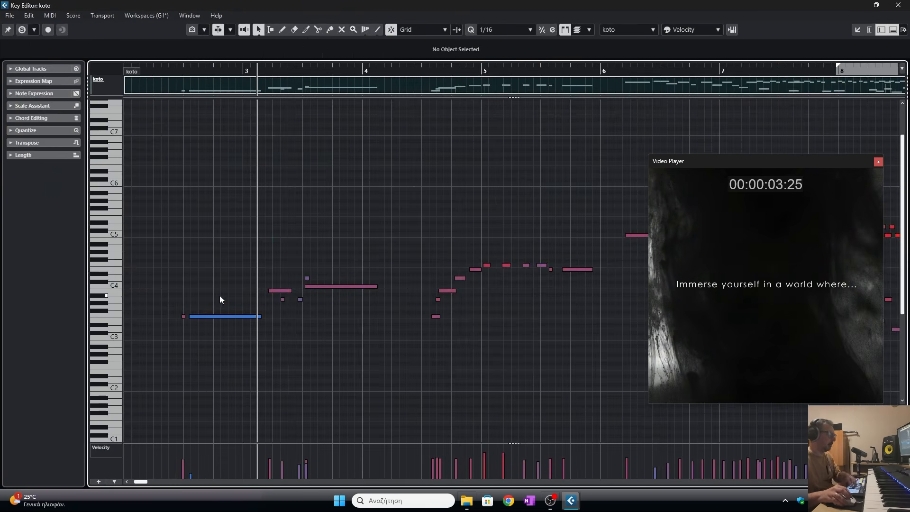
{"action": "left_click", "coordinate": [210, 315]}
{"action": "left_click_drag", "start_coordinate": [210, 316], "coordinate": [204, 329]}
{"action": "left_click", "coordinate": [184, 317]}
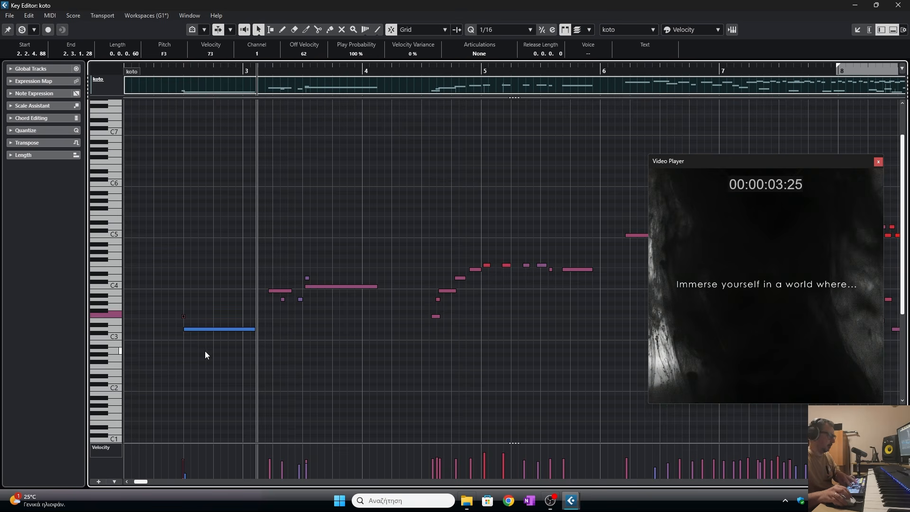
{"action": "key", "text": "Delete"}
- Preview the opening koto notes from the start of the part
{"action": "left_click", "coordinate": [169, 71]}
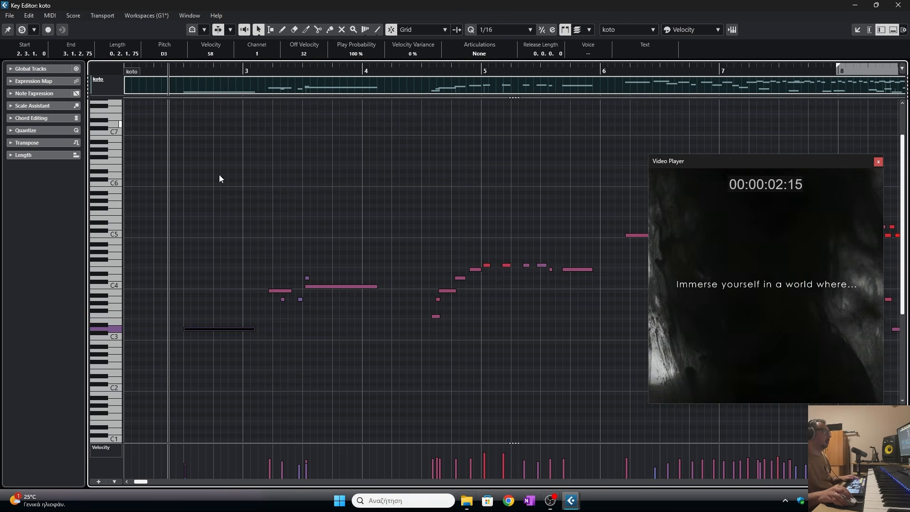
{"action": "left_click", "coordinate": [229, 180]}
{"action": "key", "text": "space"}
{"action": "key", "text": "space"}
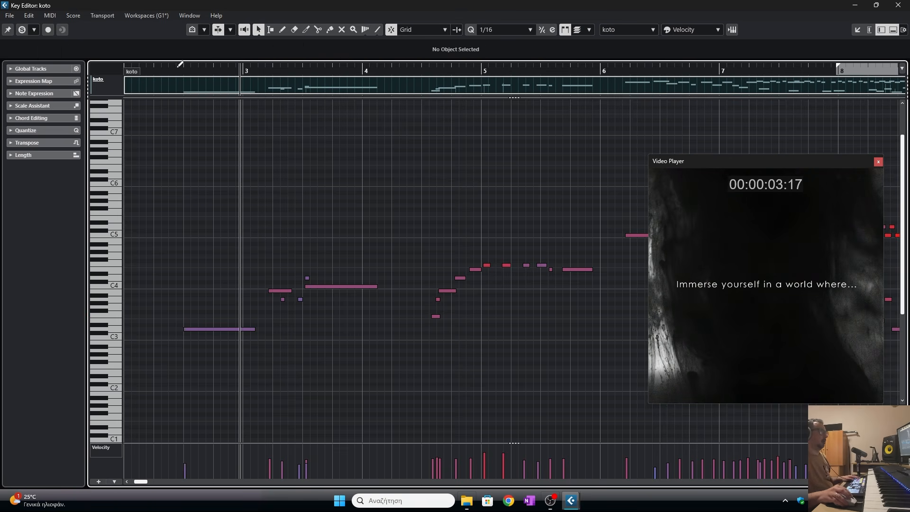
{"action": "left_click_drag", "start_coordinate": [174, 67], "coordinate": [117, 69]}
{"action": "key", "text": "space"}
{"action": "key", "text": "space"}
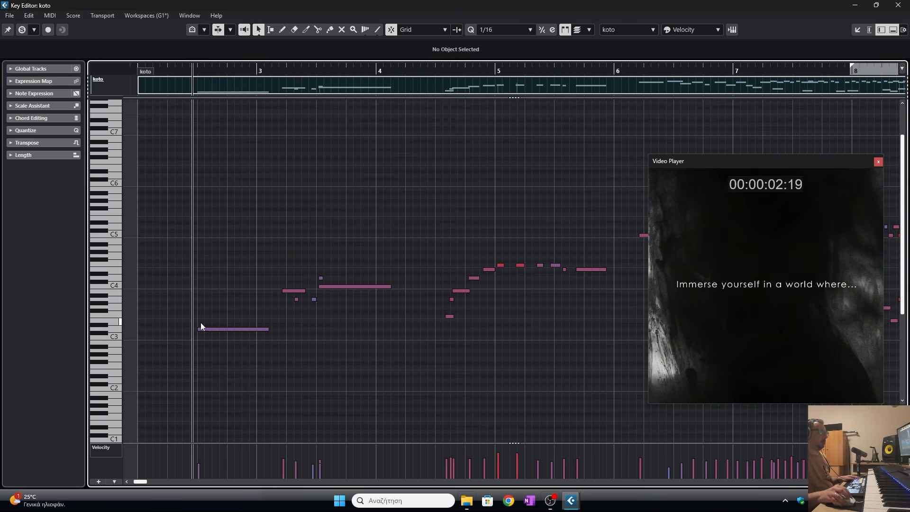
- Shift the long D3 koto note to start at 3.4.2.0, keeping its pitch at D3, while previewing
{"action": "left_click_drag", "start_coordinate": [237, 334], "coordinate": [292, 331]}
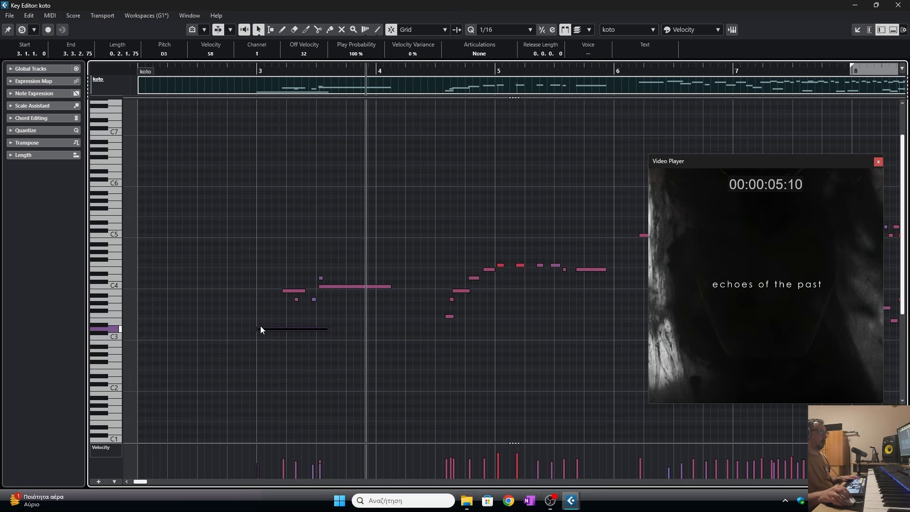
{"action": "key", "text": "space"}
{"action": "left_click_drag", "start_coordinate": [267, 327], "coordinate": [370, 327]}
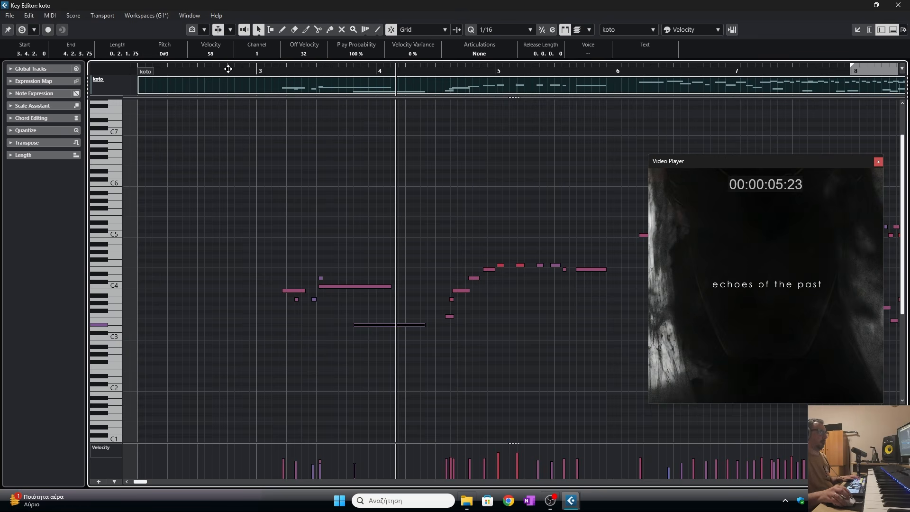
{"action": "left_click", "coordinate": [242, 68]}
{"action": "key", "text": "space"}
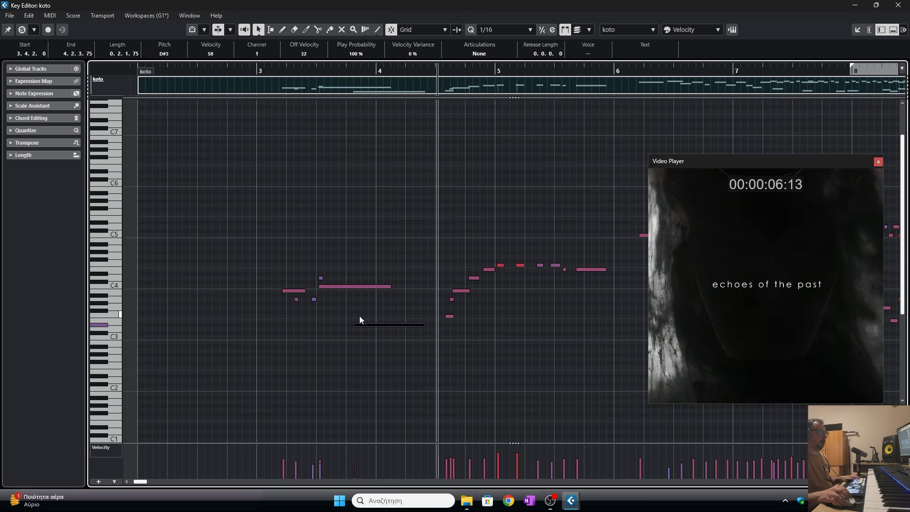
{"action": "left_click_drag", "start_coordinate": [363, 324], "coordinate": [366, 330]}
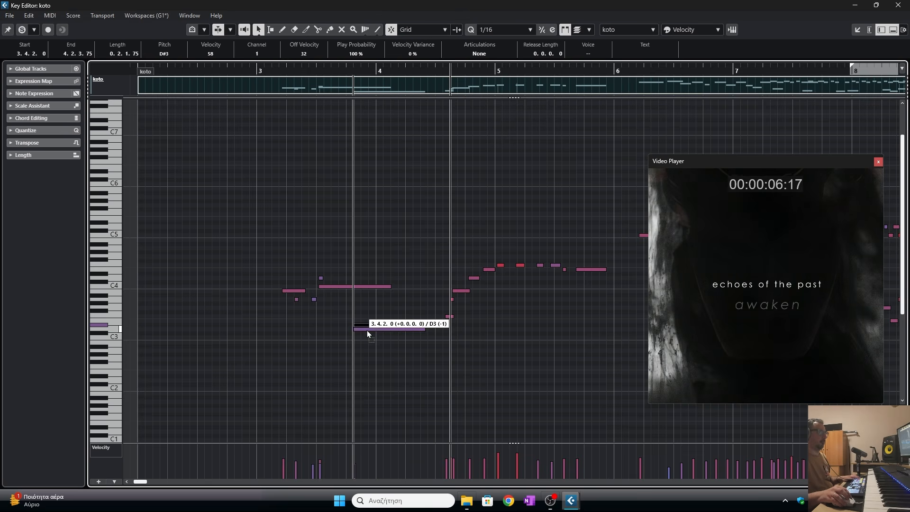
{"action": "left_click", "coordinate": [265, 71]}
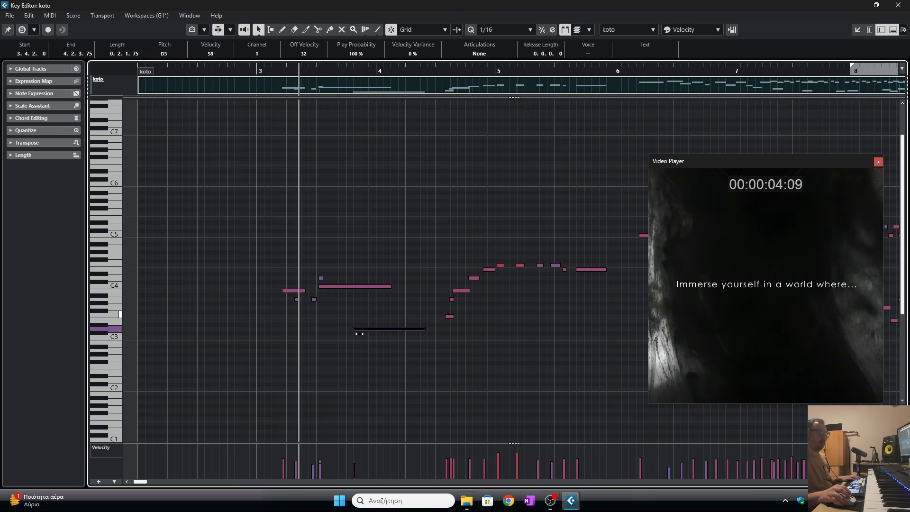
- Raise the long koto note to G3 and preview the part from bar 3
{"action": "key", "text": "space"}
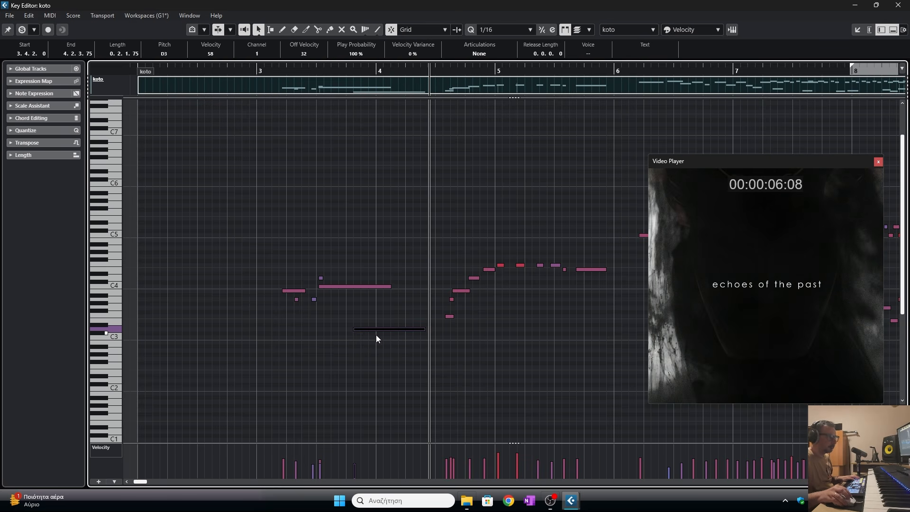
{"action": "left_click_drag", "start_coordinate": [373, 329], "coordinate": [373, 306]}
{"action": "left_click", "coordinate": [269, 71]}
{"action": "key", "text": "space"}
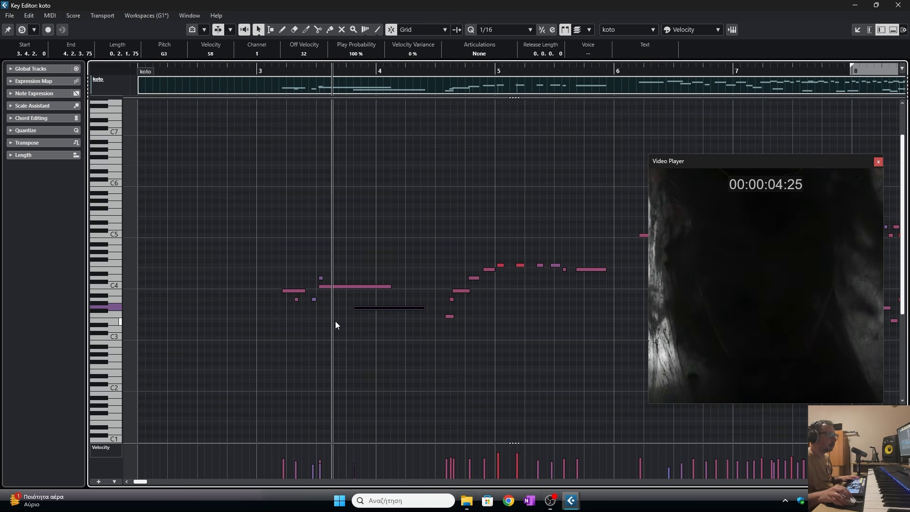
- Move the short note above the long C4 koto note and preview the koto part from bar 3
{"action": "left_click", "coordinate": [321, 278]}
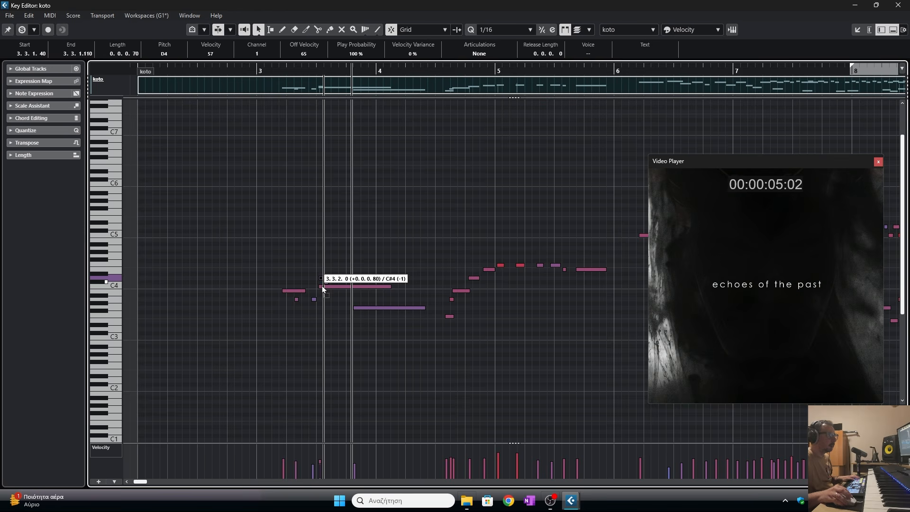
{"action": "left_click_drag", "start_coordinate": [323, 271], "coordinate": [320, 268]}
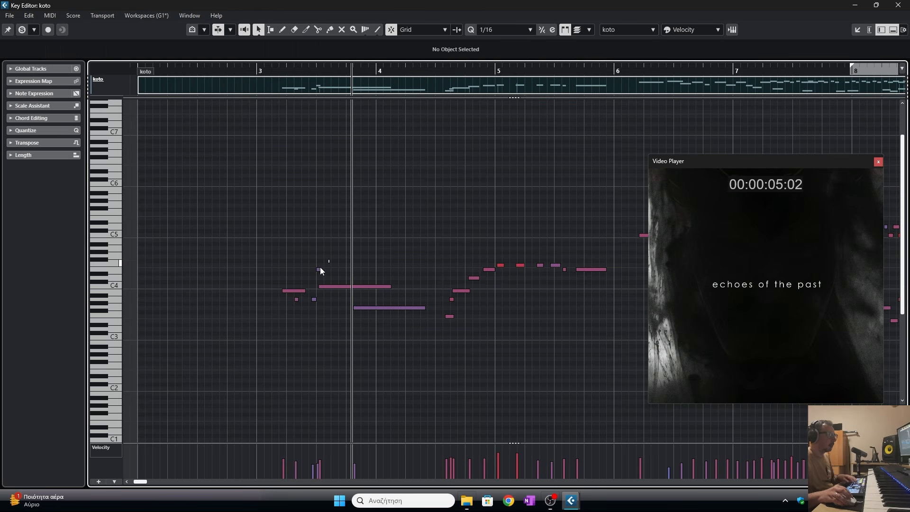
{"action": "left_click", "coordinate": [268, 70]}
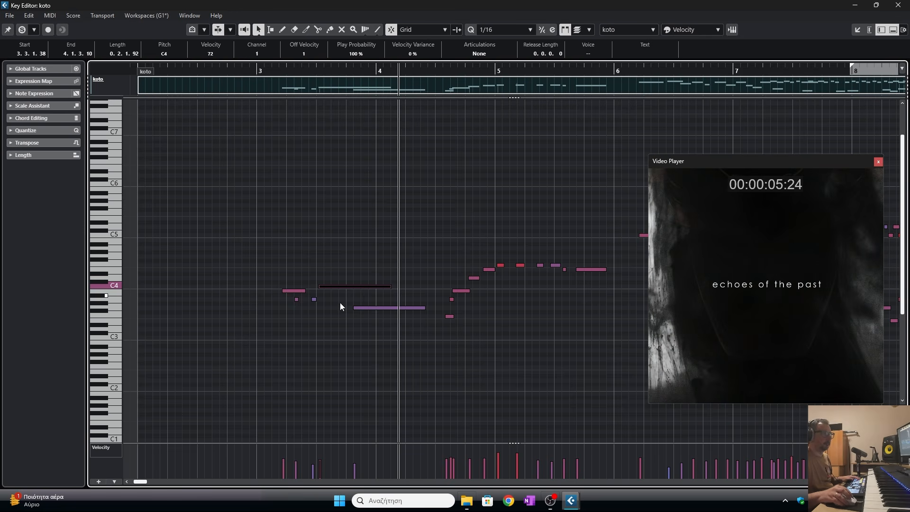
{"action": "key", "text": "space"}
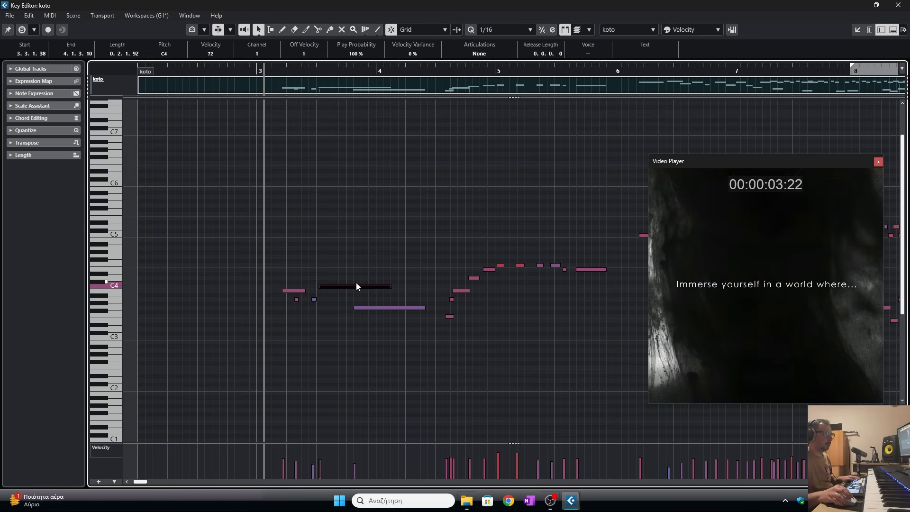
- Erase the long G3 koto note and shift the long C4 note to start at 3.3.4.0
{"action": "right_click", "coordinate": [353, 324]}
{"action": "left_click", "coordinate": [385, 324]}
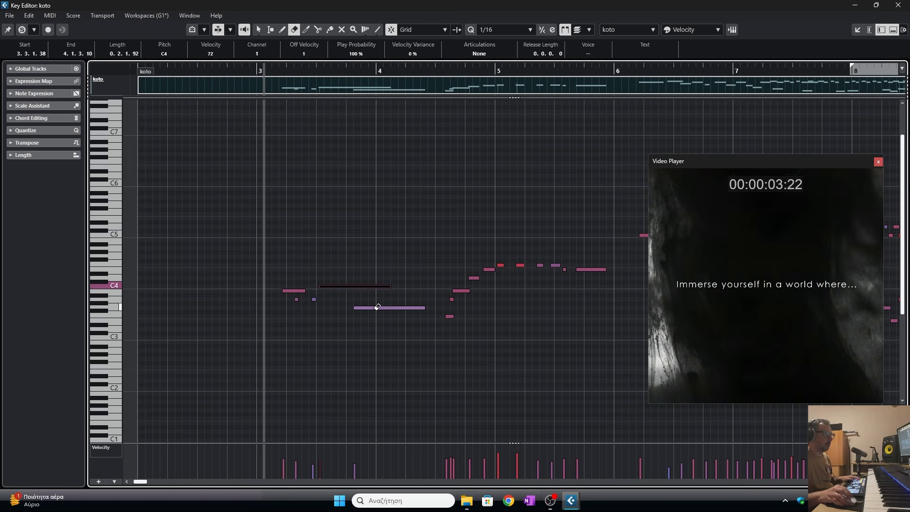
{"action": "left_click_drag", "start_coordinate": [334, 287], "coordinate": [354, 289]}
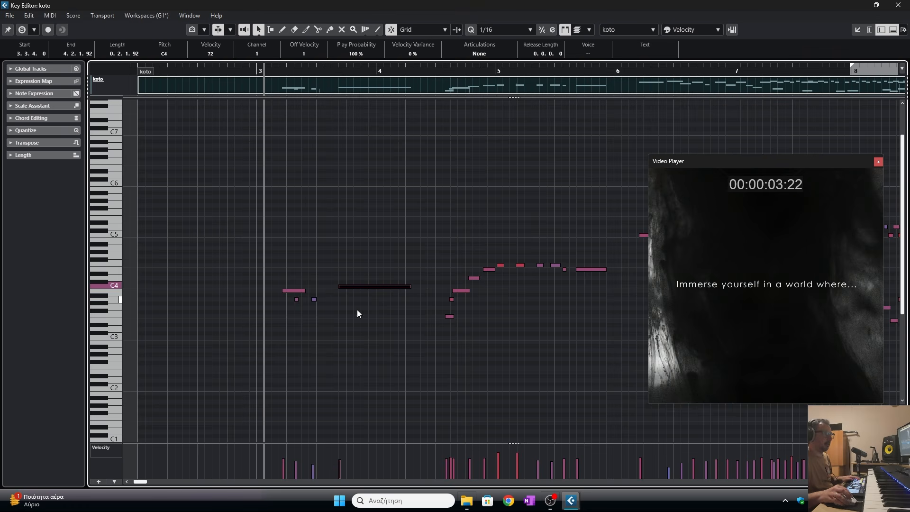
- Shift the long C4 koto note to start at 3.4.1.25 and preview from bar 3
{"action": "key", "text": "space"}
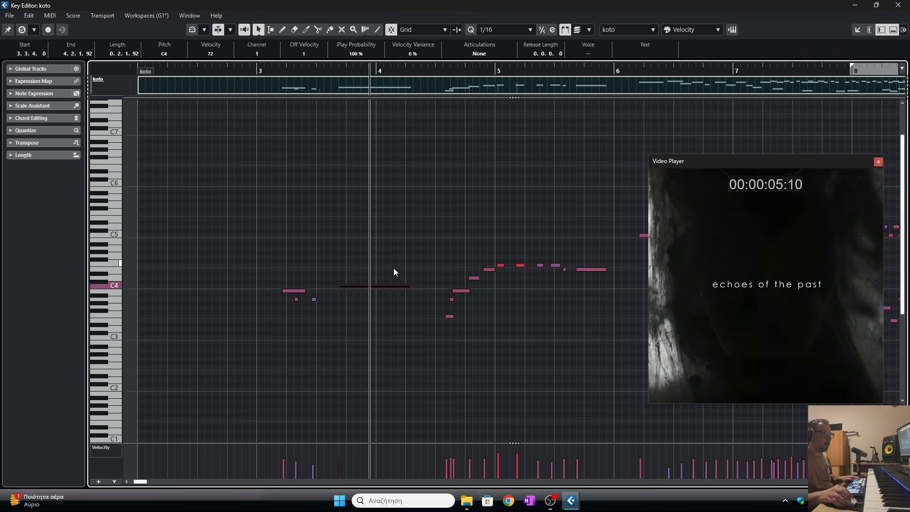
{"action": "left_click_drag", "start_coordinate": [354, 286], "coordinate": [363, 287]}
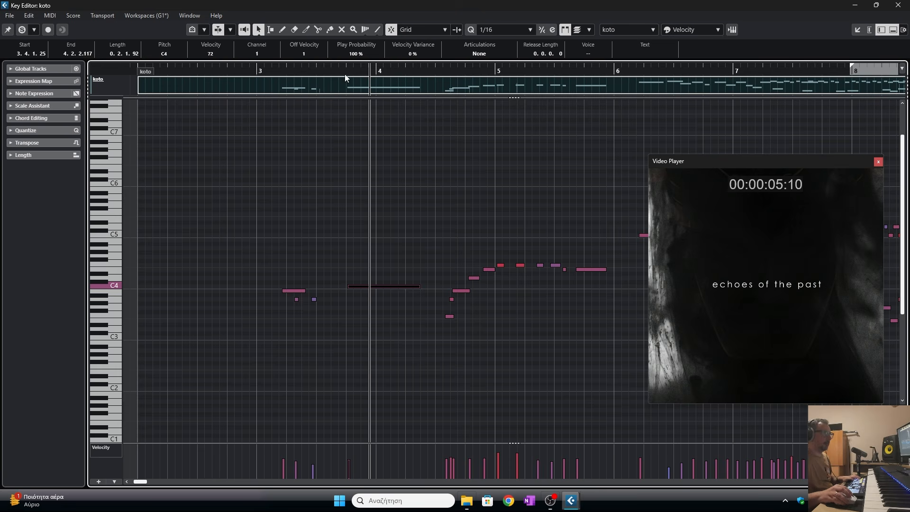
{"action": "left_click", "coordinate": [262, 70]}
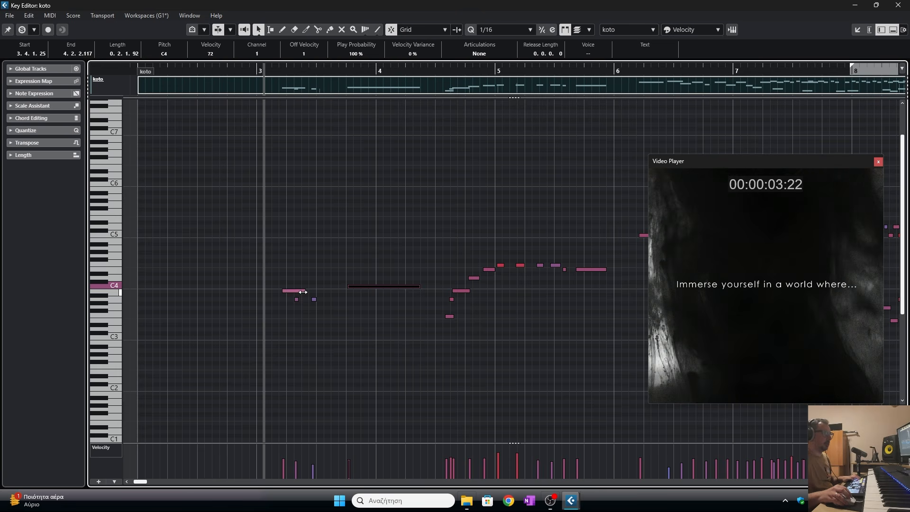
- Extend the short A3 koto note to end at about 3.3.4 and preview it
{"action": "left_click_drag", "start_coordinate": [315, 300], "coordinate": [341, 299]}
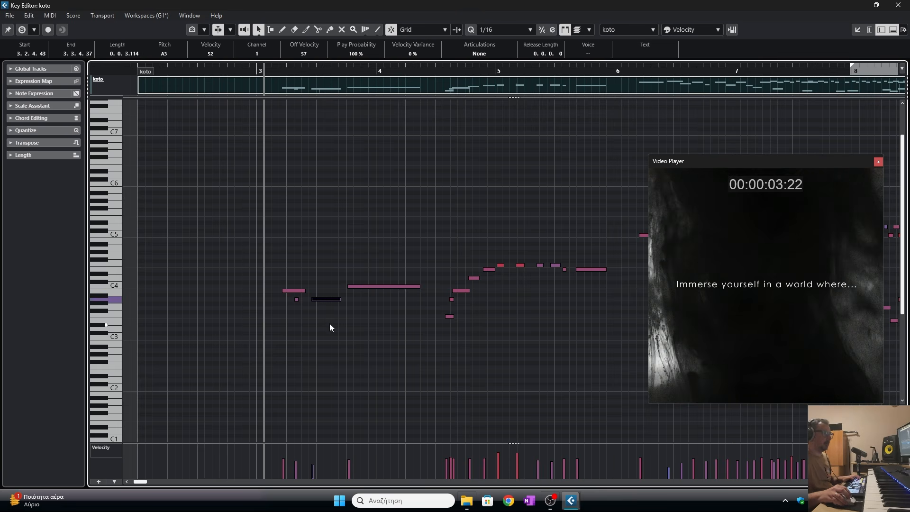
{"action": "key", "text": "space"}
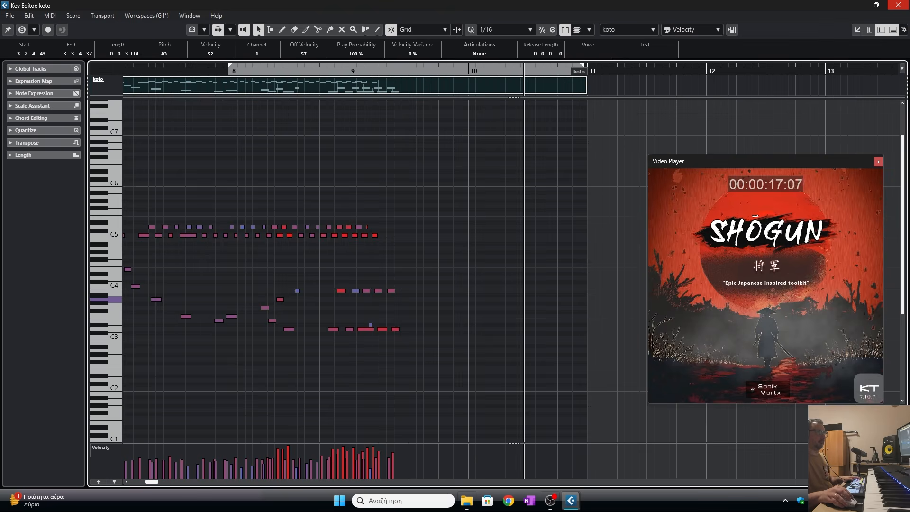
- Close the Key Editor and play back the arrangement around the title card
{"action": "left_click", "coordinate": [899, 5]}
{"action": "left_click", "coordinate": [610, 357]}
{"action": "key", "text": "space"}
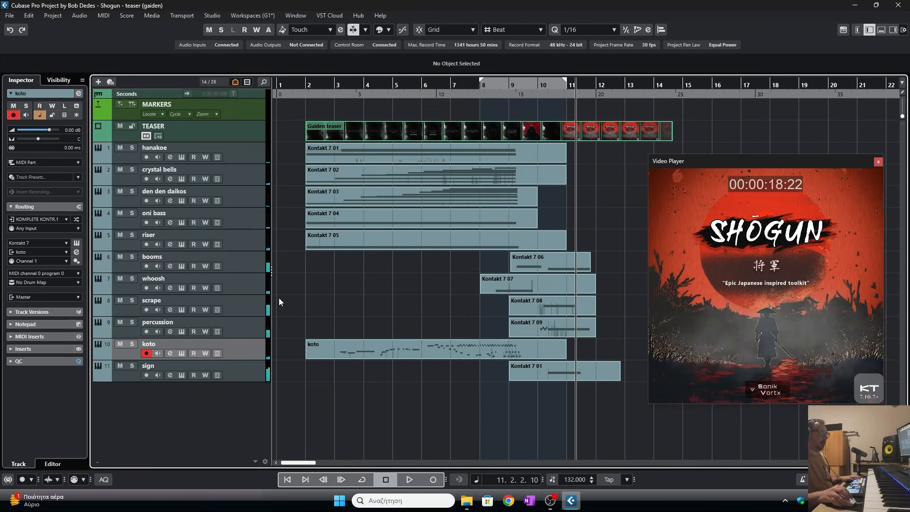
- Enable monitoring on the scrape track and open its Kontakt 7 08 part in the Key Editor
{"action": "left_click", "coordinate": [199, 304]}
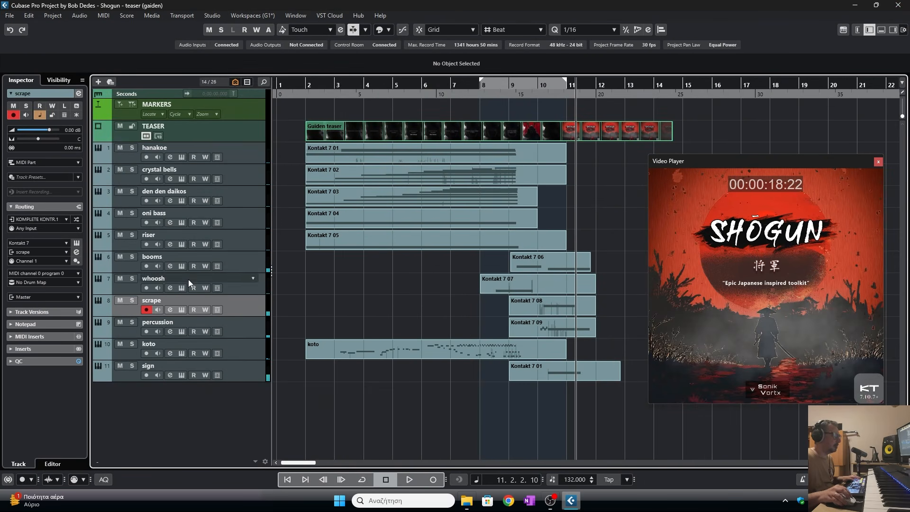
{"action": "left_click", "coordinate": [181, 310]}
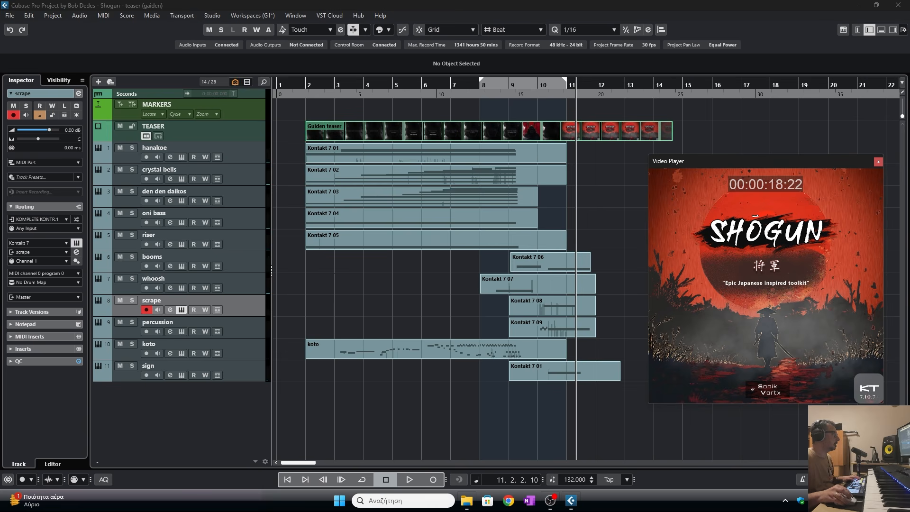
{"action": "left_click", "coordinate": [530, 302]}
{"action": "double_click", "coordinate": [562, 310]}
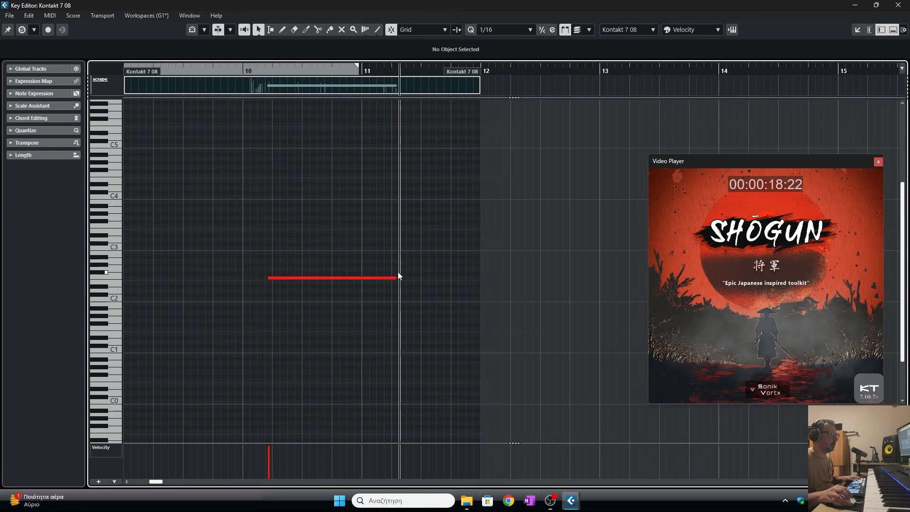
- Adjust the scrape note's end to just past bar 11 while previewing, and close the editor
{"action": "left_click_drag", "start_coordinate": [397, 280], "coordinate": [334, 280]}
{"action": "key", "text": "space"}
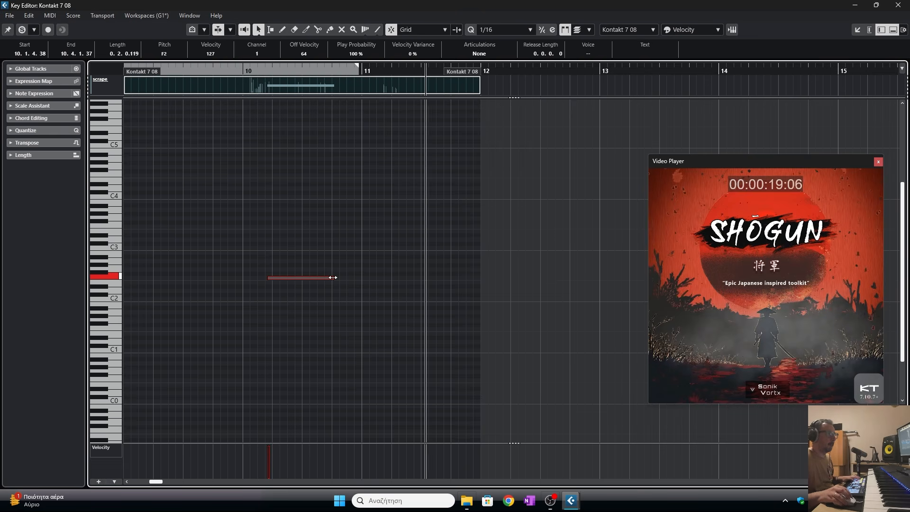
{"action": "left_click_drag", "start_coordinate": [333, 278], "coordinate": [371, 278]}
{"action": "key", "text": "ctrl+w"}
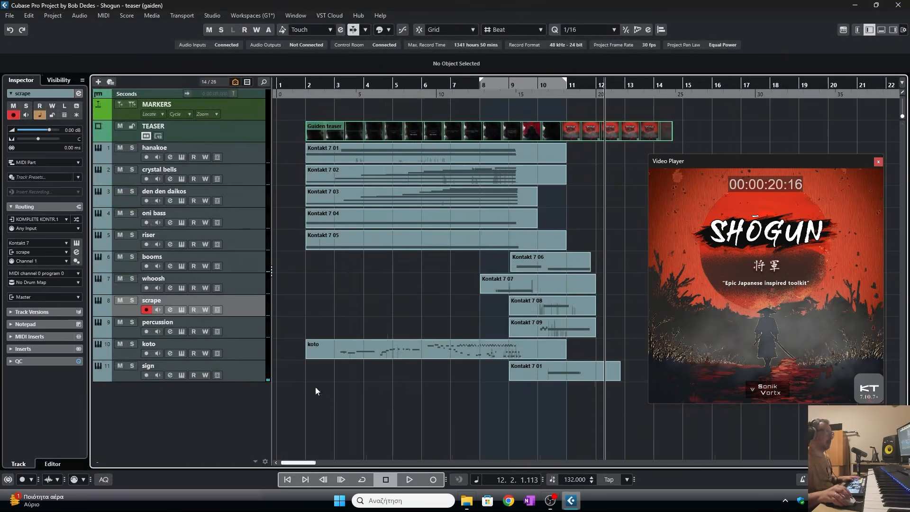
- Add a new Kontakt 7 instrument track below the sign track
{"action": "right_click", "coordinate": [200, 365]}
{"action": "mouse_move", "coordinate": [307, 164]}
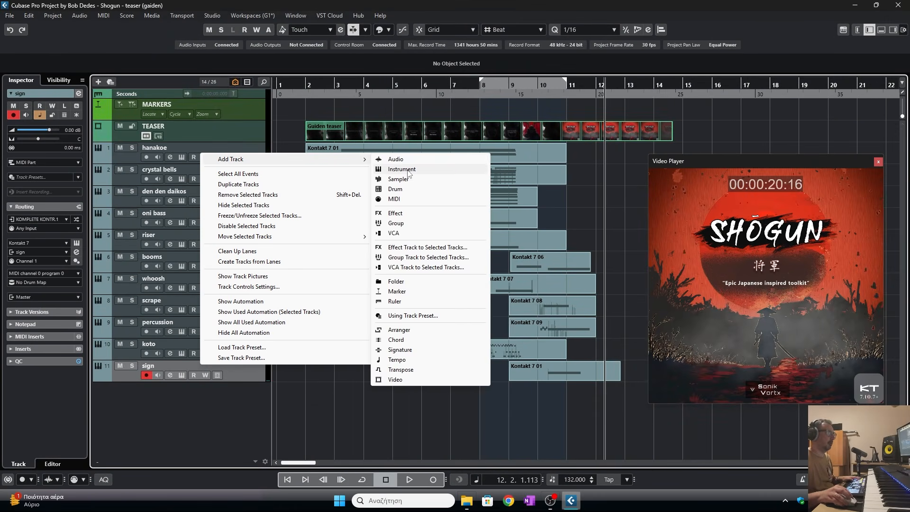
{"action": "left_click", "coordinate": [389, 167]}
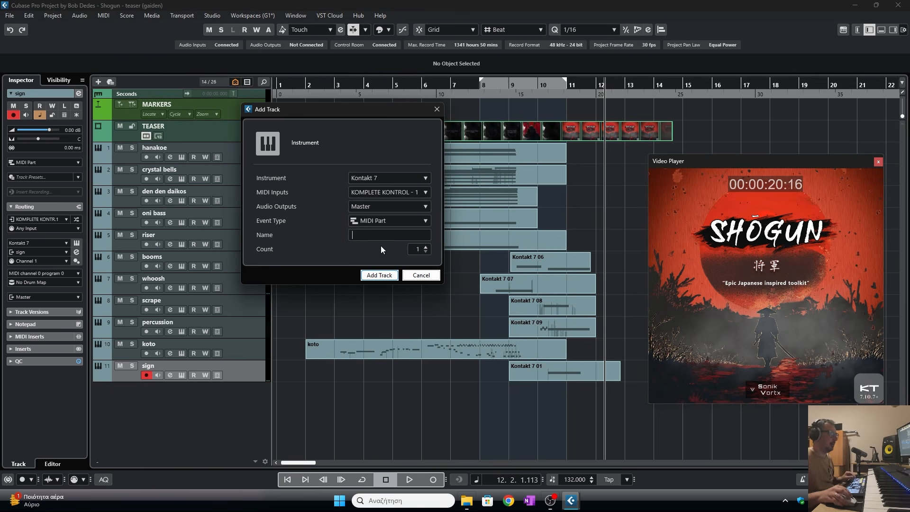
{"action": "left_click", "coordinate": [379, 275]}
- Load the SHOGUN Organic Beds instrument into the new Kontakt rack
{"action": "right_click", "coordinate": [331, 260]}
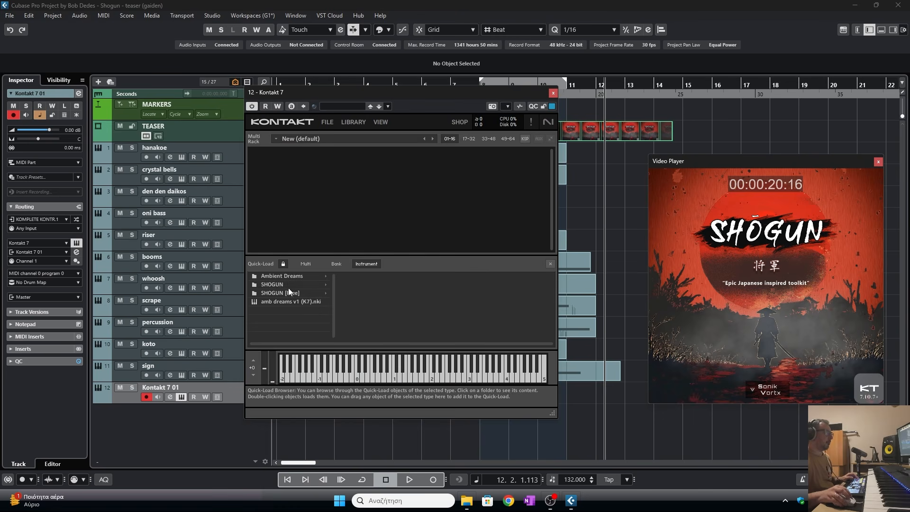
{"action": "left_click", "coordinate": [370, 275]}
{"action": "scroll", "coordinate": [434, 285], "scroll_direction": "down", "scroll_amount": 5}
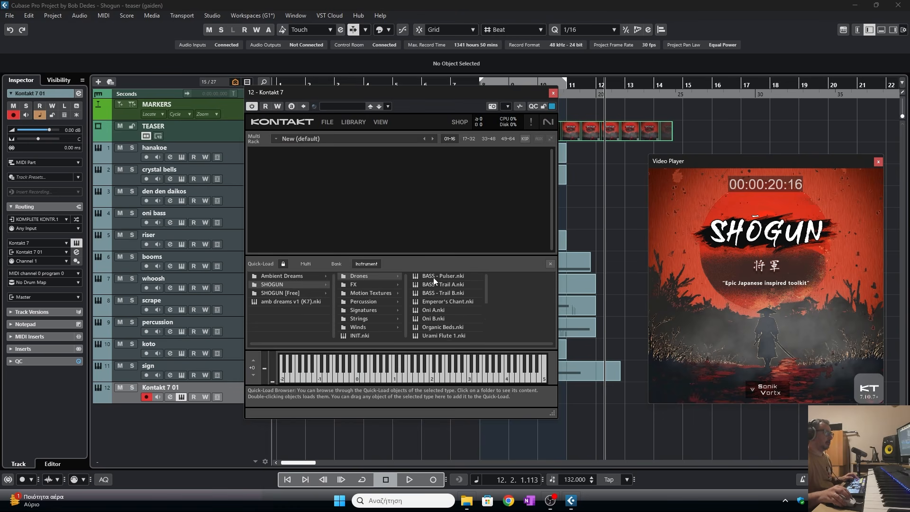
{"action": "scroll", "coordinate": [444, 303], "scroll_direction": "up", "scroll_amount": 2}
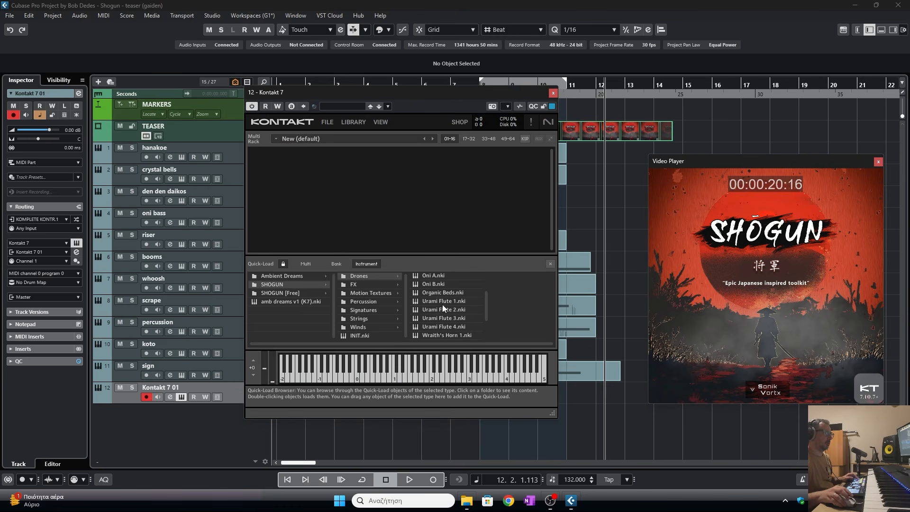
{"action": "left_click_drag", "start_coordinate": [443, 291], "coordinate": [567, 274]}
- Audition the Organic Beds instrument and close the Kontakt window
{"action": "left_click", "coordinate": [629, 263]}
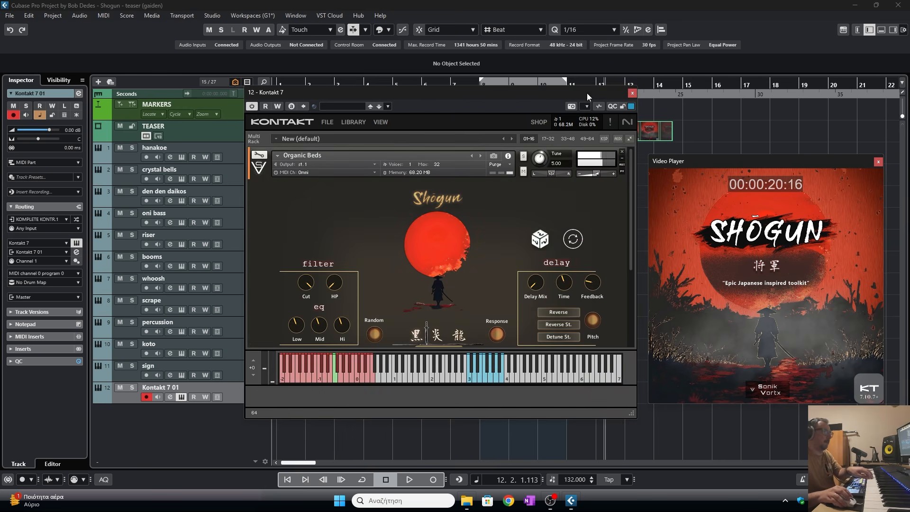
{"action": "left_click", "coordinate": [326, 375]}
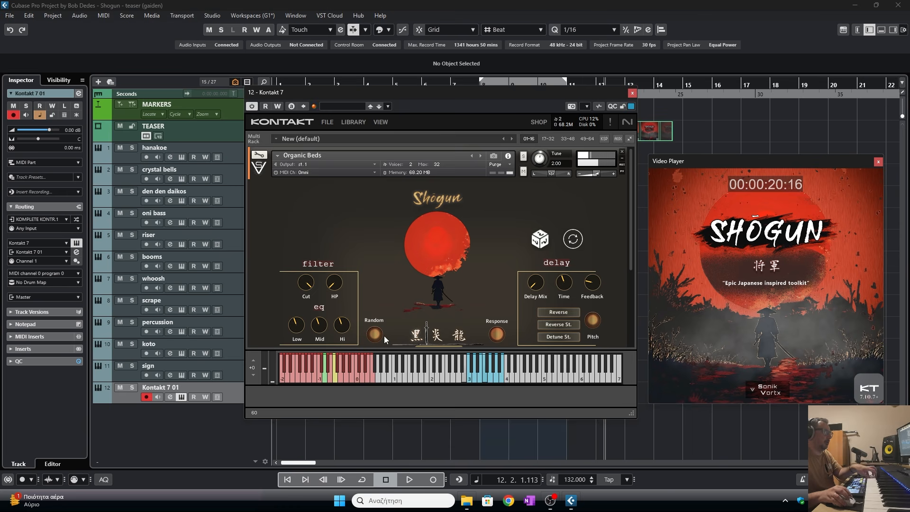
{"action": "left_click", "coordinate": [632, 92]}
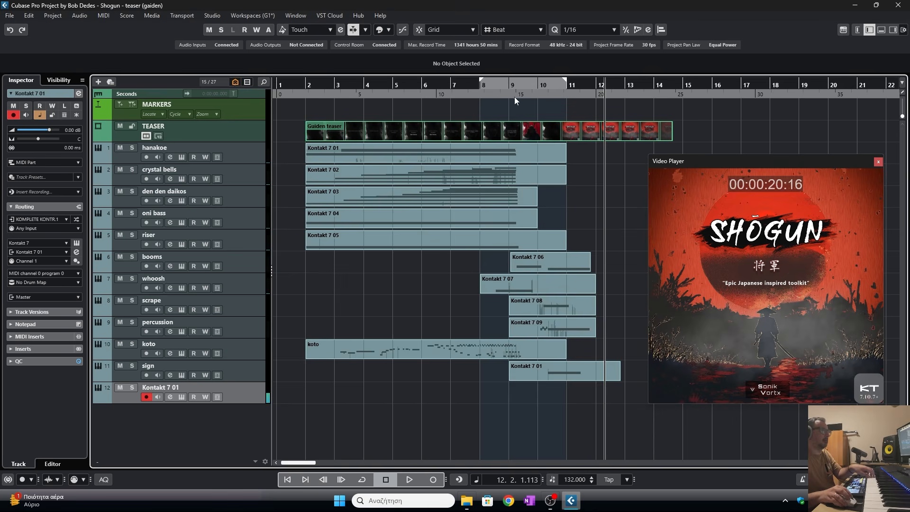
- Record a new Organic Beds part on the new track starting from bar 9
{"action": "left_click", "coordinate": [525, 86]}
{"action": "left_click", "coordinate": [433, 479]}
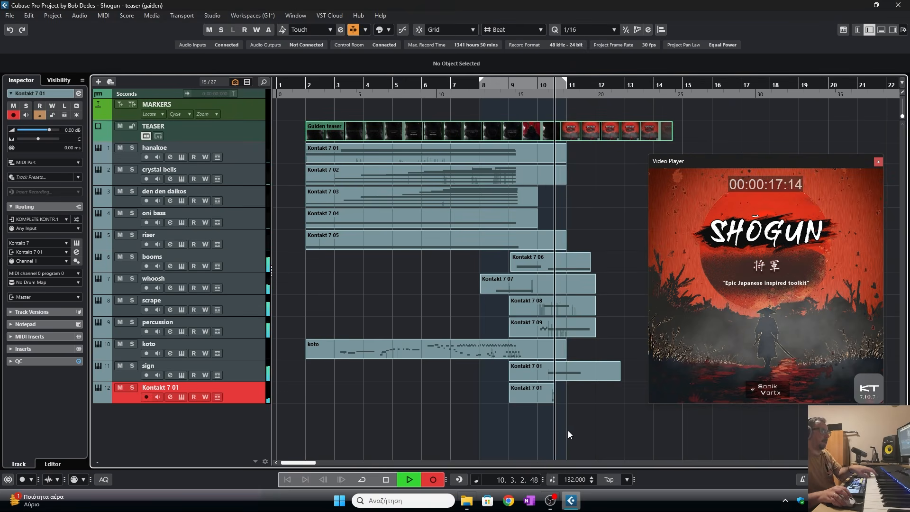
{"action": "left_click", "coordinate": [385, 479]}
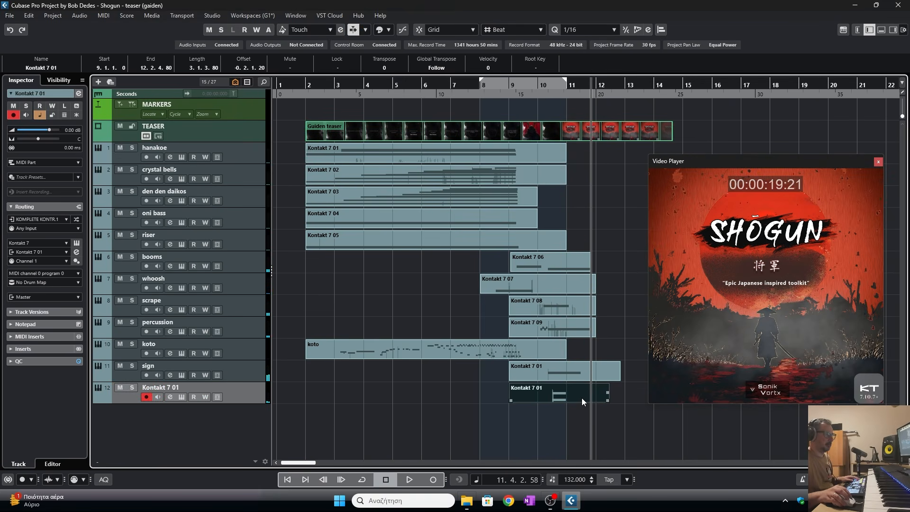
- Open the new part and extend its two held notes to end around bar 11.2, then preview
{"action": "double_click", "coordinate": [545, 393]}
{"action": "left_click_drag", "start_coordinate": [356, 286], "coordinate": [426, 287]}
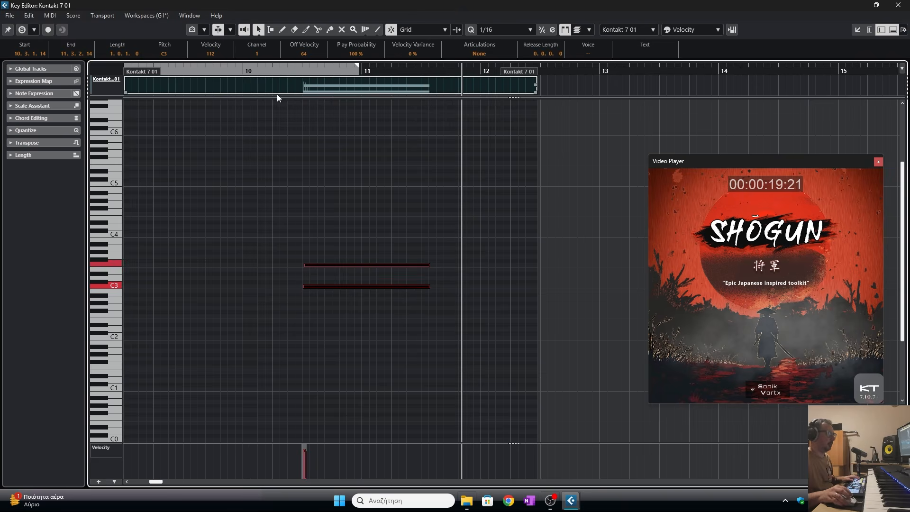
{"action": "left_click", "coordinate": [280, 71]}
{"action": "key", "text": "space"}
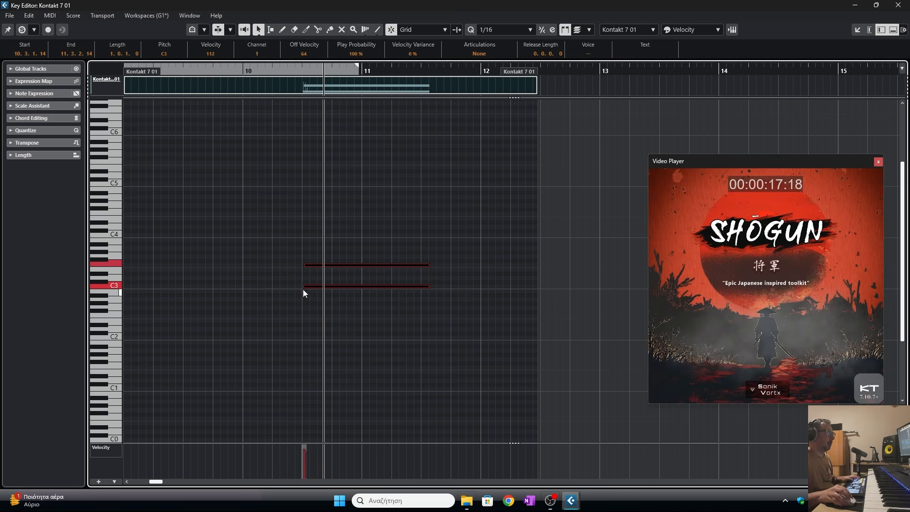
- Move the start of both held notes earlier to 10.2.3.24 and close the editor
{"action": "left_click_drag", "start_coordinate": [304, 288], "coordinate": [289, 287]}
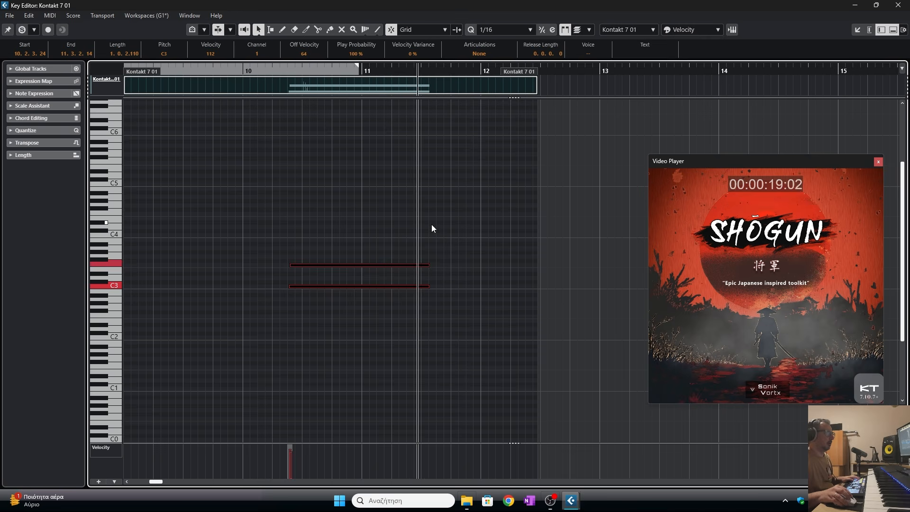
{"action": "left_click_drag", "start_coordinate": [439, 246], "coordinate": [371, 287]}
{"action": "left_click", "coordinate": [899, 5]}
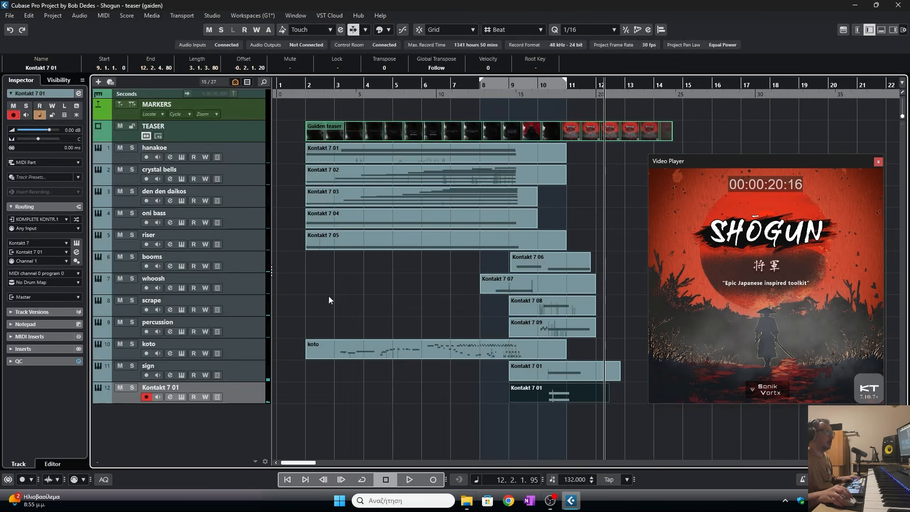
- Open the Organic Beds Kontakt instrument, adjust the envelope attack knob, and close the Kontakt window
{"action": "left_click", "coordinate": [181, 396]}
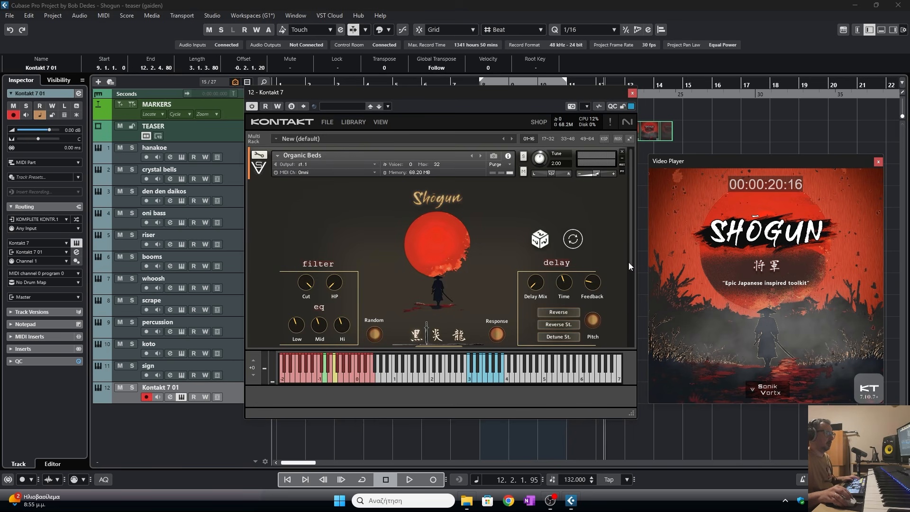
{"action": "left_click_drag", "start_coordinate": [628, 263], "coordinate": [610, 341]}
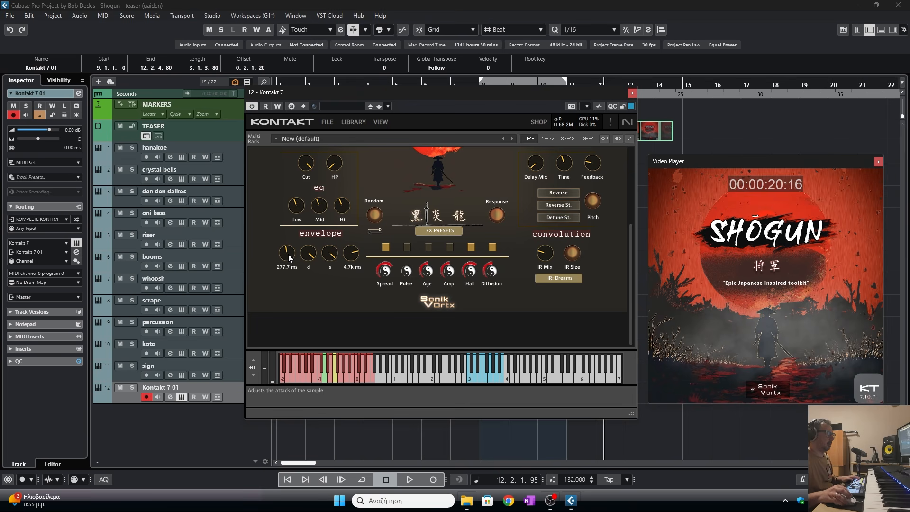
{"action": "left_click_drag", "start_coordinate": [288, 254], "coordinate": [289, 257]}
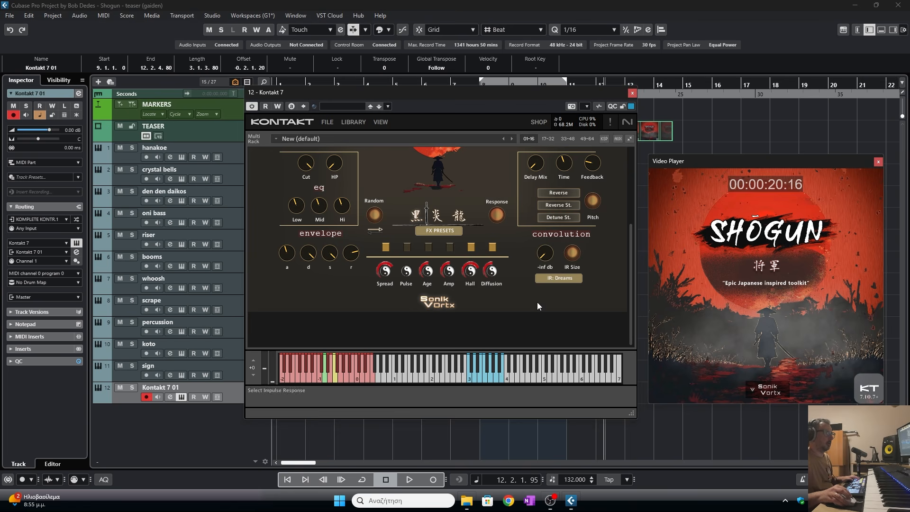
{"action": "left_click", "coordinate": [630, 94]}
- Play the arrangement from around bar 8 to preview the new Organic Beds part against the video, then stop
{"action": "left_click", "coordinate": [481, 87]}
{"action": "key", "text": "space"}
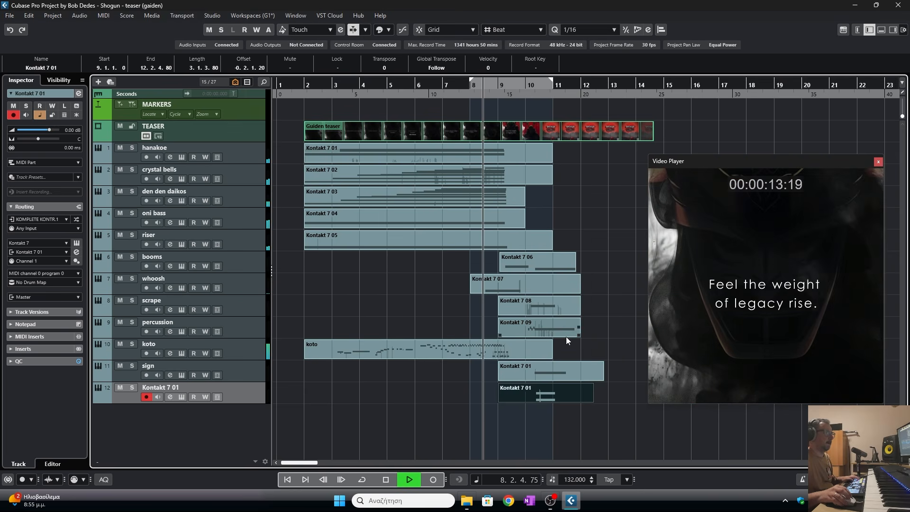
{"action": "left_click", "coordinate": [616, 415]}
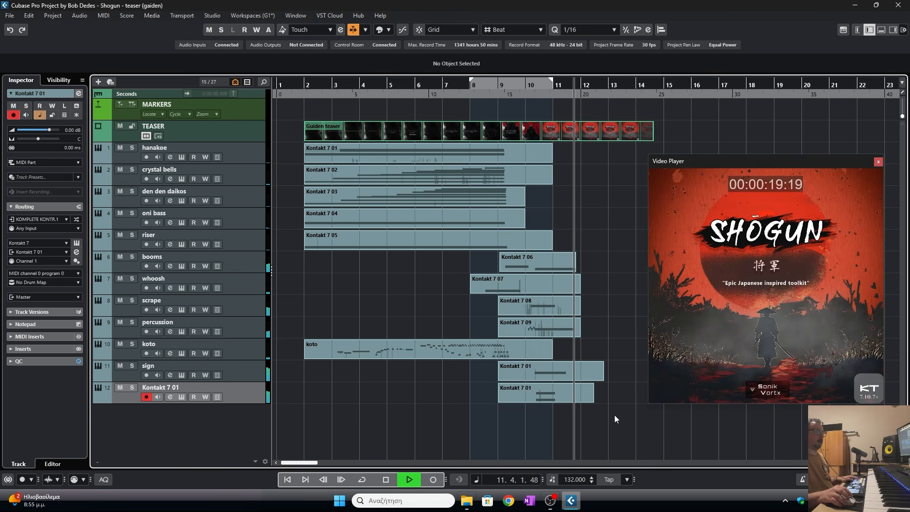
{"action": "key", "text": "space"}
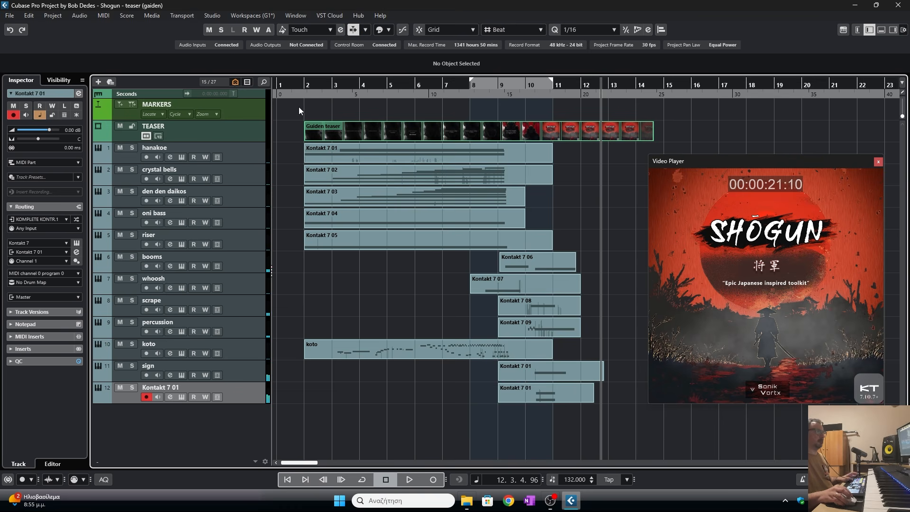
- Set the cycle range from bar 2 to bar 14 and activate cycle playback
{"action": "left_click_drag", "start_coordinate": [297, 83], "coordinate": [821, 76]}
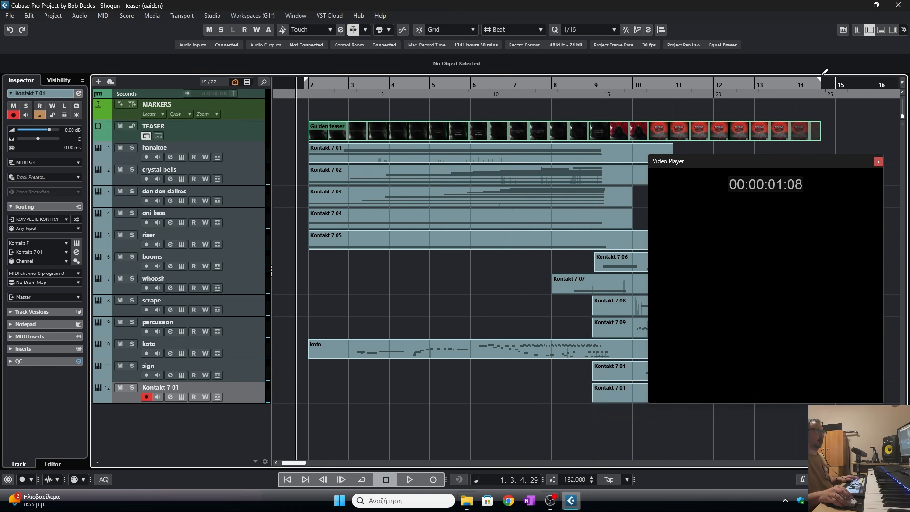
{"action": "left_click", "coordinate": [324, 83]}
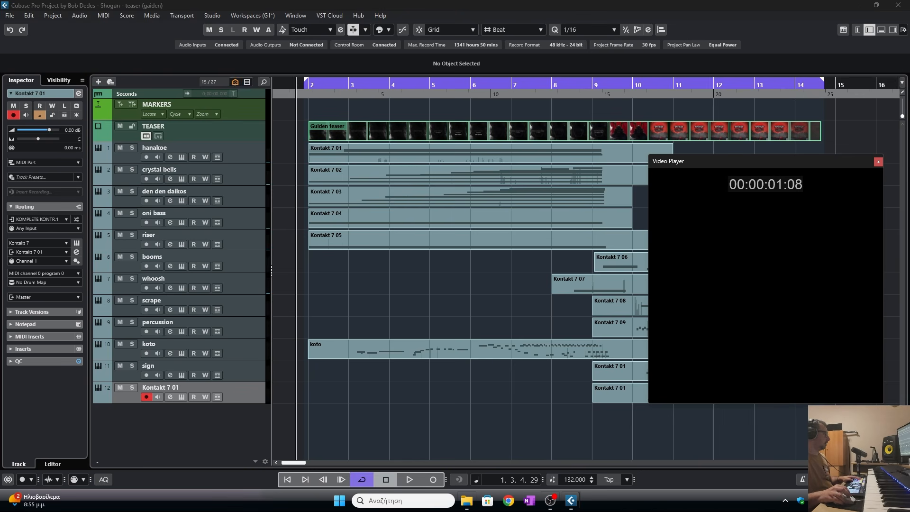
{"action": "mouse_move", "coordinate": [304, 85]}
{"action": "left_mouse_down"}
{"action": "mouse_move", "coordinate": [303, 77]}
{"action": "mouse_move", "coordinate": [303, 84]}
{"action": "left_mouse_up"}
- Watch the video player in full screen during playback, then return it to its window
{"action": "double_click", "coordinate": [769, 195]}
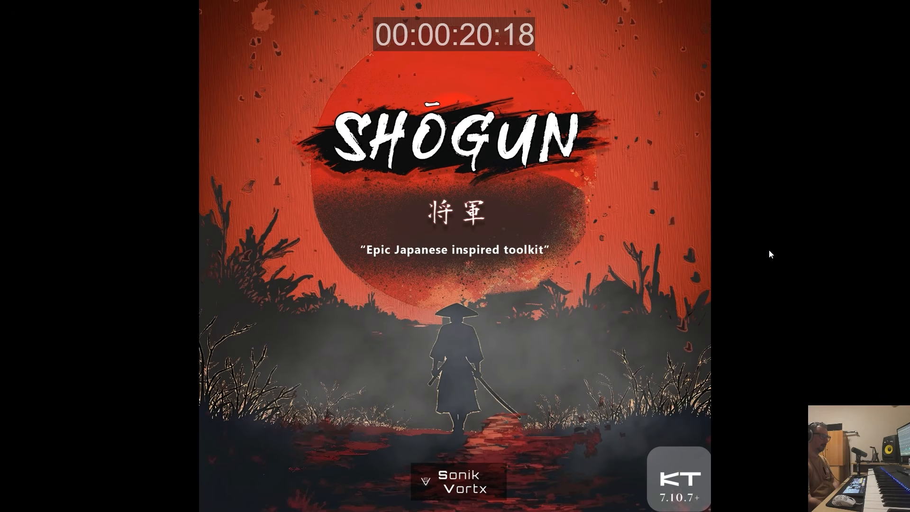
{"action": "double_click", "coordinate": [714, 259]}
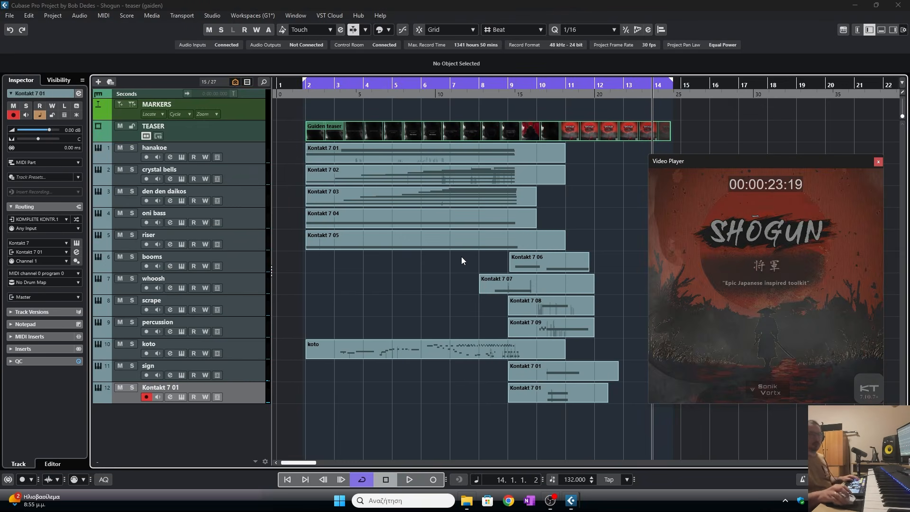